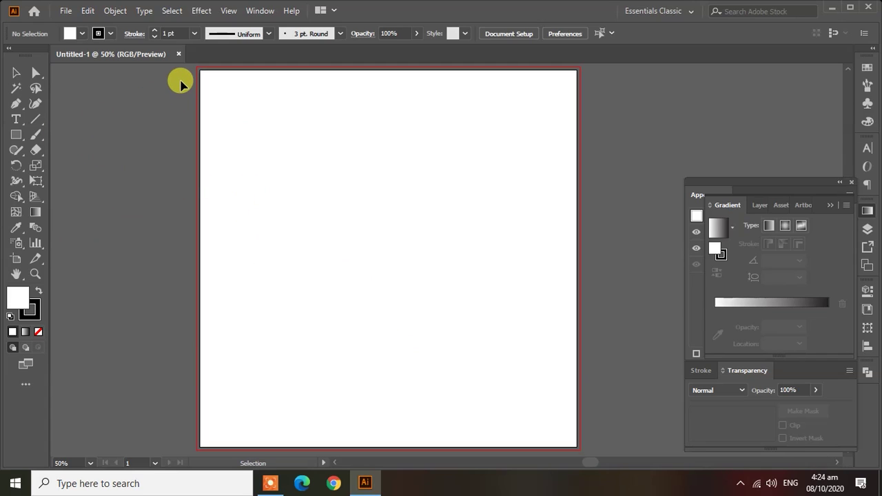
Open the Rectangle tool's flyout of shape tools to reach the Star Tool
{"action": "left_click_drag", "start_coordinate": [15, 135], "coordinate": [36, 191]}
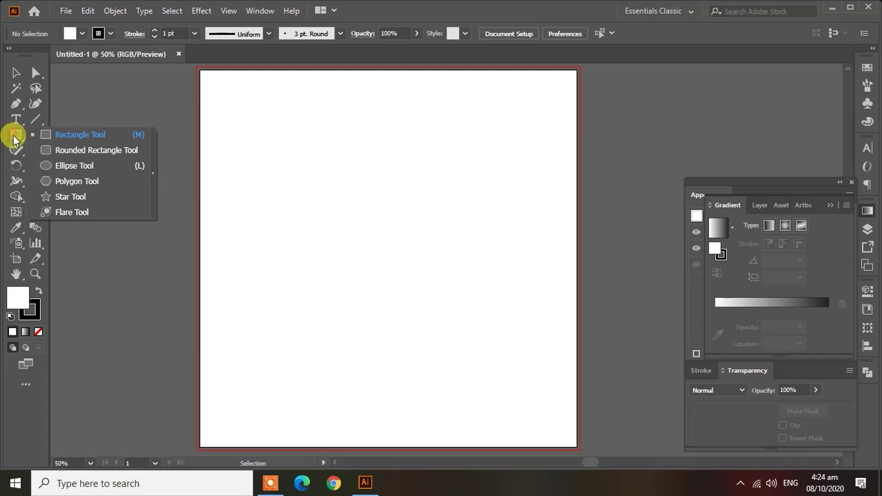
Create a 32-point star with radii 218.1997 px and 109.0998 px on the artboard
{"action": "left_click", "coordinate": [56, 198]}
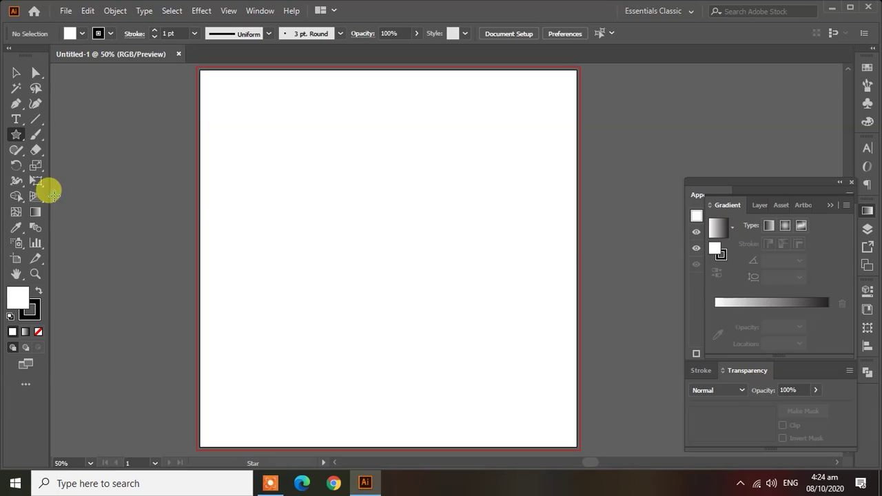
{"action": "left_click", "coordinate": [383, 231]}
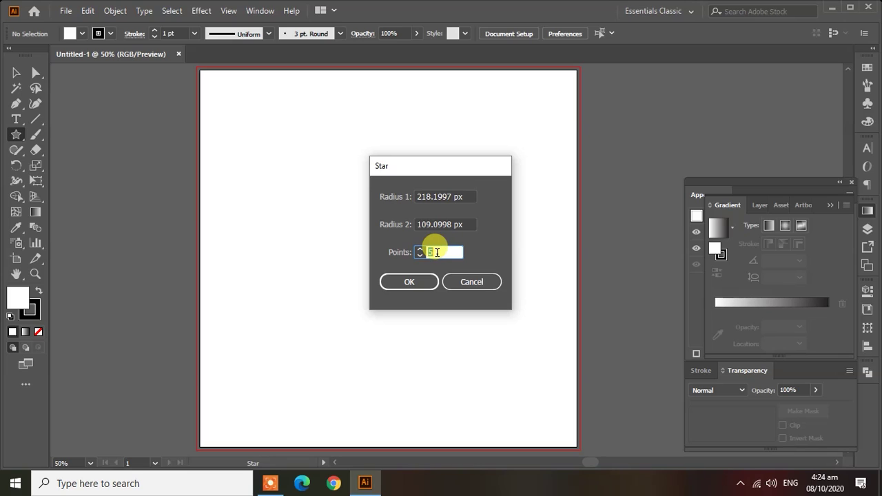
{"action": "type", "text": "32"}
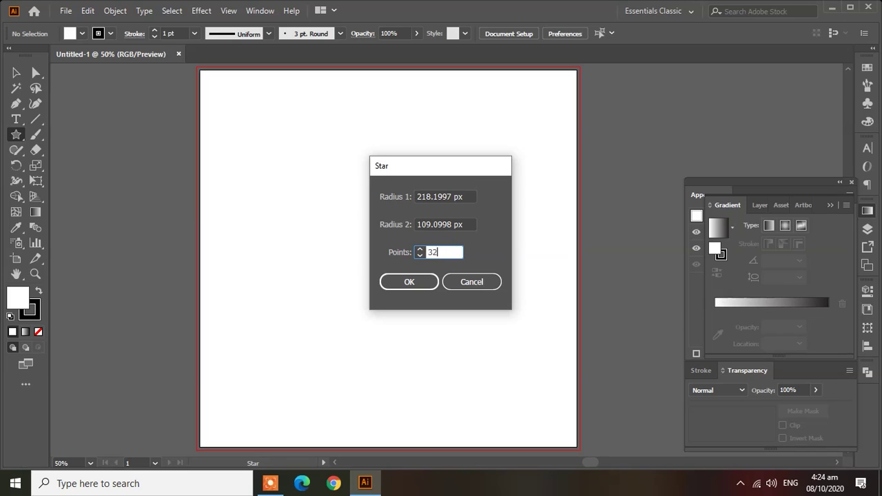
{"action": "key", "text": "Return"}
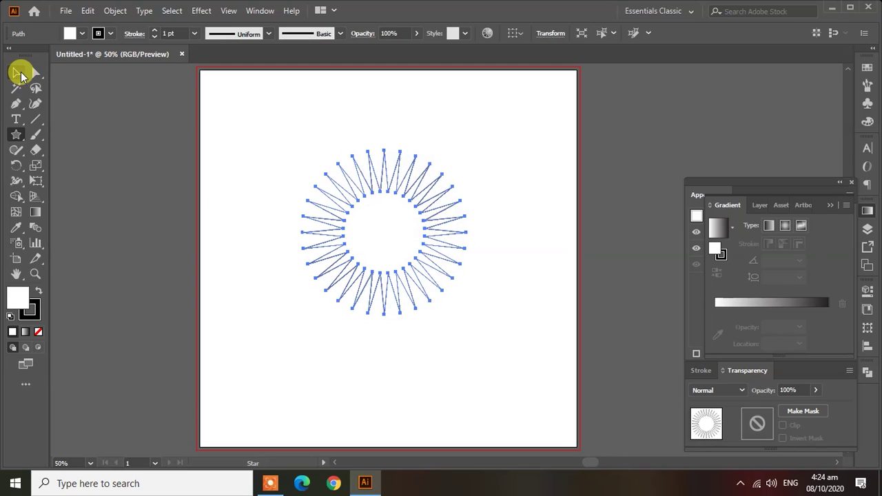
Shrink the star slightly, move it toward the page centre, and deselect it
{"action": "left_click", "coordinate": [19, 74]}
{"action": "left_click_drag", "start_coordinate": [436, 216], "coordinate": [436, 230]}
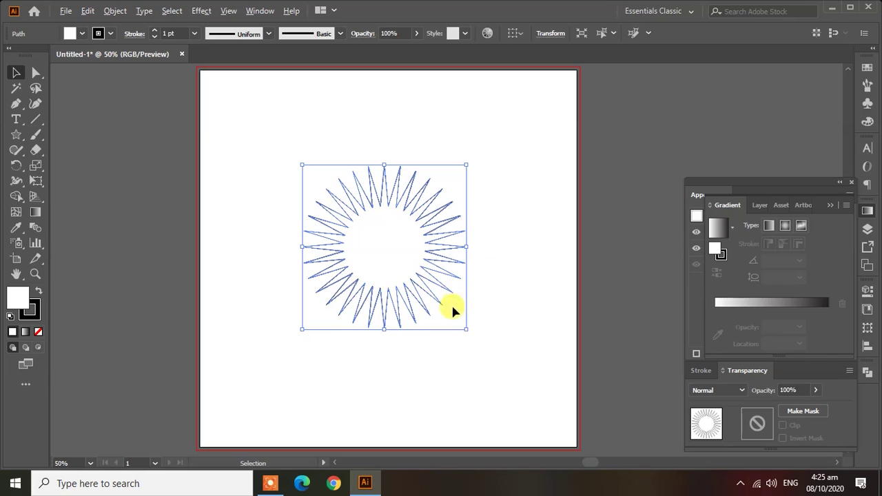
{"action": "left_click_drag", "start_coordinate": [462, 330], "coordinate": [449, 310]}
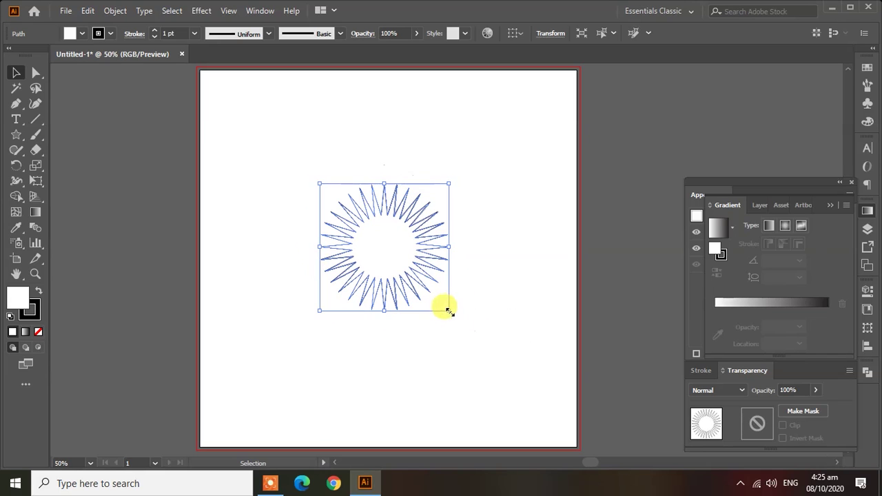
{"action": "left_click_drag", "start_coordinate": [405, 255], "coordinate": [442, 266]}
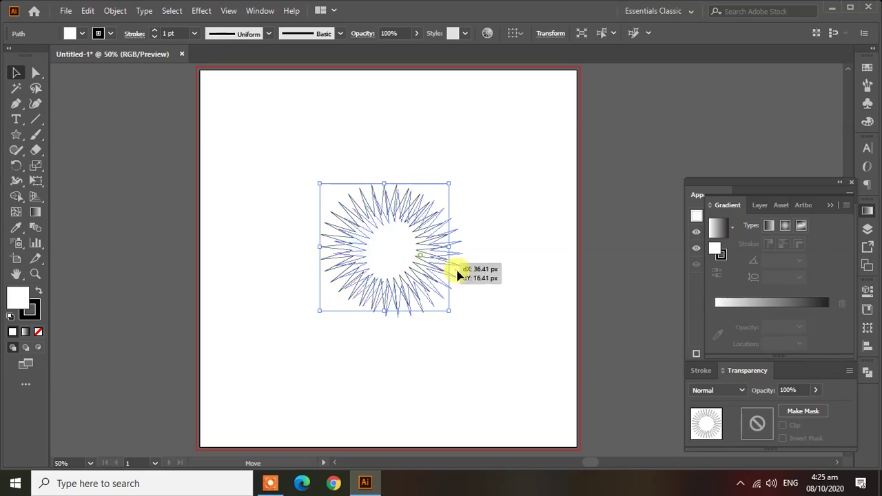
{"action": "left_click", "coordinate": [510, 340]}
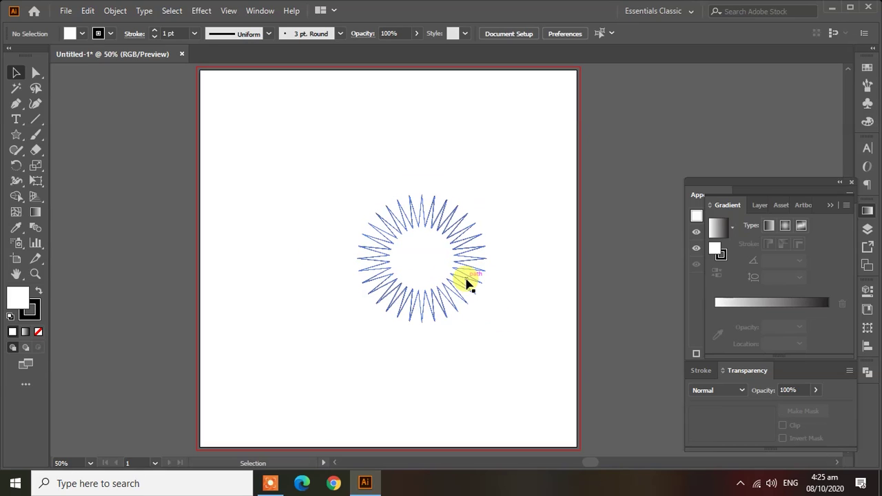
Draw a circle near the page's top-left with the Ellipse Tool
{"action": "left_click", "coordinate": [15, 134]}
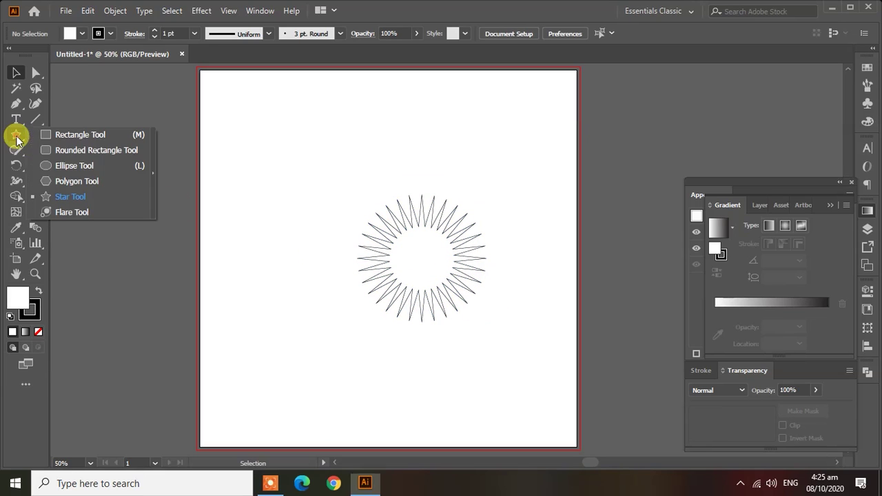
{"action": "left_click", "coordinate": [57, 171]}
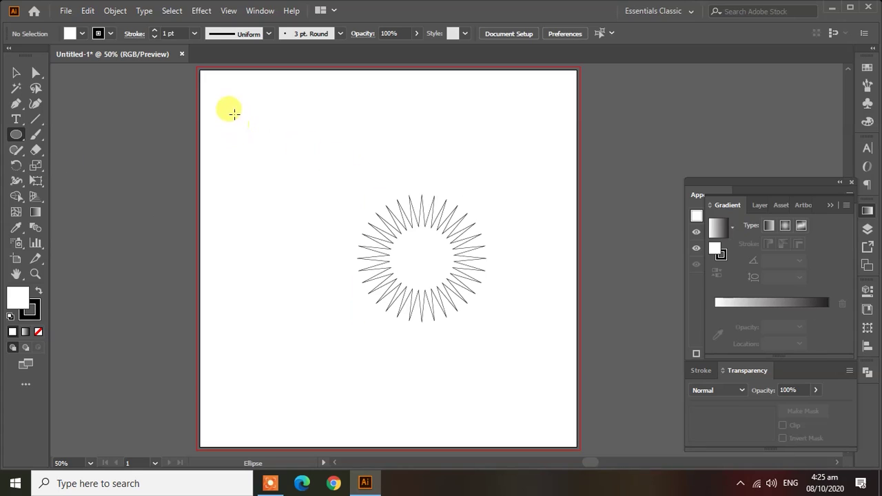
{"action": "mouse_move", "coordinate": [233, 113]}
{"action": "left_mouse_down"}
{"action": "mouse_move", "coordinate": [315, 202]}
{"action": "mouse_move", "coordinate": [310, 188]}
{"action": "left_mouse_up"}
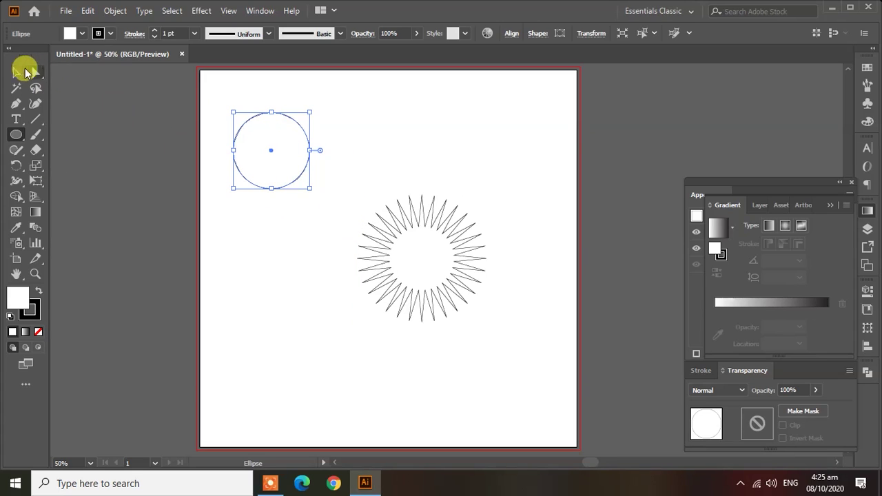
{"action": "left_click", "coordinate": [16, 73]}
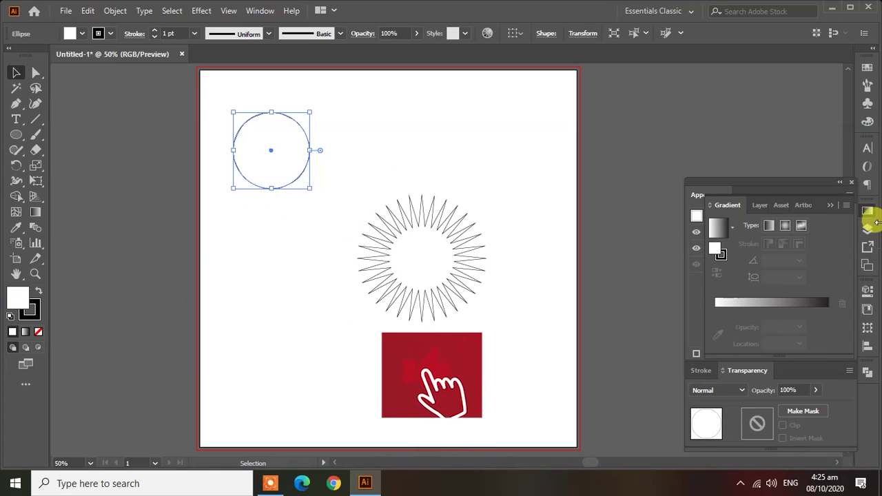
Fill the circle with a reversed radial gradient with a dark crimson centre
{"action": "left_click", "coordinate": [716, 227]}
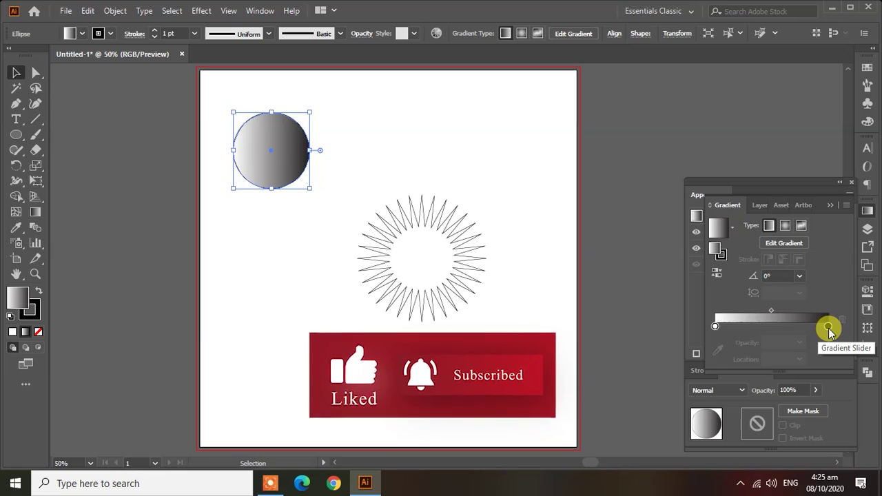
{"action": "left_click", "coordinate": [785, 226]}
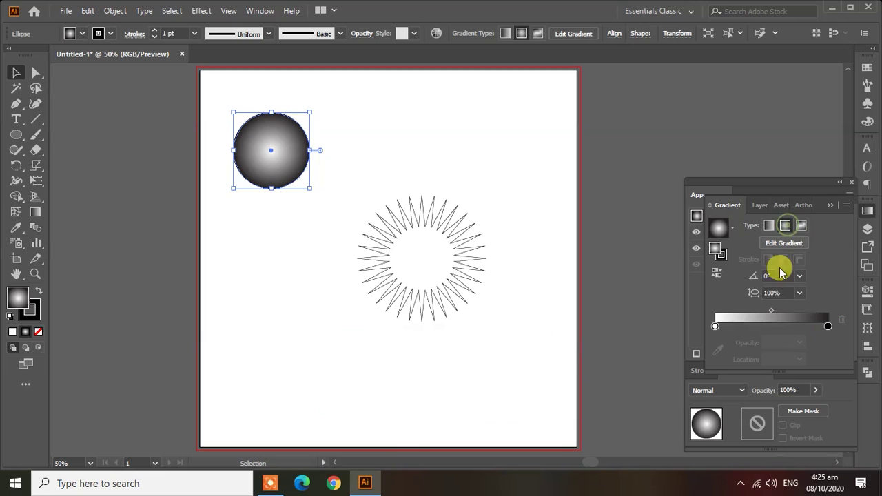
{"action": "left_click", "coordinate": [717, 272]}
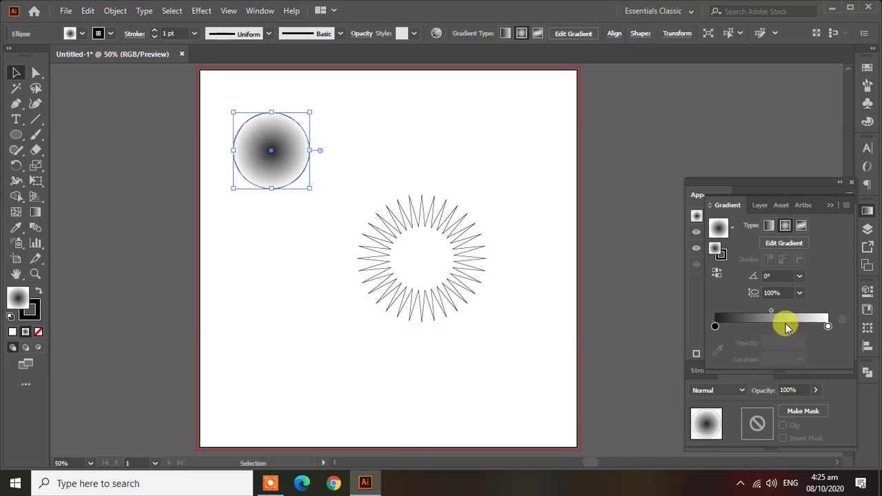
{"action": "left_click", "coordinate": [715, 326]}
{"action": "double_click", "coordinate": [715, 326]}
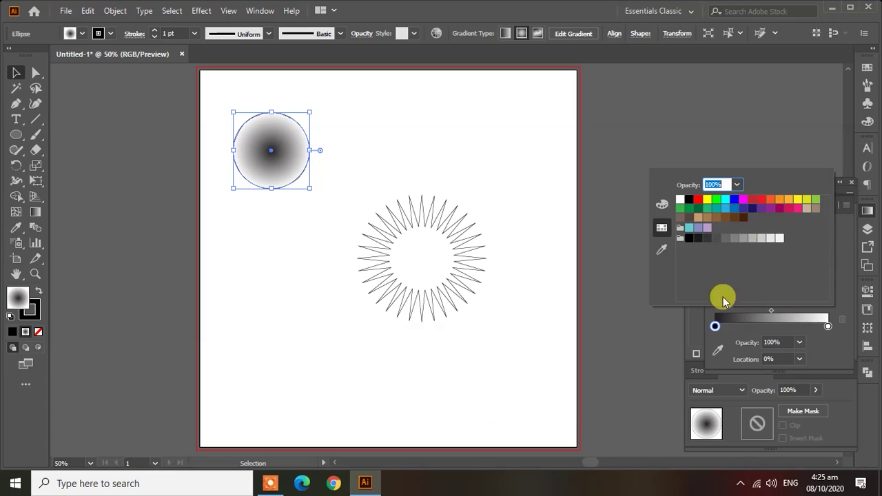
{"action": "left_click", "coordinate": [796, 210]}
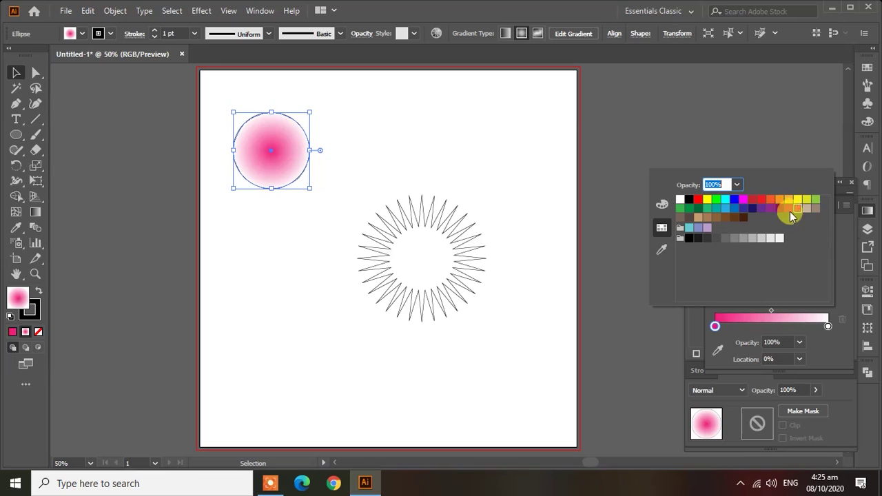
{"action": "left_click", "coordinate": [788, 209]}
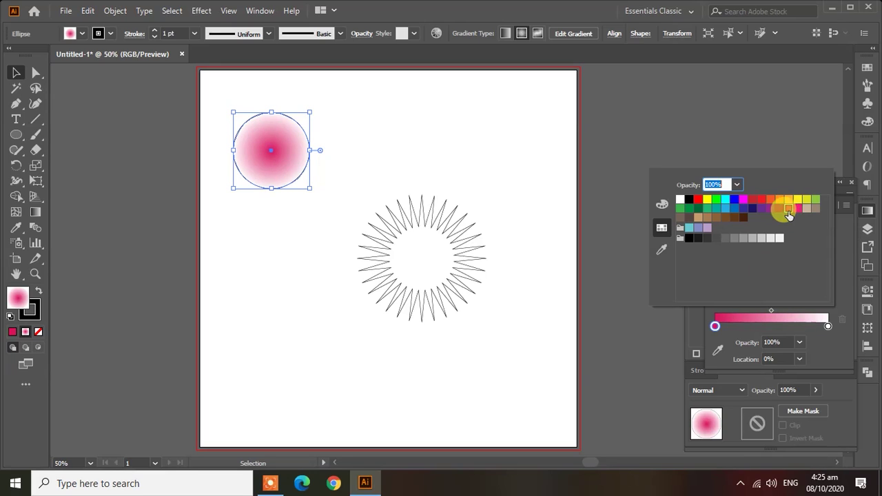
Add a dark magenta middle gradient stop positioned at about 58%
{"action": "left_click", "coordinate": [751, 326]}
{"action": "left_click_drag", "start_coordinate": [756, 329], "coordinate": [772, 328]}
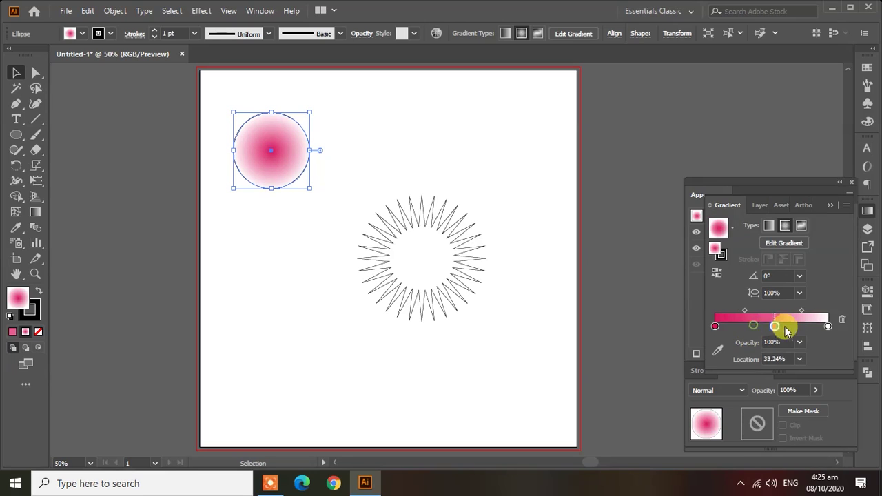
{"action": "double_click", "coordinate": [774, 327]}
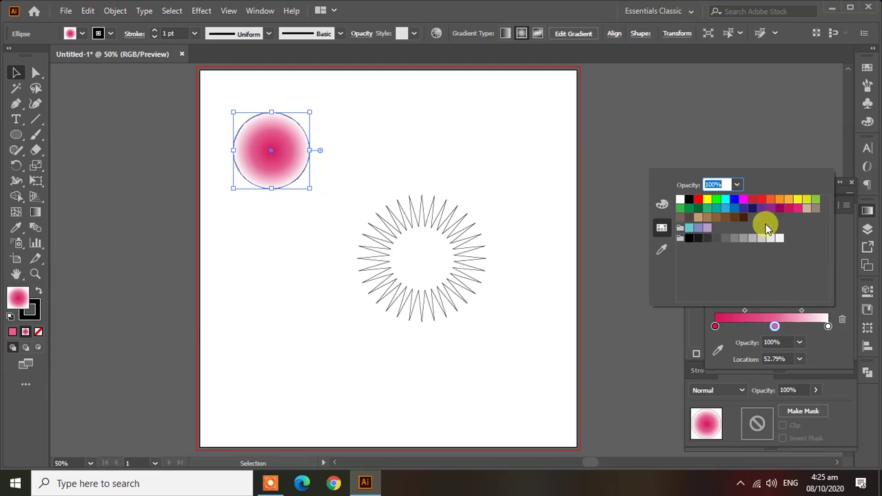
{"action": "left_click", "coordinate": [781, 208]}
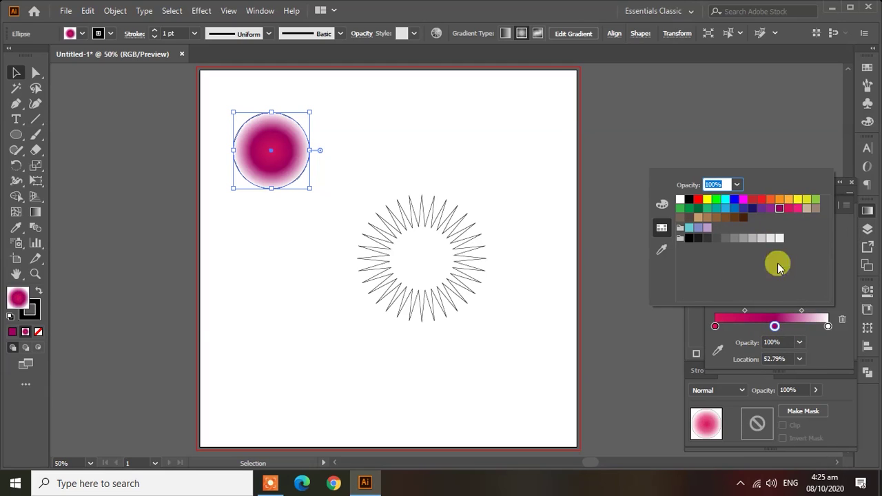
{"action": "left_click", "coordinate": [790, 335]}
{"action": "mouse_move", "coordinate": [775, 326]}
{"action": "left_mouse_down"}
{"action": "mouse_move", "coordinate": [734, 326]}
{"action": "mouse_move", "coordinate": [769, 327]}
{"action": "left_mouse_up"}
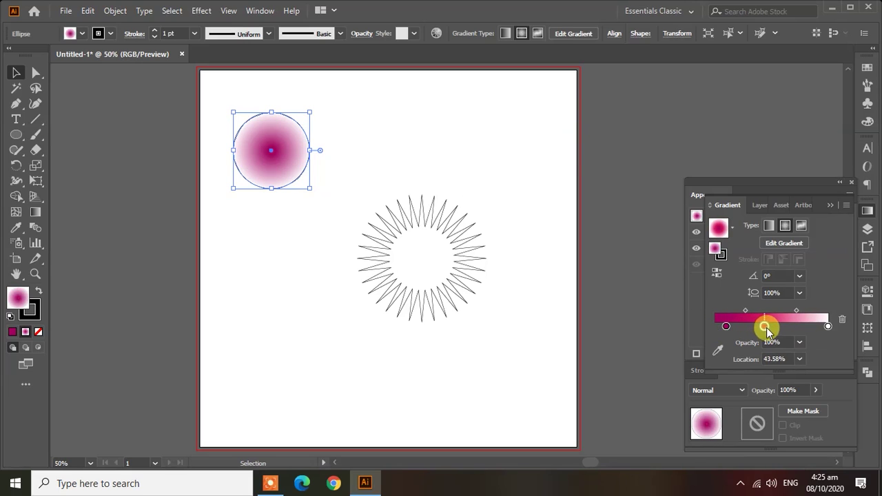
{"action": "left_click", "coordinate": [715, 326]}
{"action": "mouse_move", "coordinate": [770, 327]}
{"action": "left_mouse_down"}
{"action": "mouse_move", "coordinate": [791, 328]}
{"action": "mouse_move", "coordinate": [814, 311]}
{"action": "left_mouse_up"}
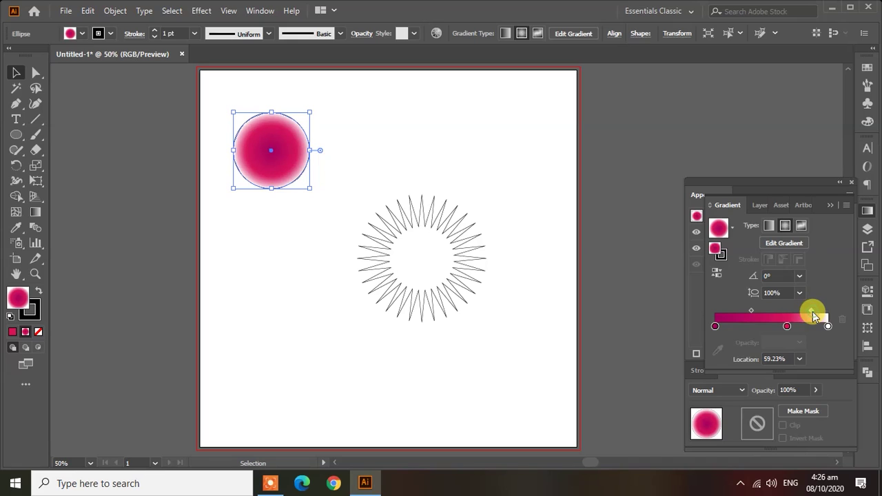
{"action": "left_click", "coordinate": [283, 215]}
Remove the outlines from both the gradient circle and the starburst
{"action": "left_click", "coordinate": [285, 176]}
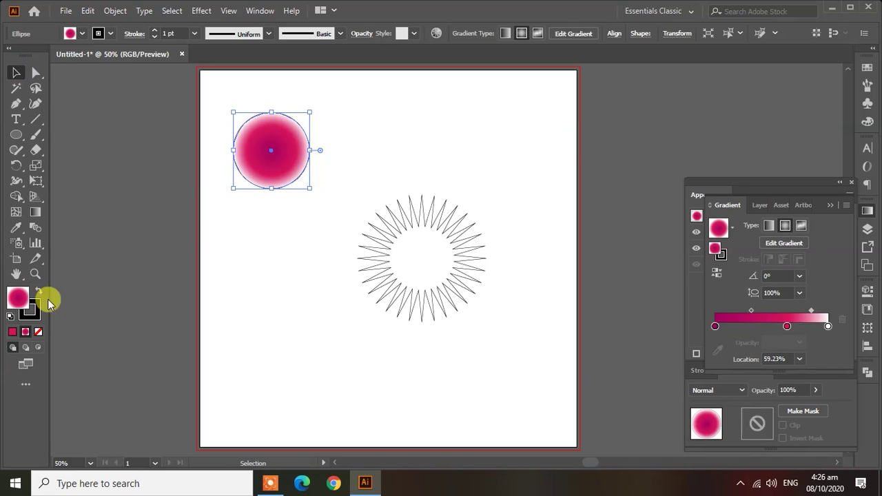
{"action": "left_click", "coordinate": [32, 310]}
{"action": "left_click", "coordinate": [38, 331]}
{"action": "left_click", "coordinate": [16, 296]}
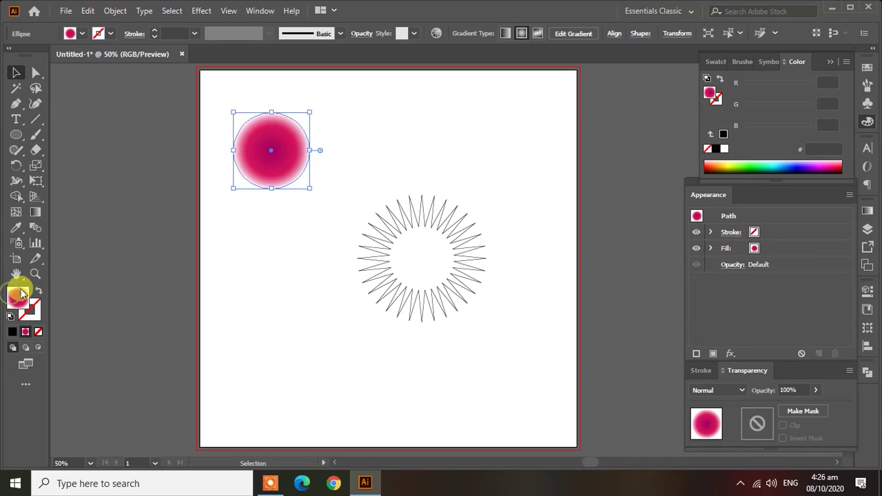
{"action": "left_click", "coordinate": [266, 168]}
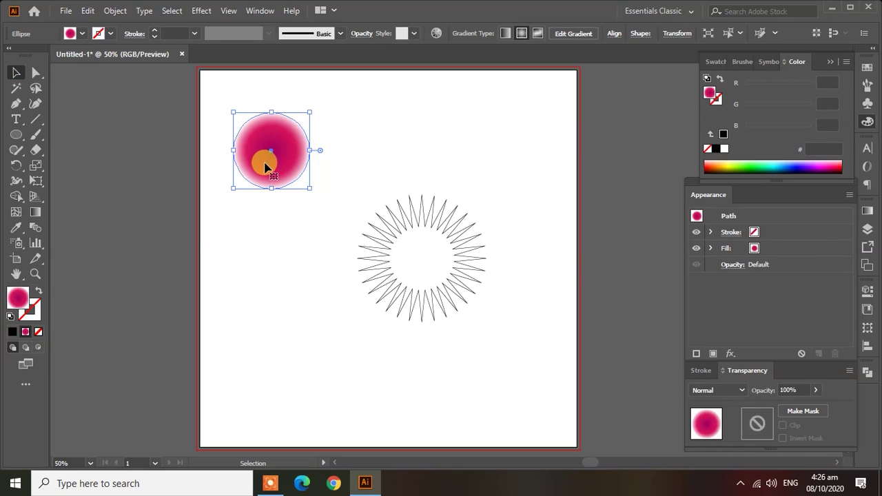
{"action": "left_click", "coordinate": [381, 234]}
{"action": "key", "text": "x"}
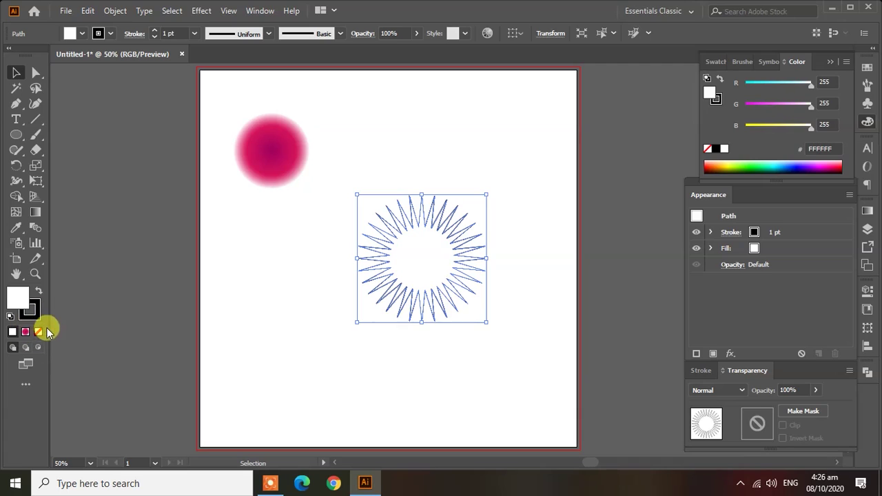
{"action": "left_click", "coordinate": [38, 331]}
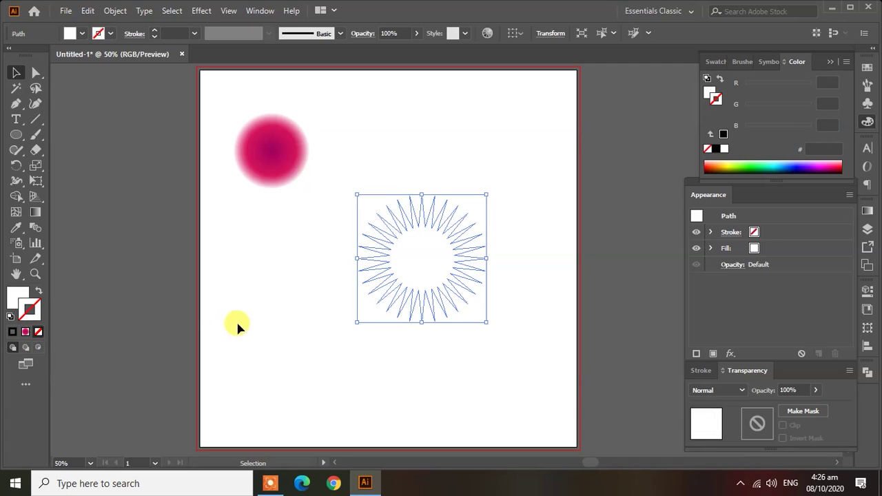
Copy the circle's pink radial gradient onto the starburst's fill with the Eyedropper
{"action": "left_click", "coordinate": [237, 324]}
{"action": "left_click", "coordinate": [396, 279]}
{"action": "left_click", "coordinate": [9, 295]}
{"action": "left_click", "coordinate": [16, 227]}
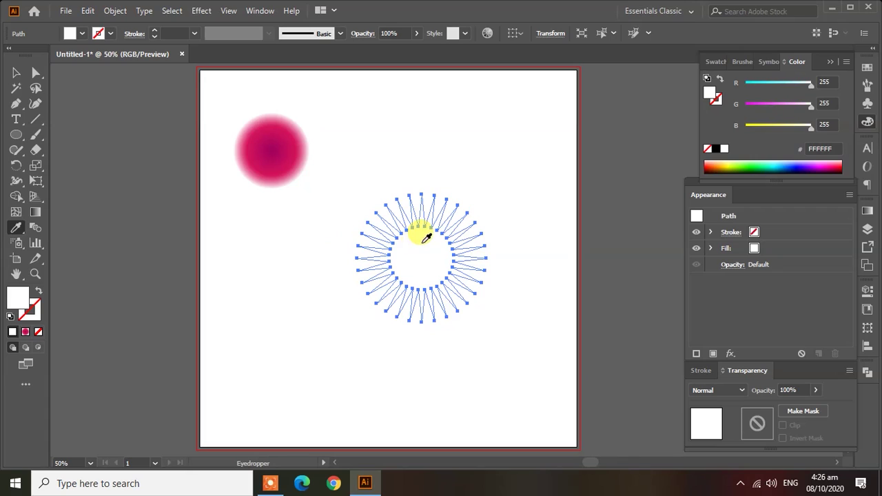
{"action": "left_click_drag", "start_coordinate": [291, 164], "coordinate": [287, 142]}
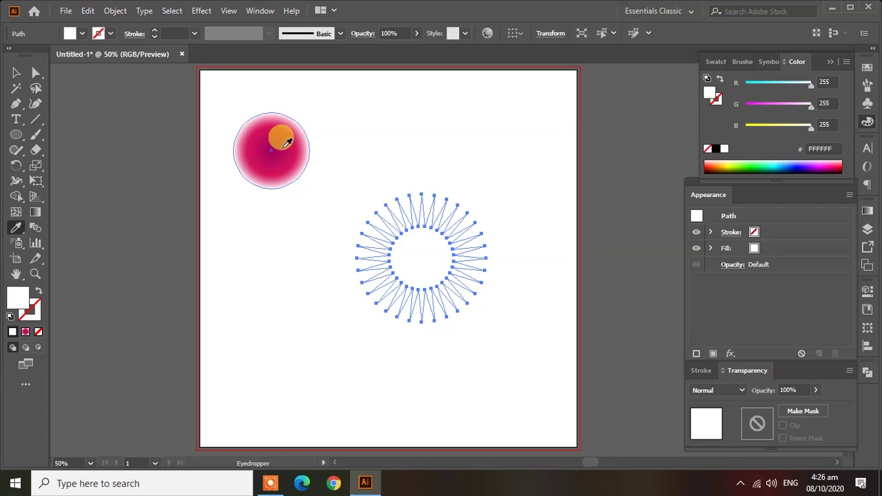
{"action": "left_click", "coordinate": [287, 142]}
Drag the starburst's live corner widgets inward to round its spike tips, then reselect it
{"action": "left_click", "coordinate": [15, 71]}
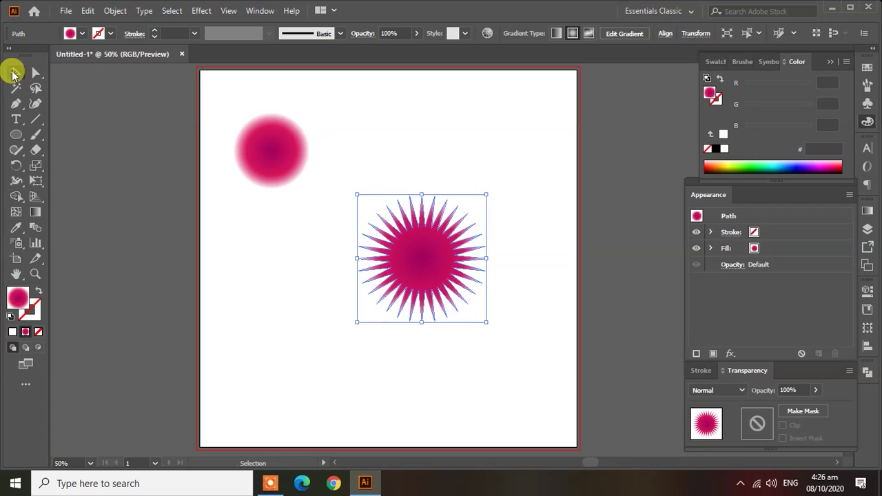
{"action": "left_click_drag", "start_coordinate": [313, 260], "coordinate": [438, 270]}
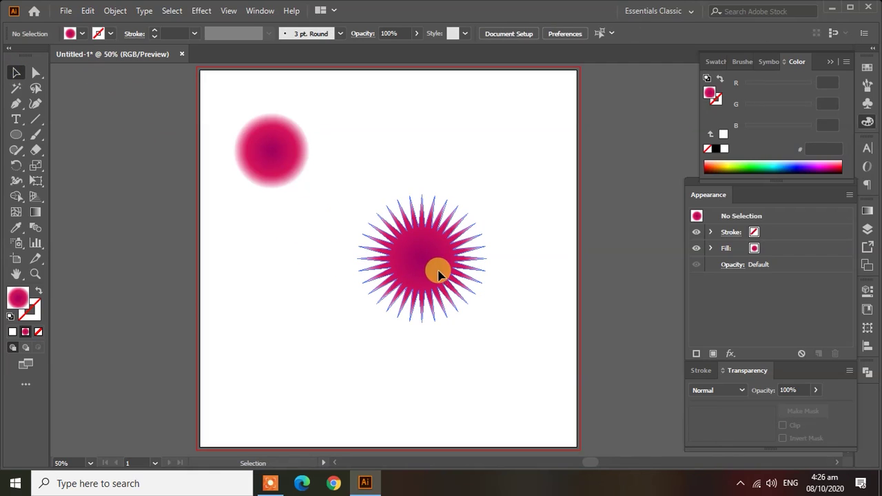
{"action": "left_click", "coordinate": [36, 72]}
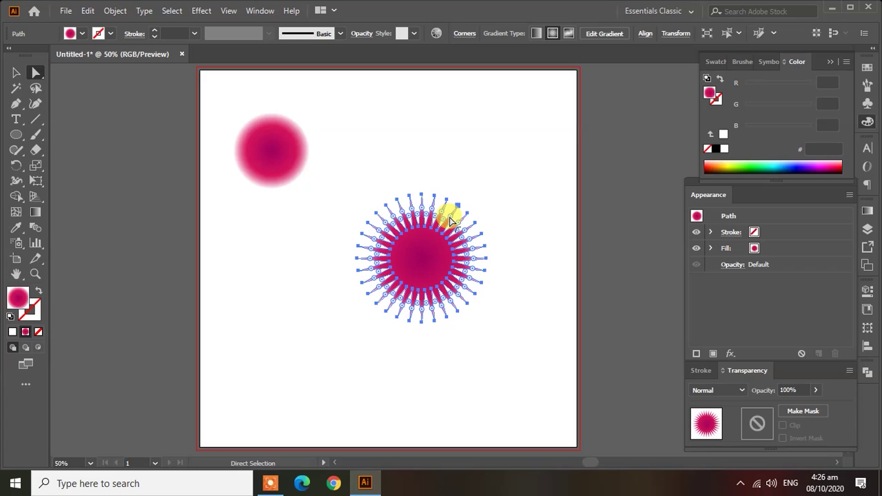
{"action": "left_click_drag", "start_coordinate": [452, 221], "coordinate": [454, 222]}
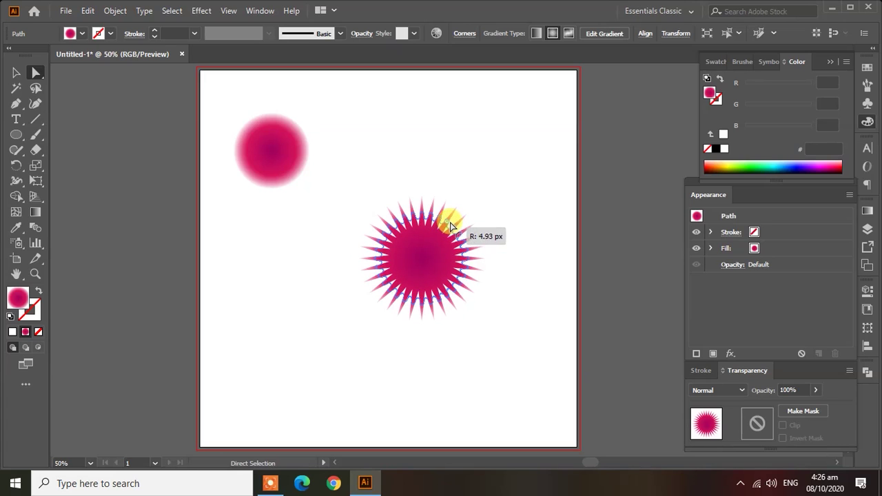
{"action": "left_click_drag", "start_coordinate": [454, 222], "coordinate": [453, 222]}
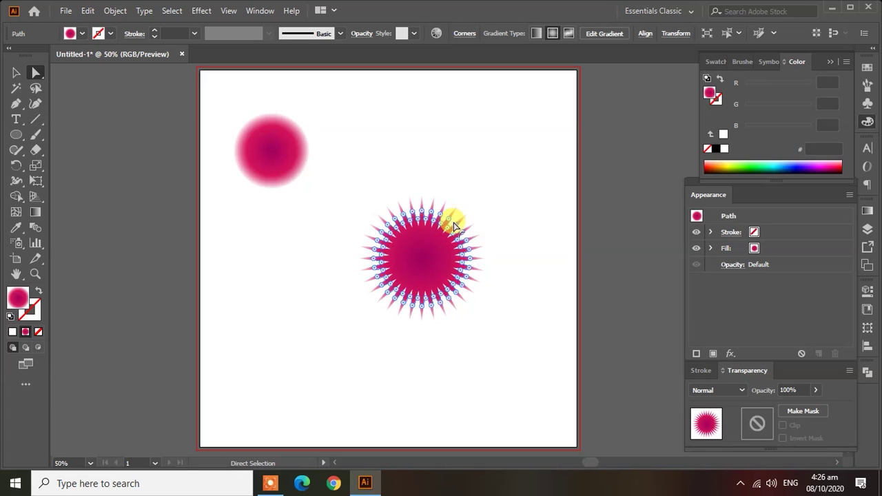
{"action": "left_click", "coordinate": [502, 325]}
{"action": "left_click", "coordinate": [473, 237]}
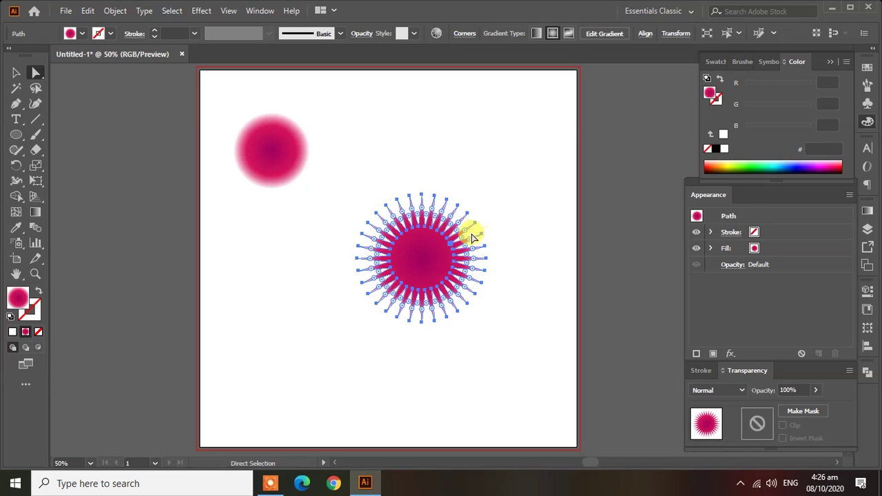
{"action": "left_click_drag", "start_coordinate": [465, 234], "coordinate": [466, 230]}
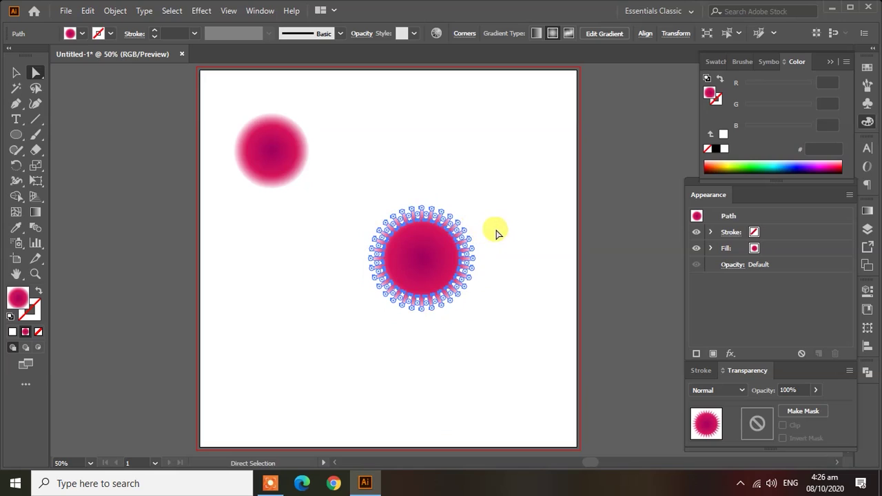
{"action": "left_click", "coordinate": [496, 230]}
{"action": "left_click", "coordinate": [16, 72]}
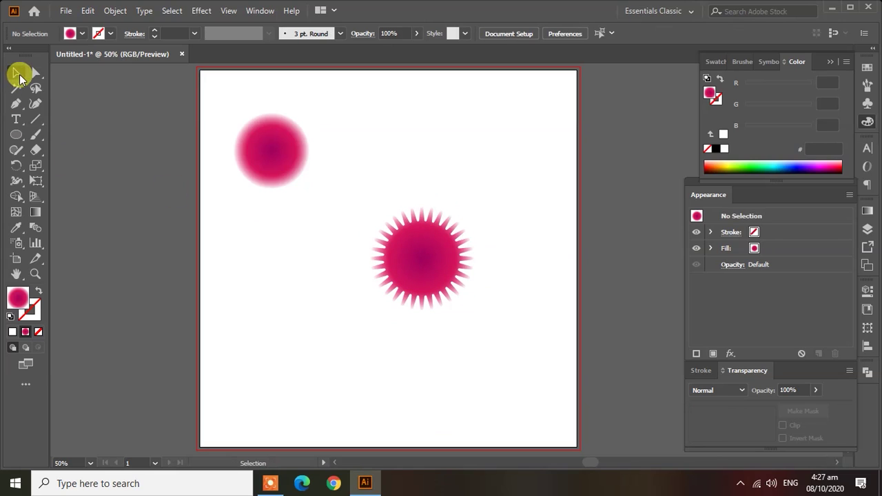
{"action": "left_click", "coordinate": [400, 266]}
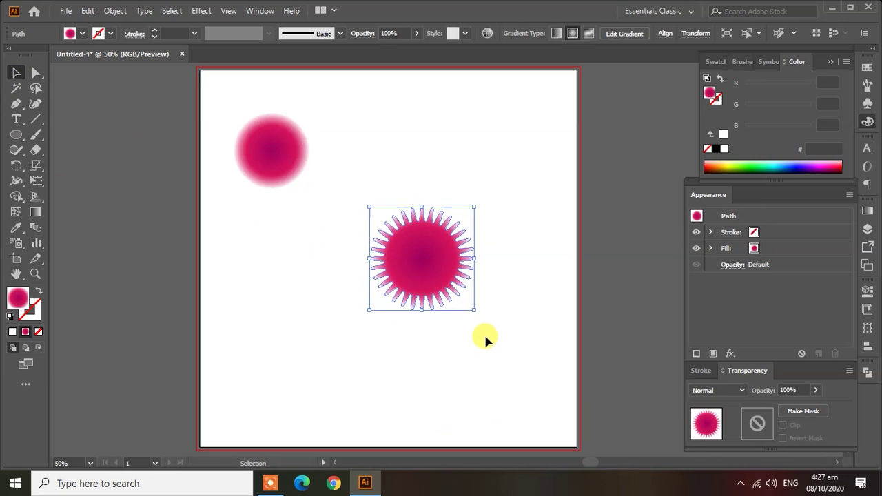
Copy the rounded starburst and paste it in front
{"action": "left_click", "coordinate": [88, 10]}
{"action": "left_click", "coordinate": [111, 73]}
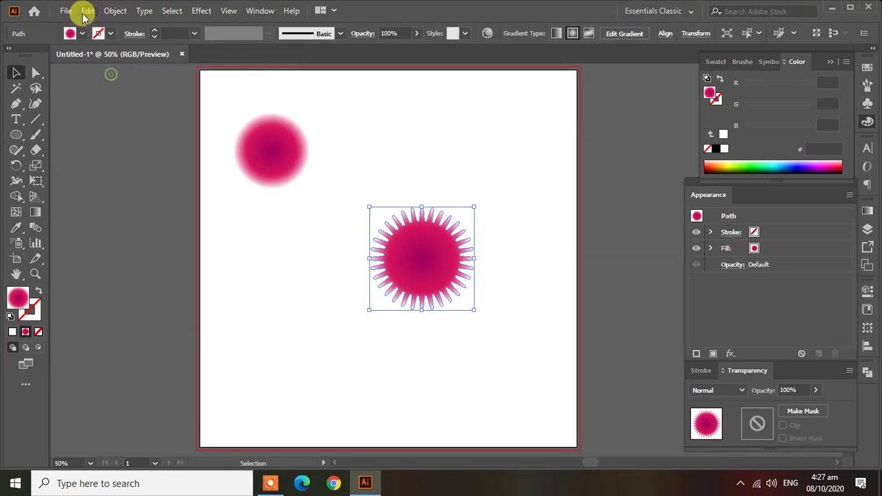
{"action": "left_click", "coordinate": [86, 11]}
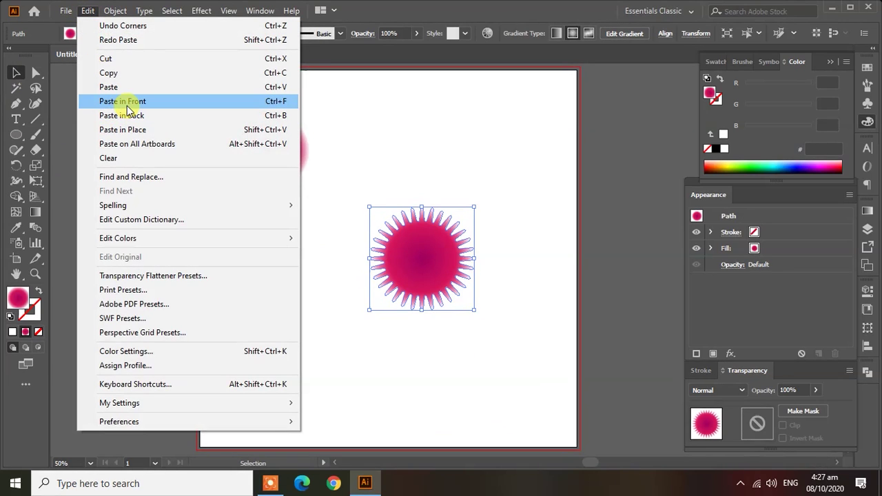
{"action": "left_click", "coordinate": [127, 104]}
Scale the pasted copy down to about 79 × 79 px at the original's centre
{"action": "left_click", "coordinate": [497, 315]}
{"action": "left_click", "coordinate": [417, 262]}
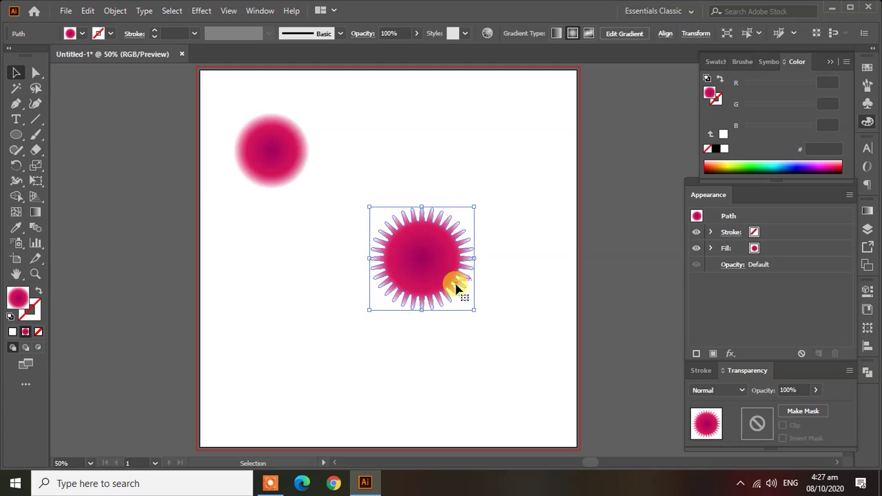
{"action": "left_click_drag", "start_coordinate": [471, 308], "coordinate": [431, 266]}
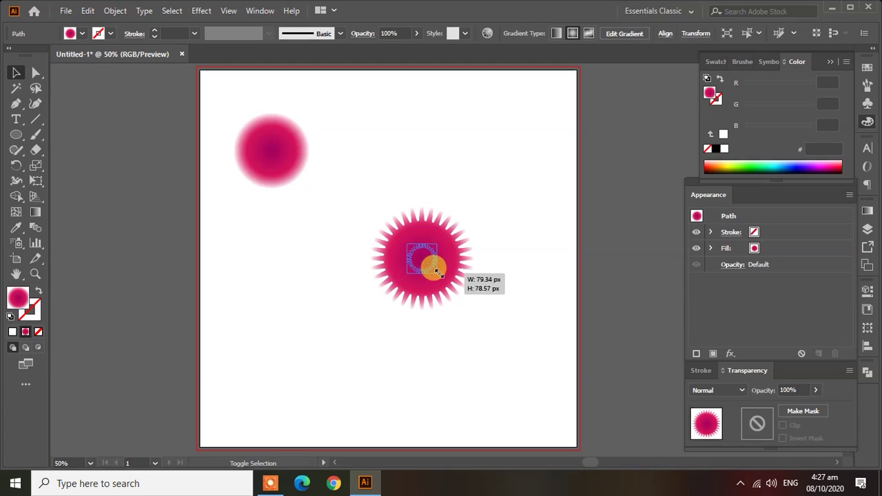
{"action": "left_click_drag", "start_coordinate": [431, 266], "coordinate": [427, 264]}
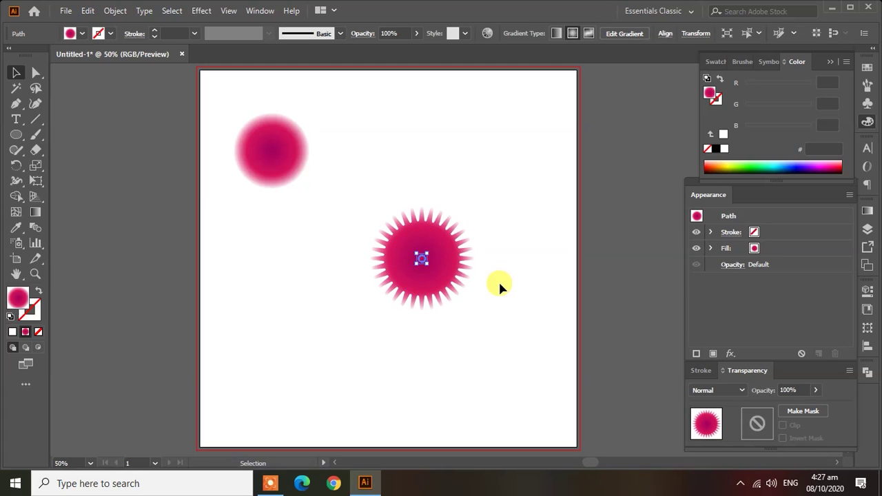
{"action": "left_click", "coordinate": [16, 72]}
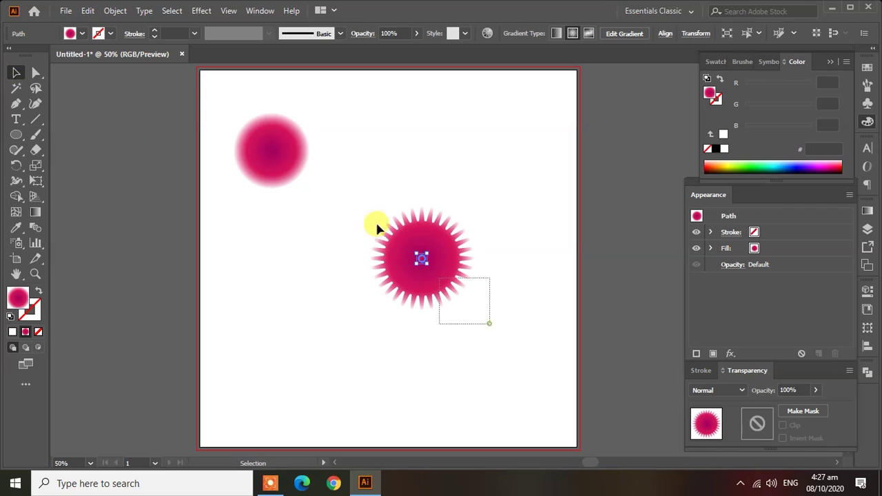
Set Blend Options to 100 Specified Steps with Align to Path orientation
{"action": "left_click", "coordinate": [116, 11]}
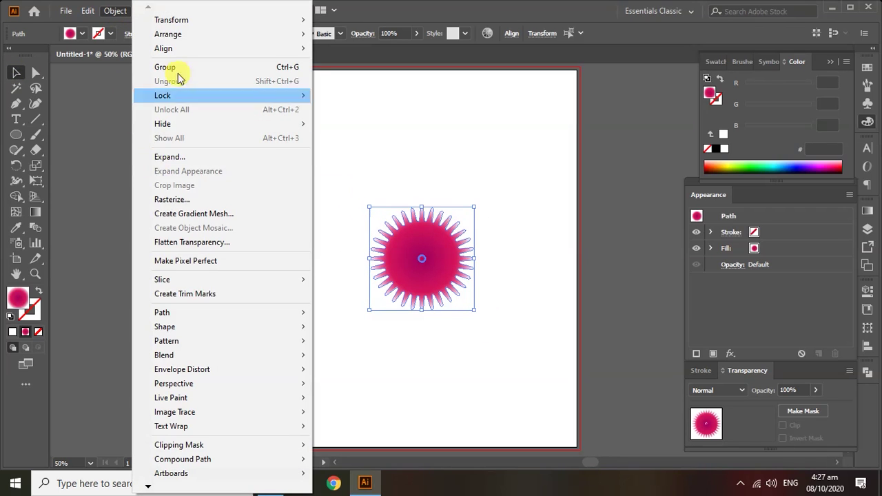
{"action": "left_click", "coordinate": [118, 11]}
{"action": "left_click", "coordinate": [116, 10]}
{"action": "mouse_move", "coordinate": [164, 354]}
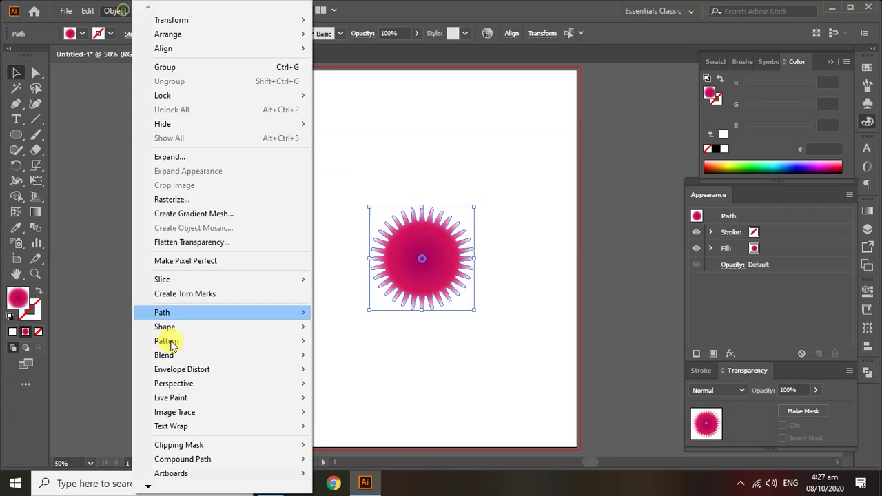
{"action": "left_click", "coordinate": [207, 357]}
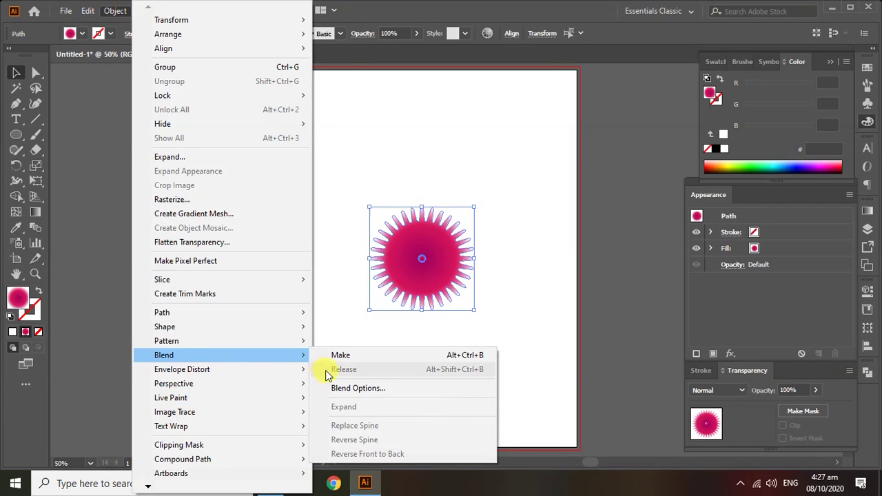
{"action": "left_click", "coordinate": [343, 388]}
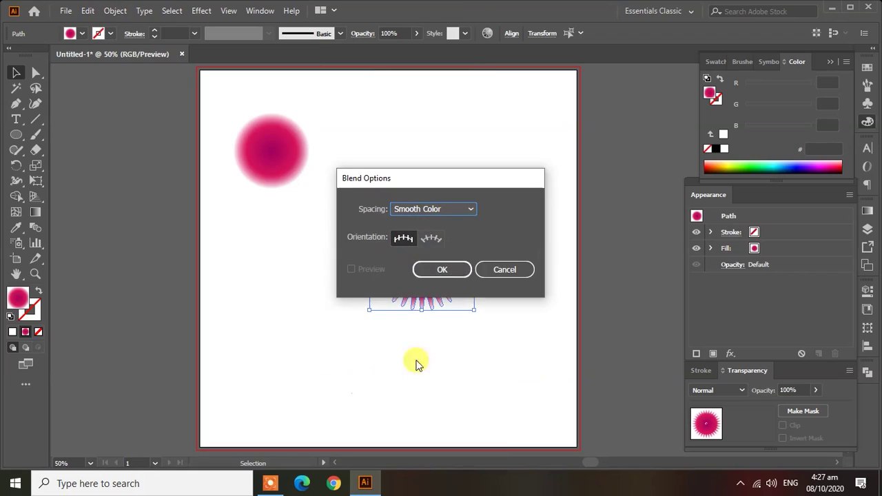
{"action": "left_click", "coordinate": [443, 210]}
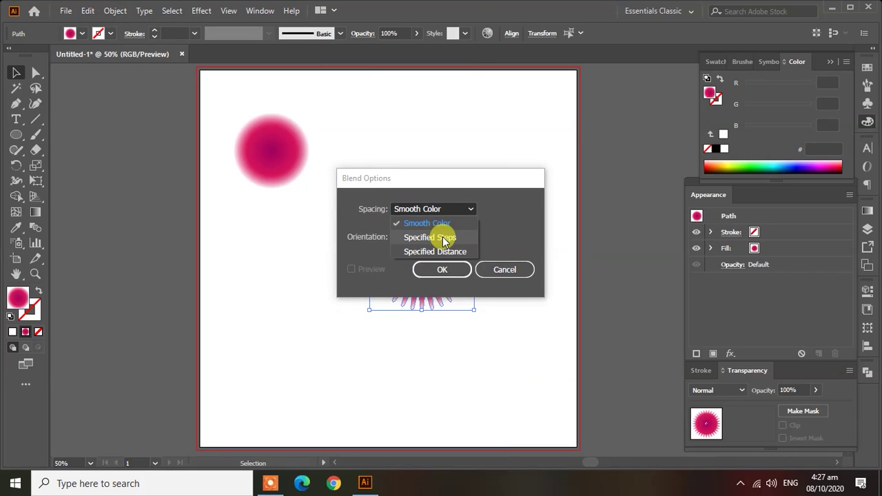
{"action": "left_click", "coordinate": [445, 238]}
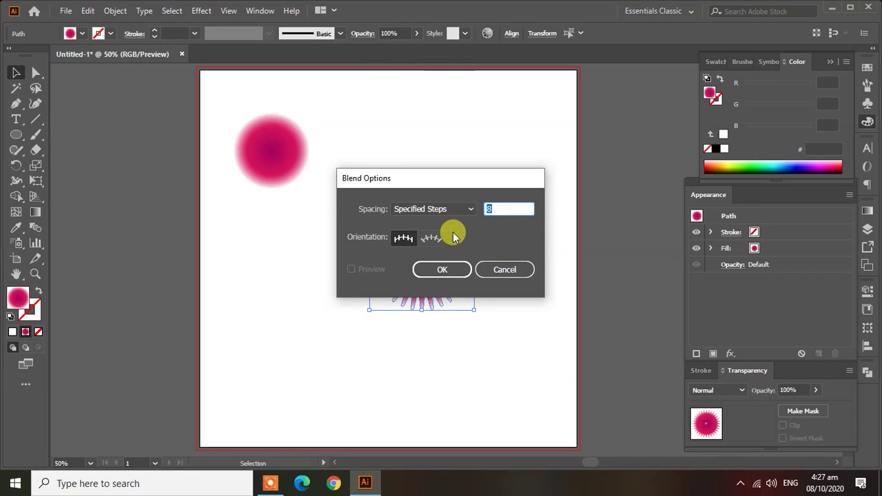
{"action": "type", "text": "100"}
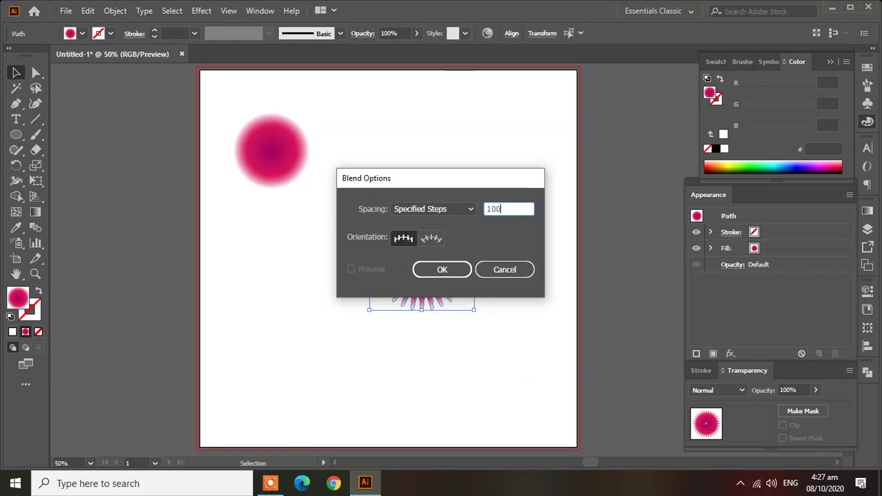
{"action": "left_click", "coordinate": [431, 238]}
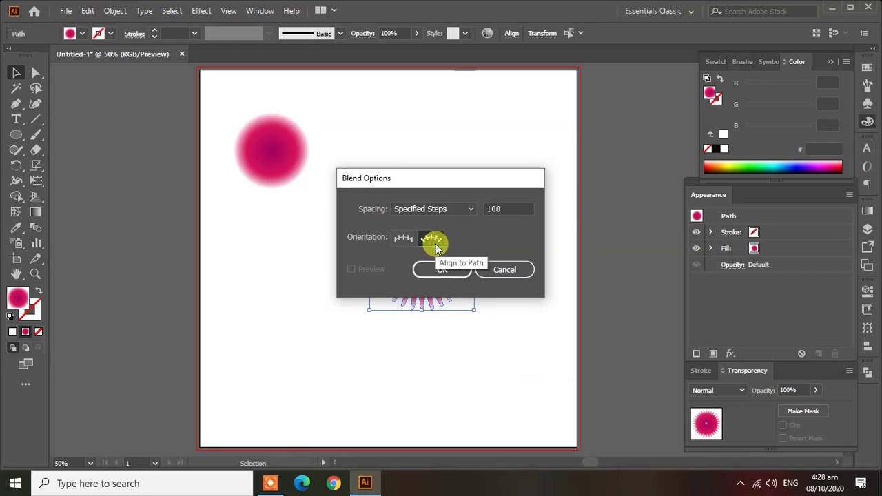
{"action": "left_click", "coordinate": [442, 269]}
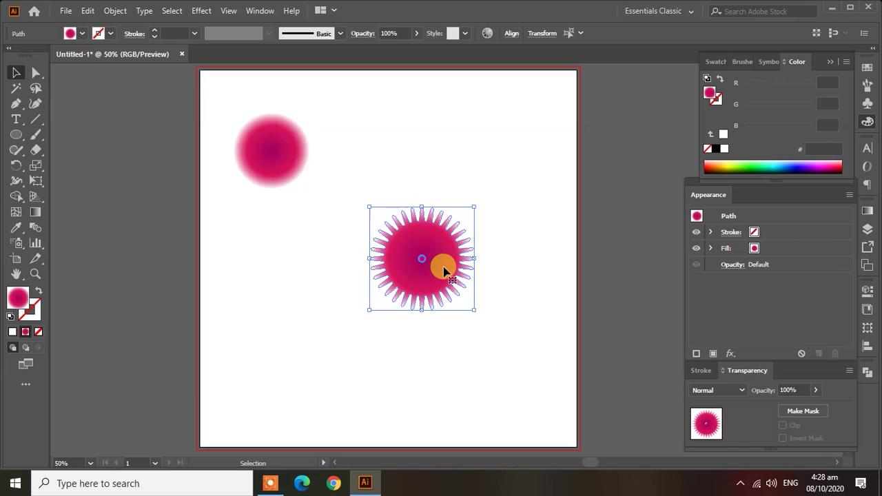
Make the blend between the tiny star and the large starburst
{"action": "left_click", "coordinate": [117, 11]}
{"action": "mouse_move", "coordinate": [164, 355]}
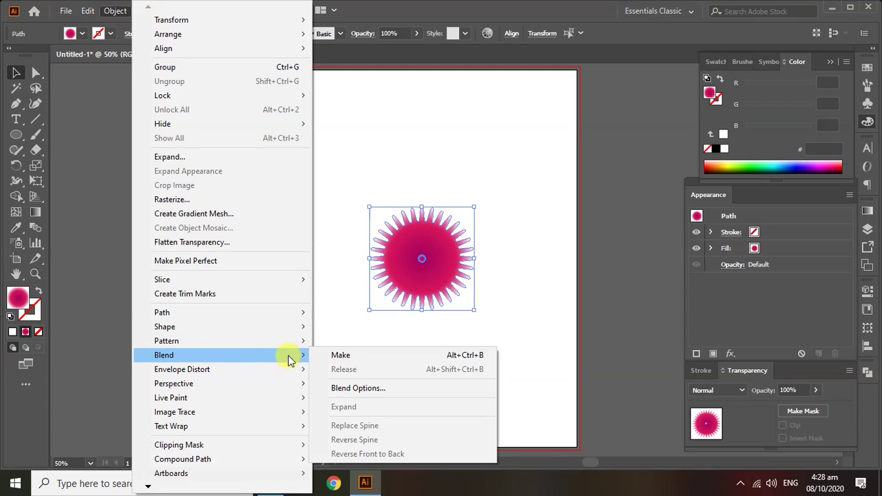
{"action": "left_click", "coordinate": [324, 357]}
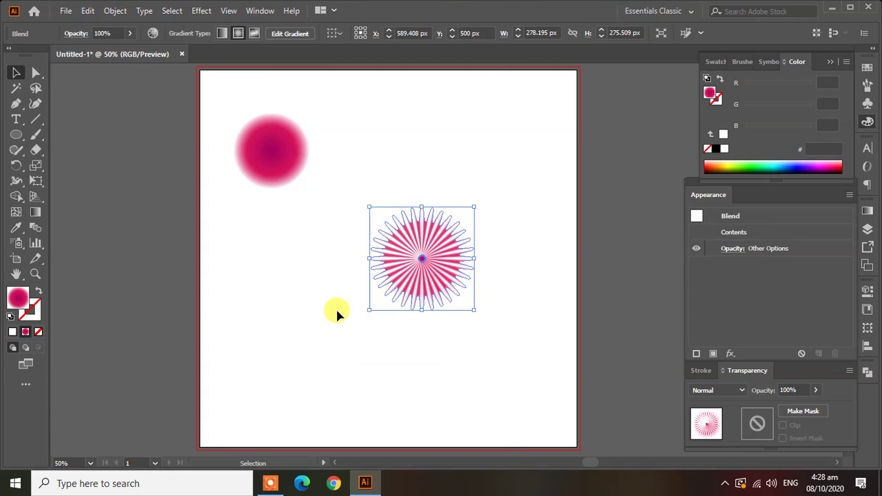
{"action": "left_click", "coordinate": [201, 11]}
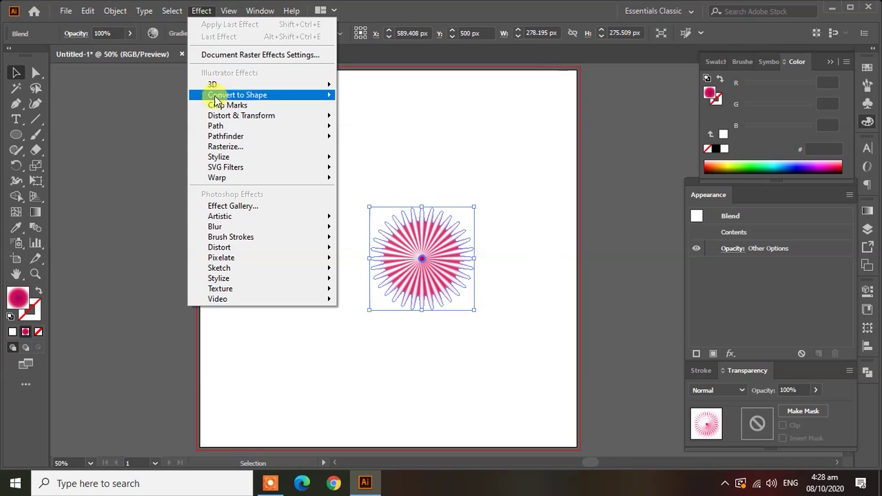
{"action": "mouse_move", "coordinate": [242, 116]}
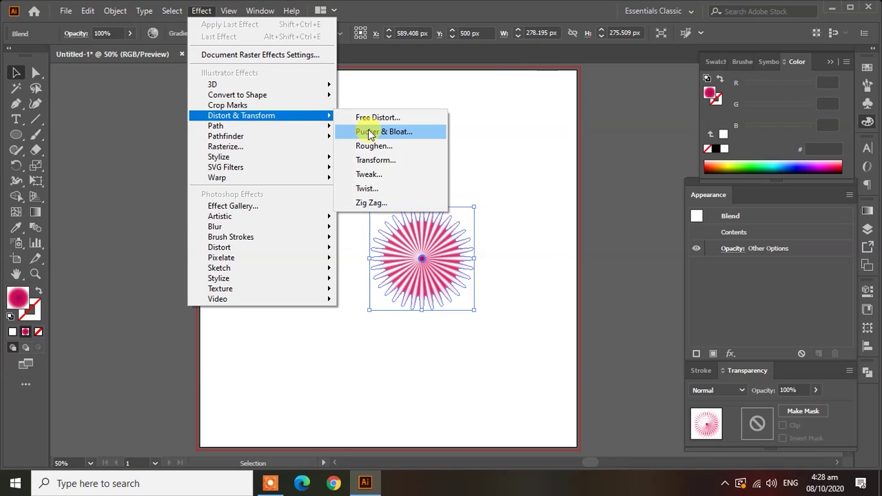
Apply a Pucker & Bloat effect at -16% to the blended flower
{"action": "left_click", "coordinate": [368, 131]}
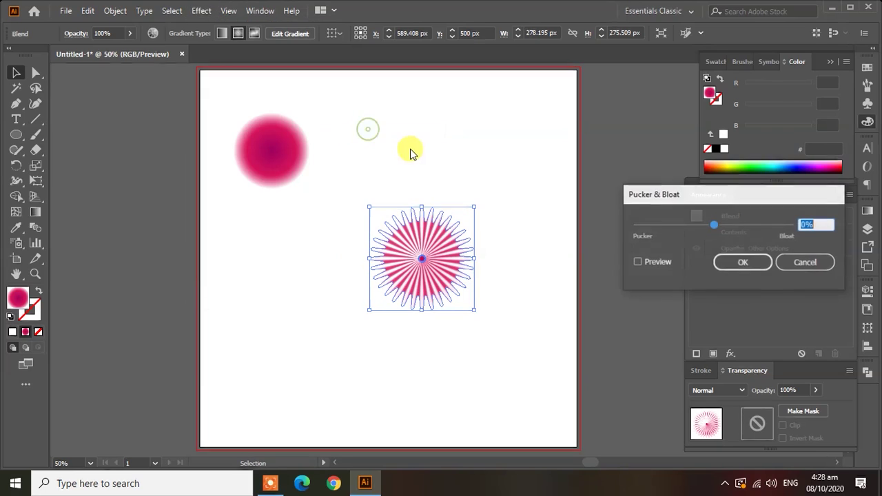
{"action": "left_click", "coordinate": [647, 263]}
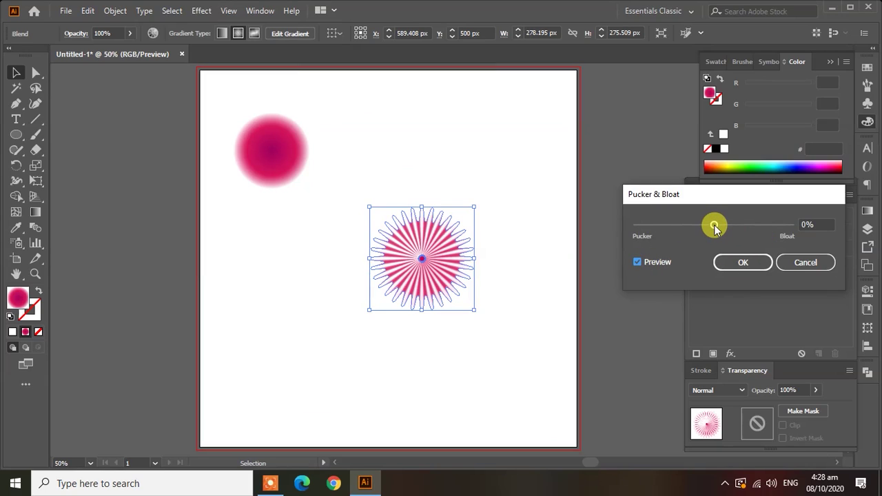
{"action": "mouse_move", "coordinate": [714, 224]}
{"action": "left_mouse_down"}
{"action": "mouse_move", "coordinate": [718, 231]}
{"action": "mouse_move", "coordinate": [709, 226]}
{"action": "left_mouse_up"}
{"action": "left_click", "coordinate": [808, 226]}
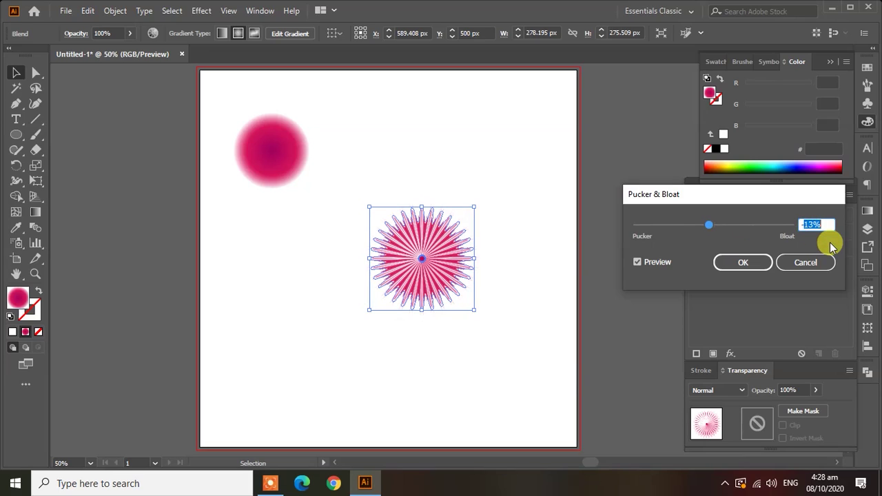
{"action": "type", "text": "-"}
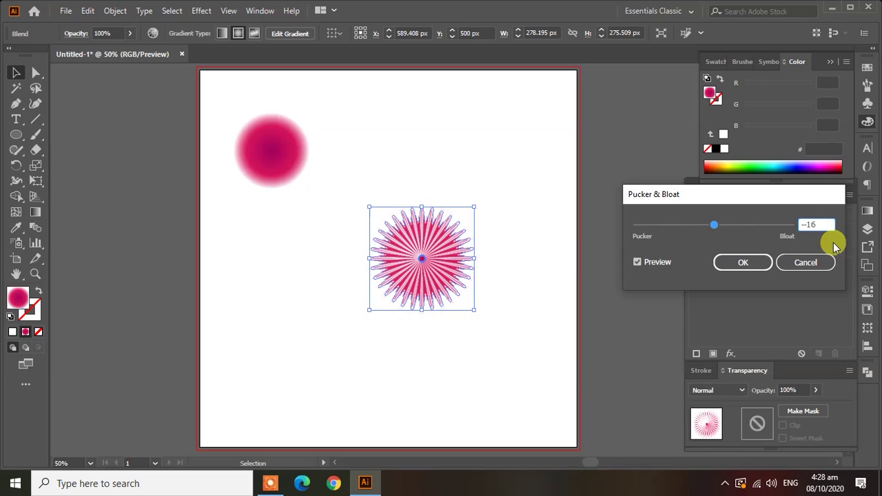
{"action": "left_click", "coordinate": [802, 223]}
{"action": "left_click", "coordinate": [746, 266]}
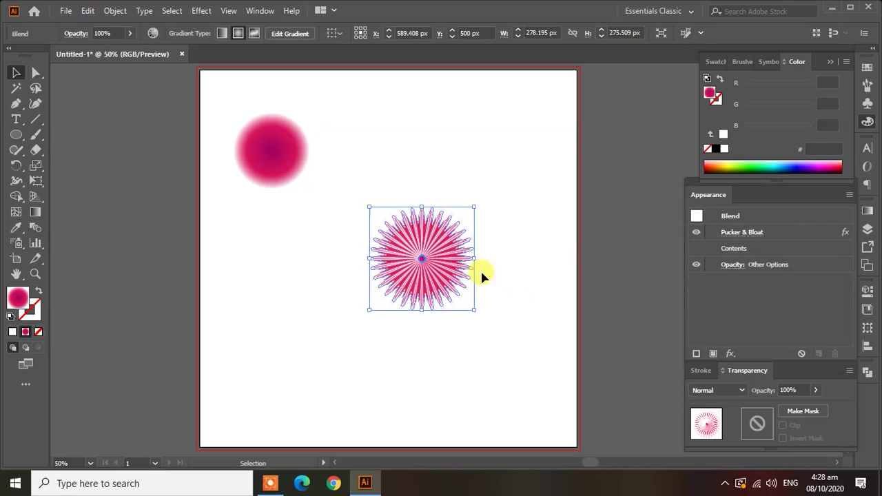
{"action": "left_click", "coordinate": [201, 11]}
{"action": "mouse_move", "coordinate": [241, 116]}
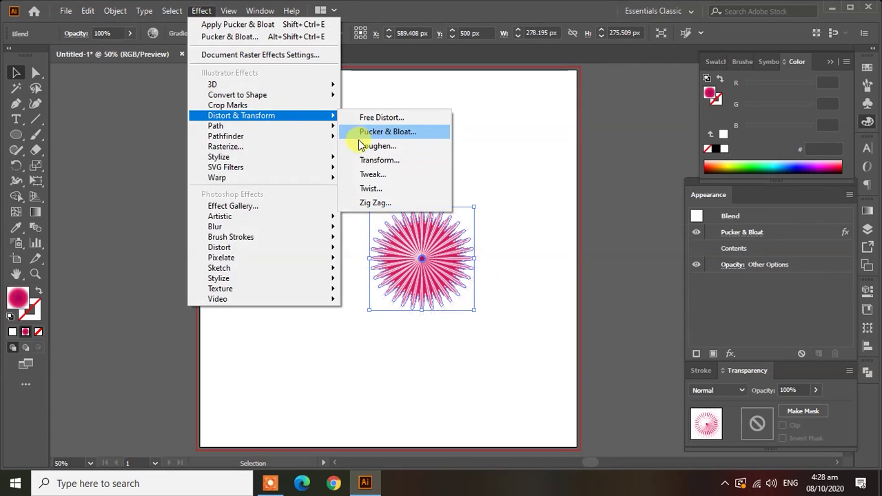
Open Roughen with preview, choosing Smooth points and Relative size
{"action": "left_click", "coordinate": [364, 146]}
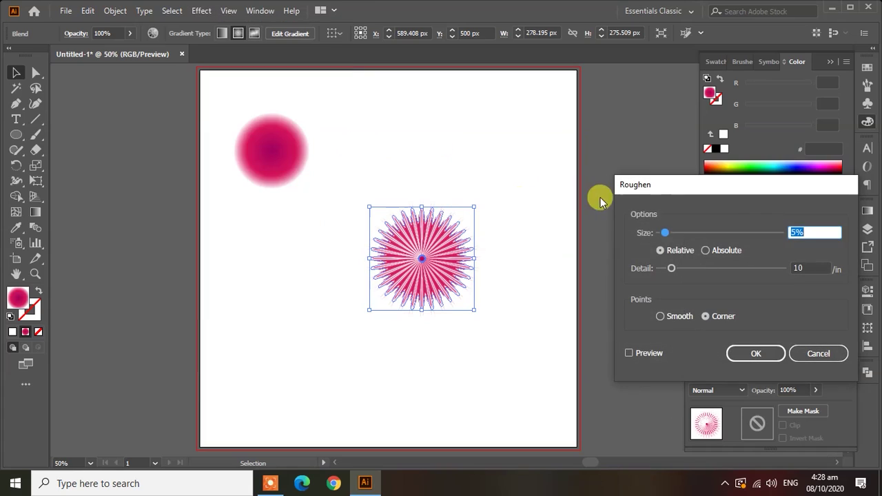
{"action": "left_click", "coordinate": [641, 353]}
{"action": "left_click_drag", "start_coordinate": [665, 233], "coordinate": [640, 232]}
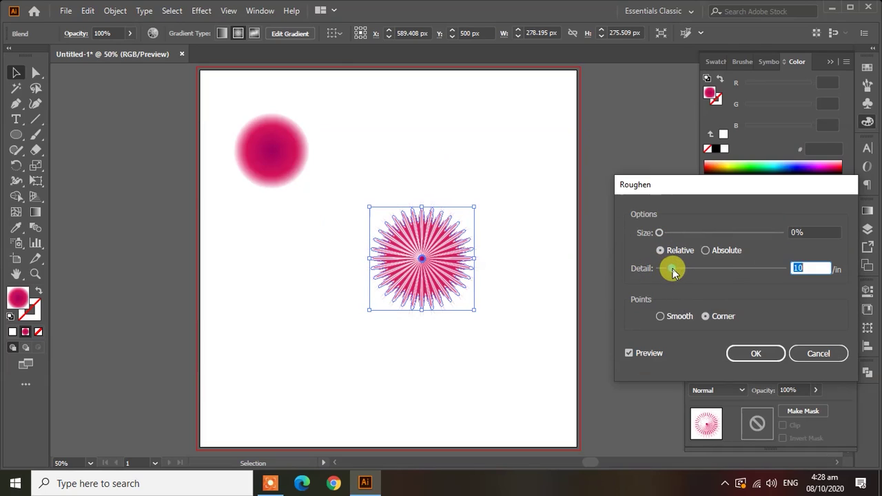
{"action": "left_click_drag", "start_coordinate": [672, 272], "coordinate": [680, 273]}
{"action": "left_click", "coordinate": [669, 315]}
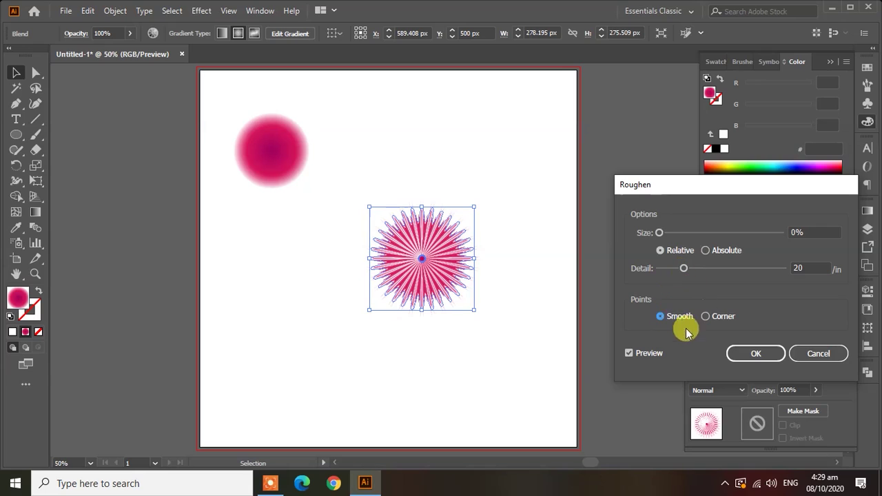
{"action": "left_click_drag", "start_coordinate": [660, 233], "coordinate": [668, 237]}
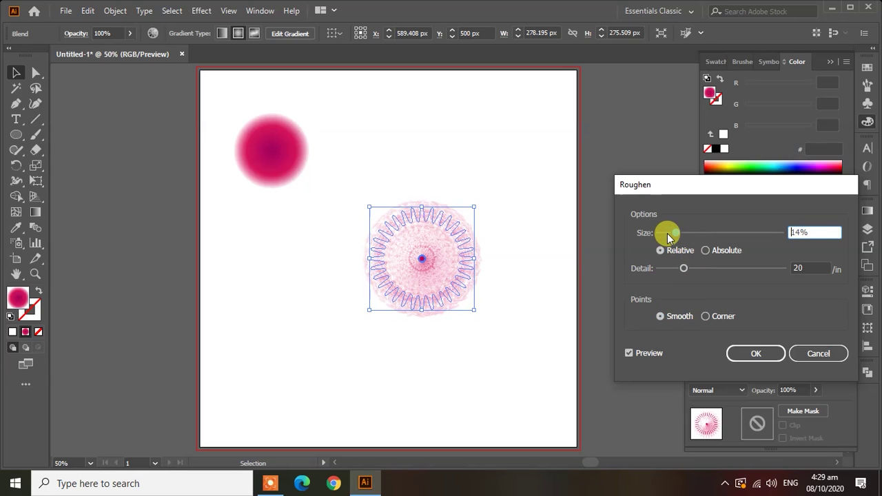
{"action": "left_click", "coordinate": [662, 232]}
{"action": "left_click", "coordinate": [705, 250]}
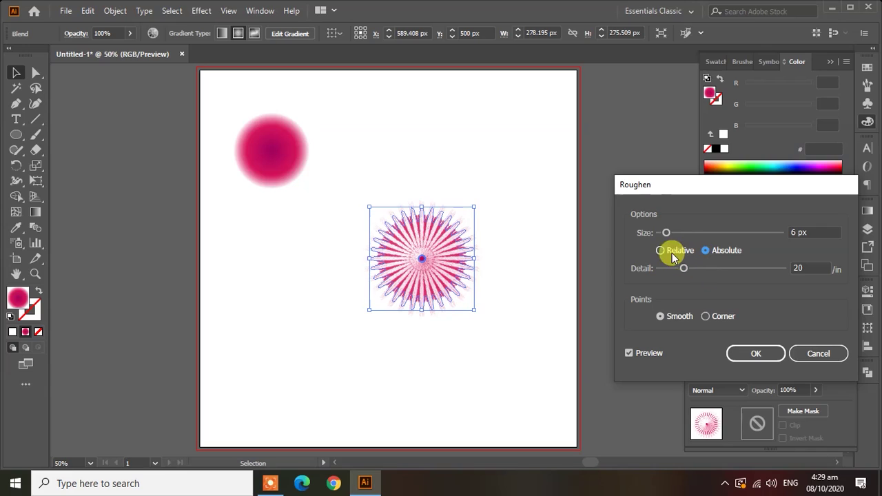
{"action": "left_click", "coordinate": [672, 252]}
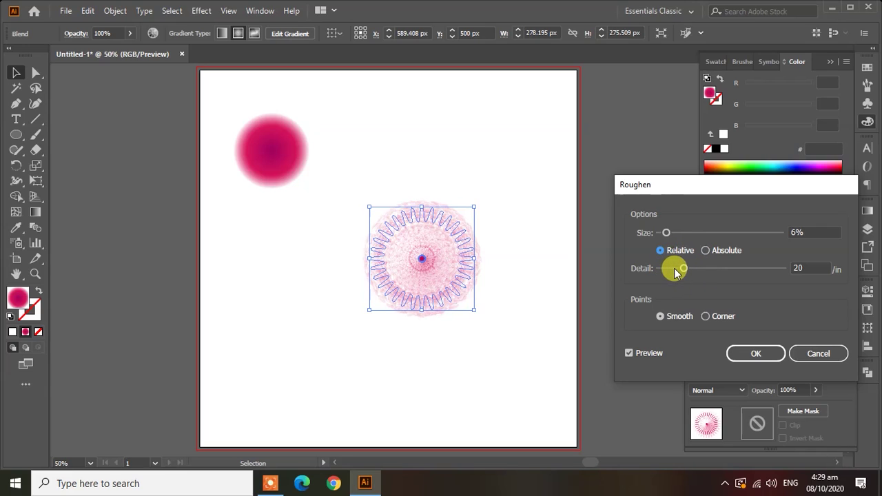
Set Roughen detail to 0 and size to about 21%, apply it, and select the fur blend
{"action": "left_click_drag", "start_coordinate": [676, 270], "coordinate": [651, 269]}
{"action": "left_click_drag", "start_coordinate": [667, 234], "coordinate": [690, 237]}
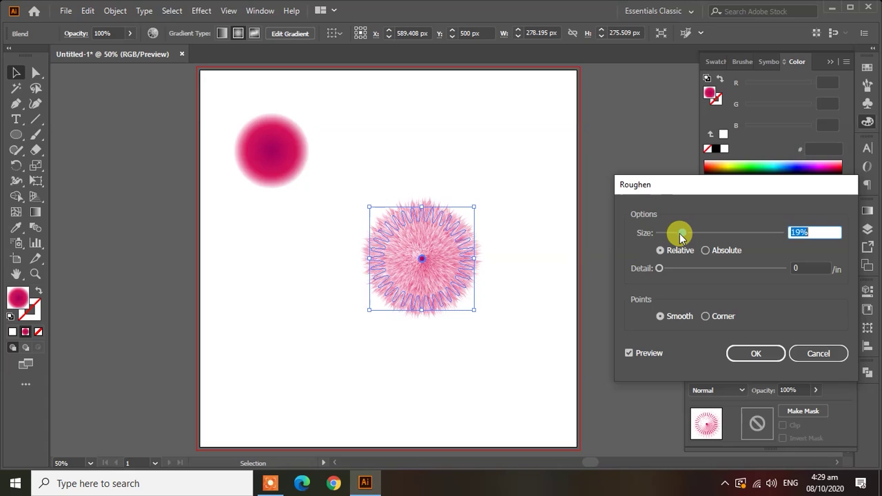
{"action": "left_click_drag", "start_coordinate": [681, 237], "coordinate": [678, 234]}
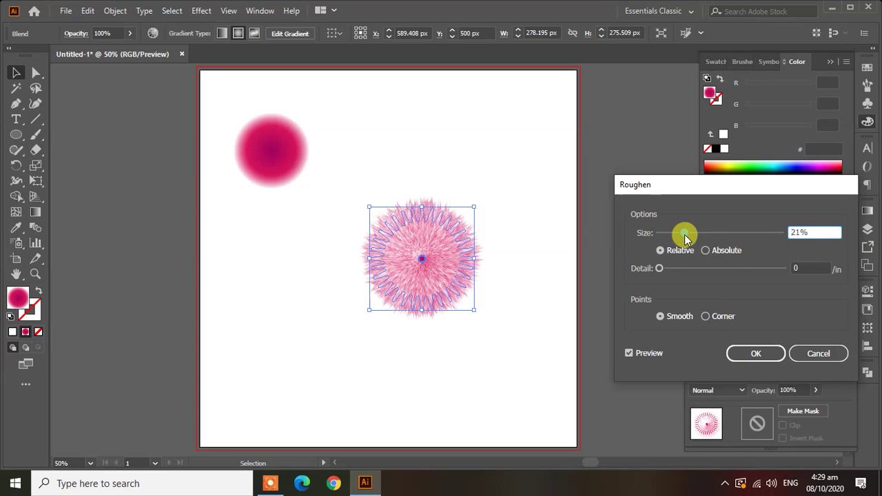
{"action": "key", "text": "Return"}
{"action": "left_click_drag", "start_coordinate": [520, 345], "coordinate": [370, 158]}
Isolate the fur blend and pull its spine's top anchor upward into a pointed teardrop
{"action": "right_click", "coordinate": [419, 212]}
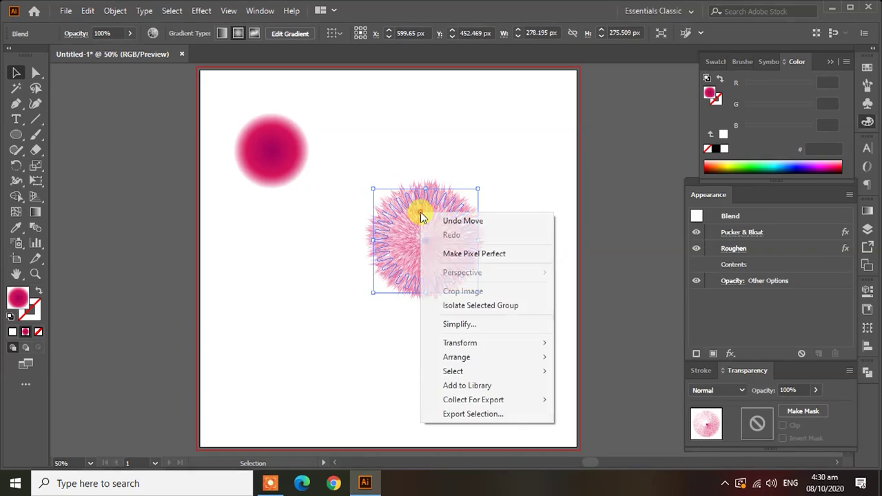
{"action": "left_click", "coordinate": [473, 307]}
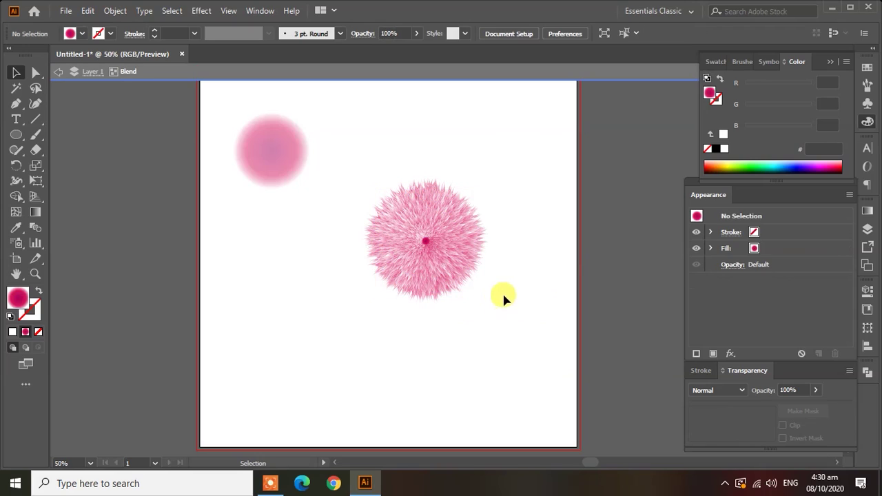
{"action": "left_click", "coordinate": [425, 241]}
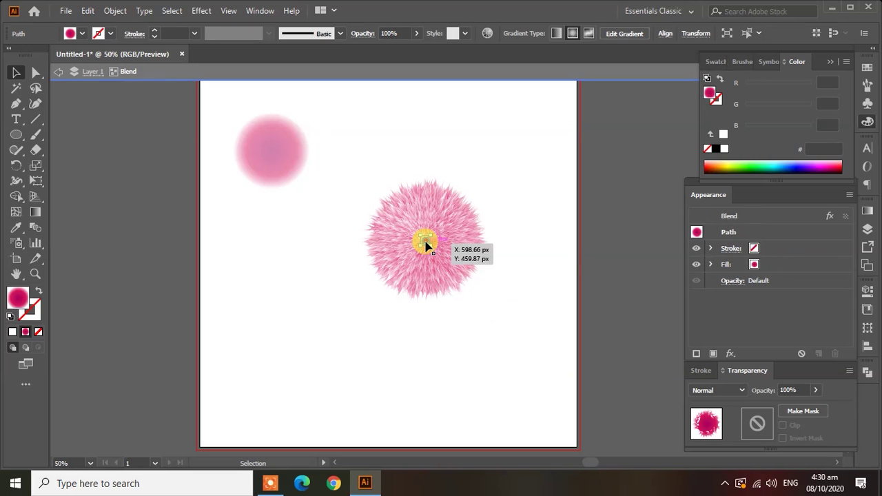
{"action": "left_click_drag", "start_coordinate": [426, 247], "coordinate": [427, 175]}
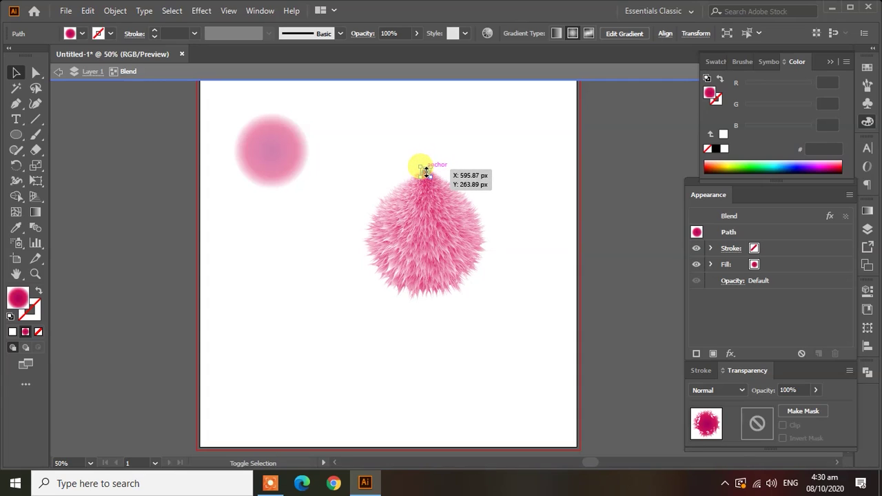
{"action": "left_click_drag", "start_coordinate": [425, 170], "coordinate": [425, 157]}
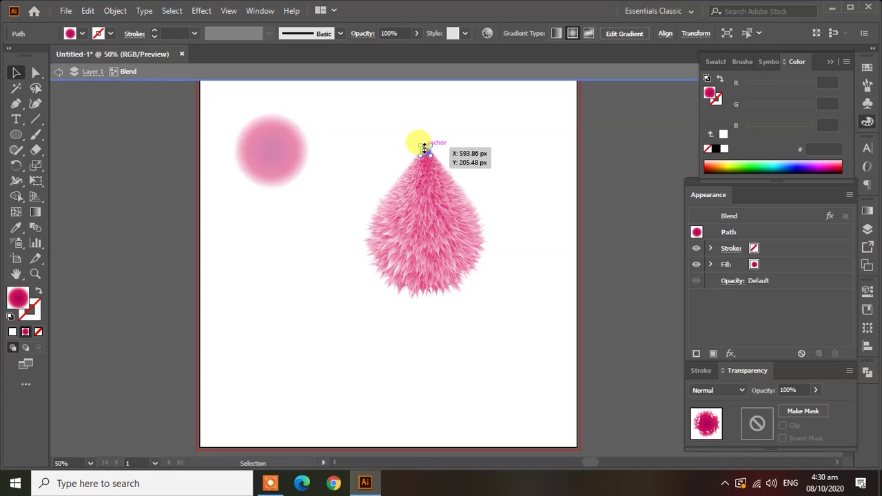
{"action": "left_click_drag", "start_coordinate": [425, 149], "coordinate": [425, 158]}
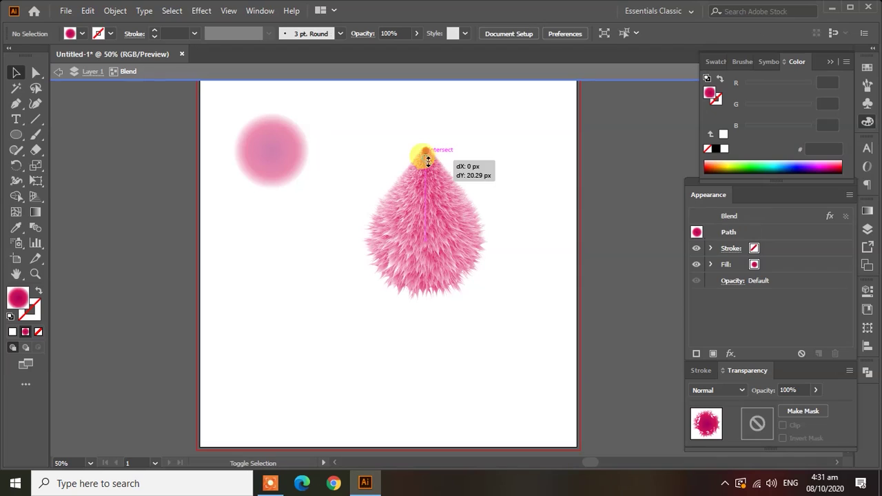
{"action": "left_click", "coordinate": [530, 228]}
Exit isolation mode and move the pink fur teardrop lower on the artboard
{"action": "left_click", "coordinate": [60, 72]}
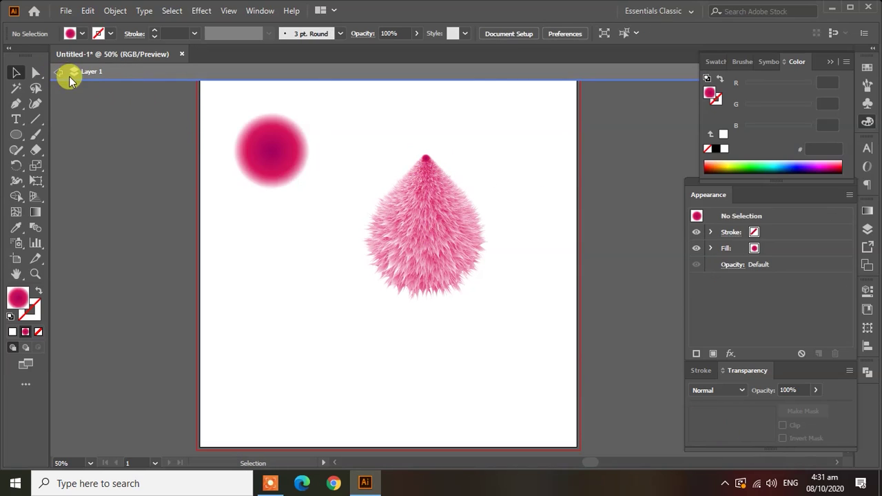
{"action": "left_click", "coordinate": [58, 73]}
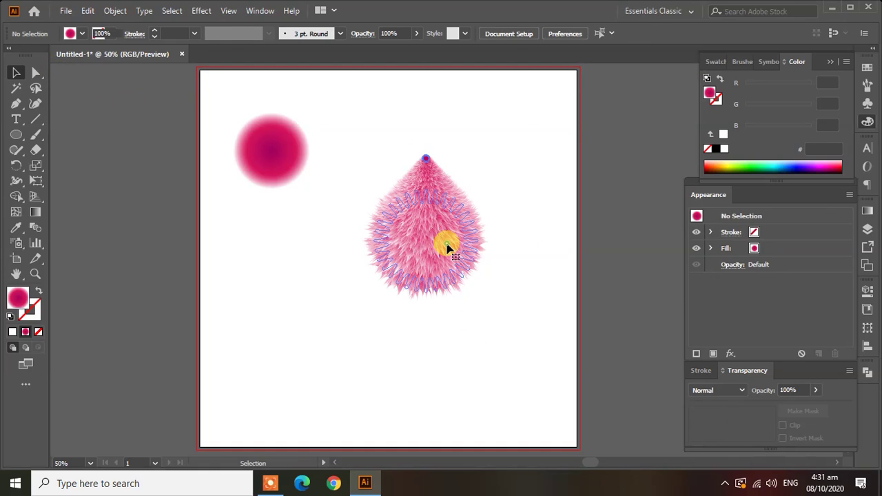
{"action": "left_click_drag", "start_coordinate": [440, 249], "coordinate": [423, 297]}
{"action": "left_click", "coordinate": [528, 279]}
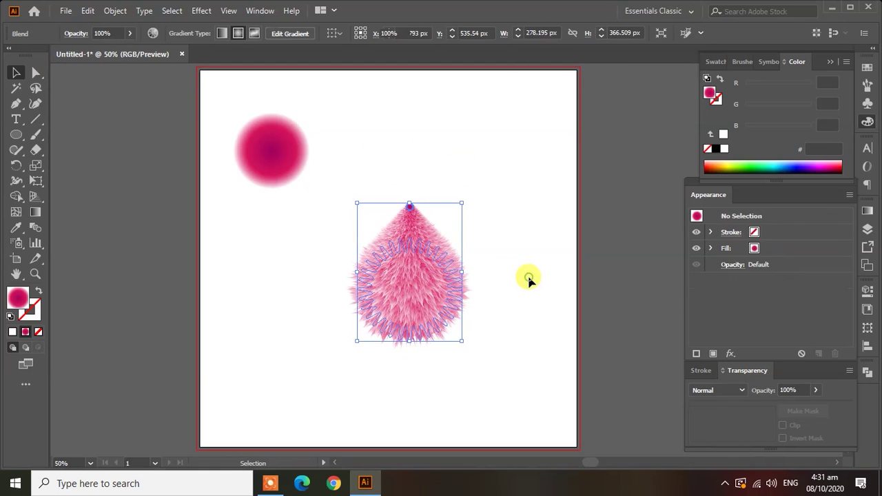
{"action": "left_click", "coordinate": [427, 281]}
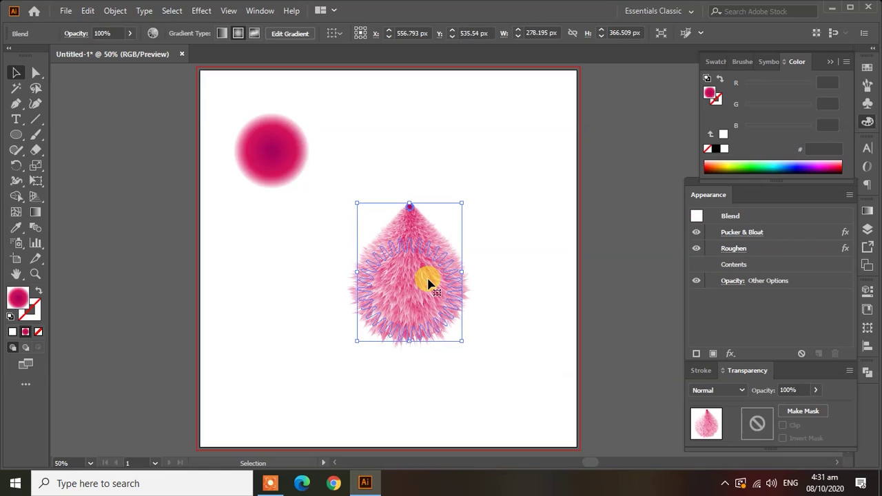
Alt-drag a copy of the teardrop left and space both copies side by side
{"action": "left_click_drag", "start_coordinate": [424, 279], "coordinate": [290, 290], "text": "alt"}
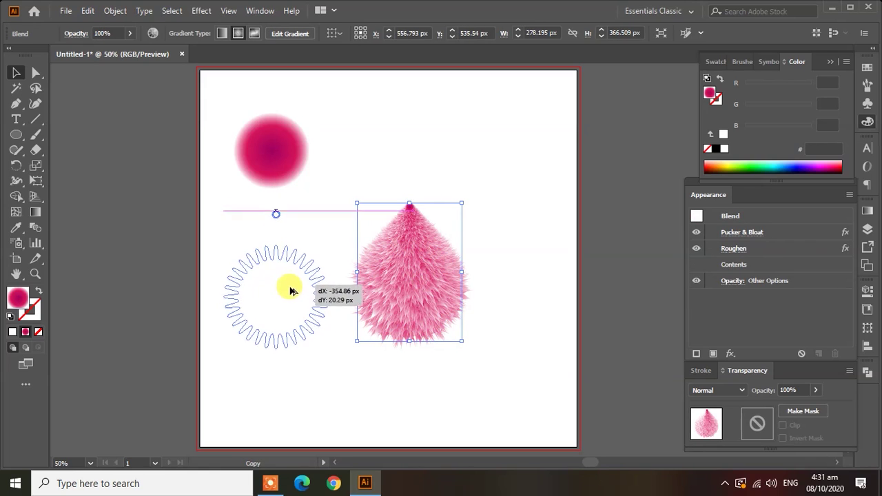
{"action": "left_click_drag", "start_coordinate": [431, 277], "coordinate": [502, 294]}
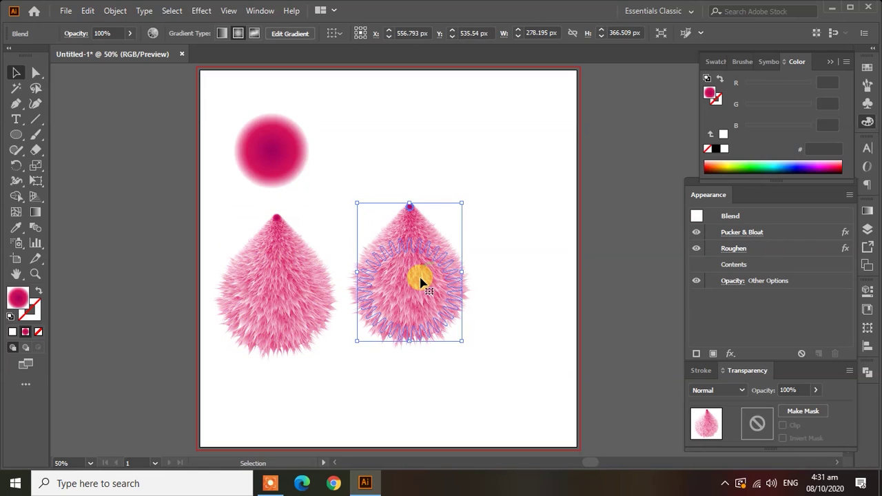
{"action": "left_click_drag", "start_coordinate": [299, 295], "coordinate": [332, 294]}
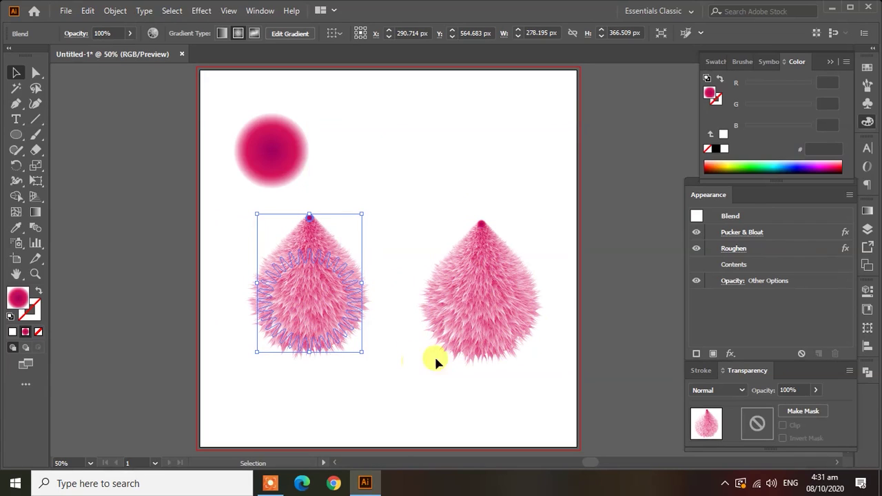
Make the left fur gradient's middle stop light orange and its left stop orange-red
{"action": "left_click", "coordinate": [866, 214]}
{"action": "left_click_drag", "start_coordinate": [796, 324], "coordinate": [785, 324]}
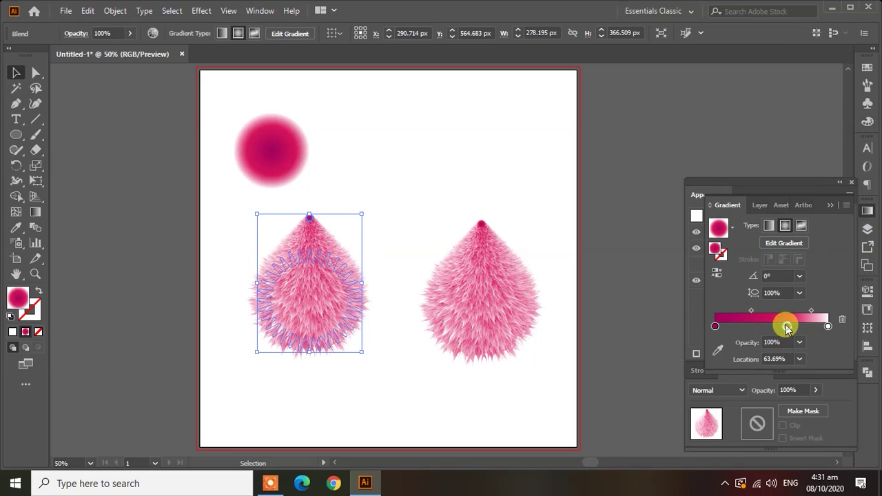
{"action": "double_click", "coordinate": [786, 325]}
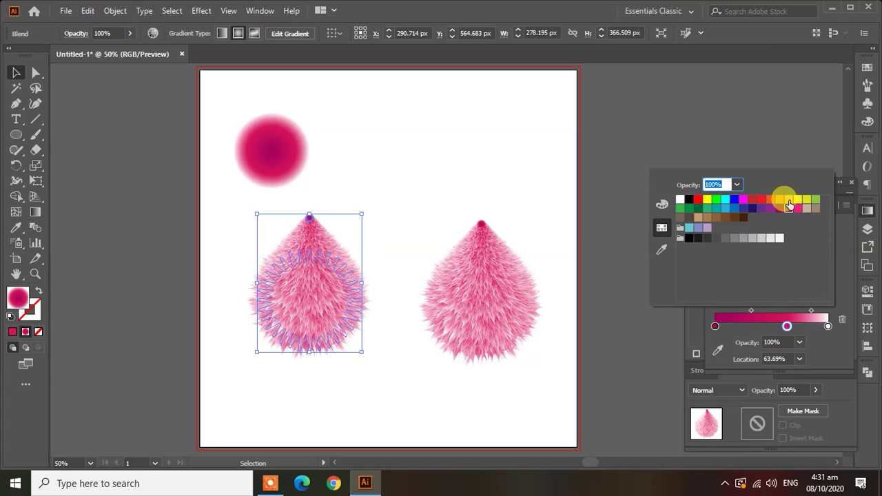
{"action": "left_click", "coordinate": [789, 201]}
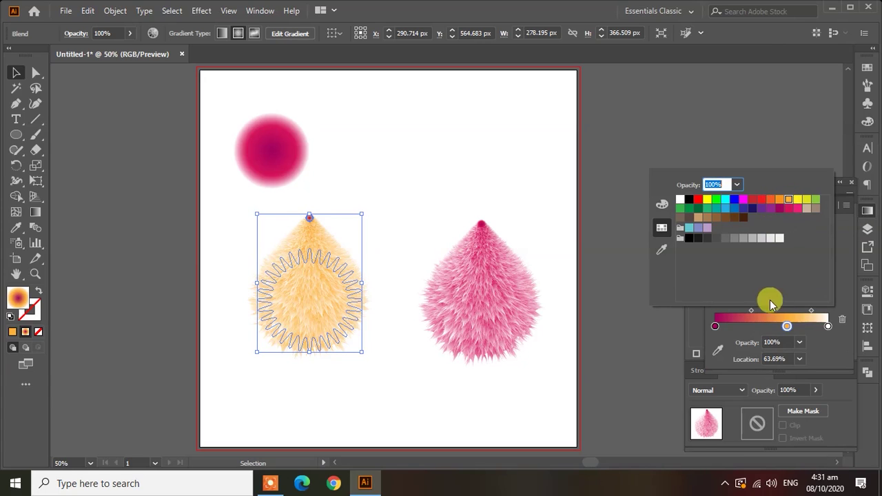
{"action": "left_click", "coordinate": [715, 325]}
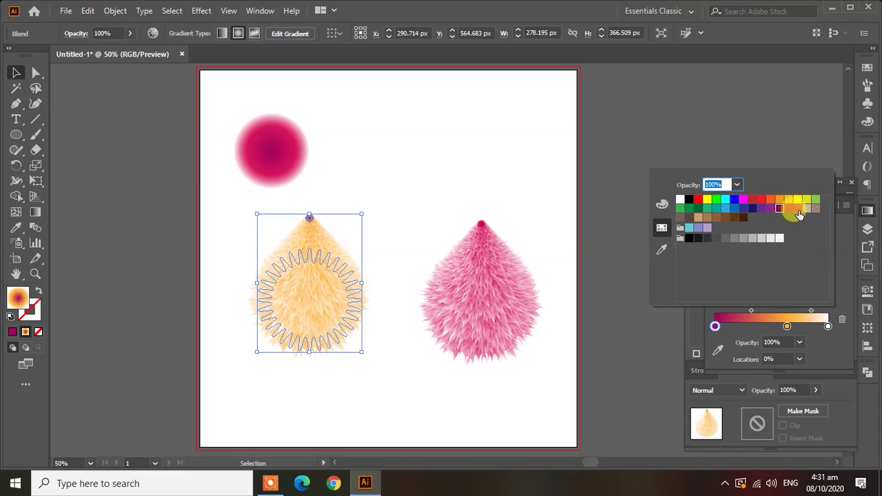
{"action": "left_click", "coordinate": [771, 201]}
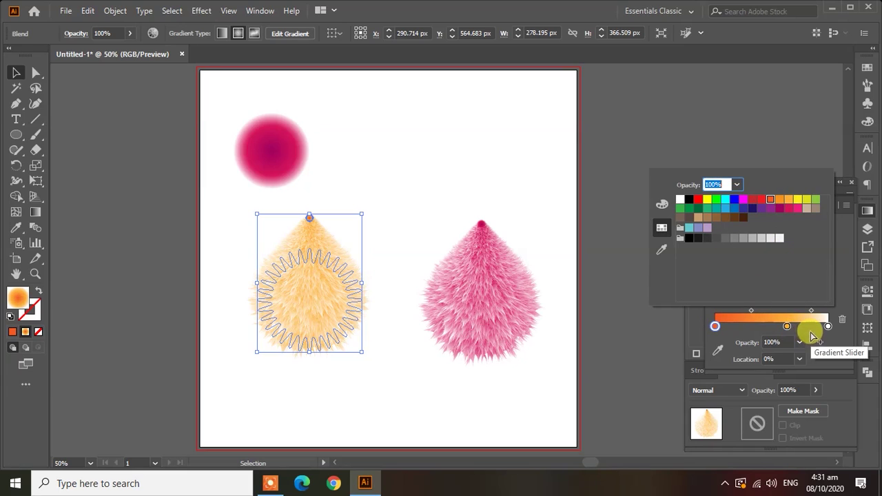
Rework the middle gradient stop, settling on a lighter yellow-orange, then deselect
{"action": "left_click", "coordinate": [788, 327]}
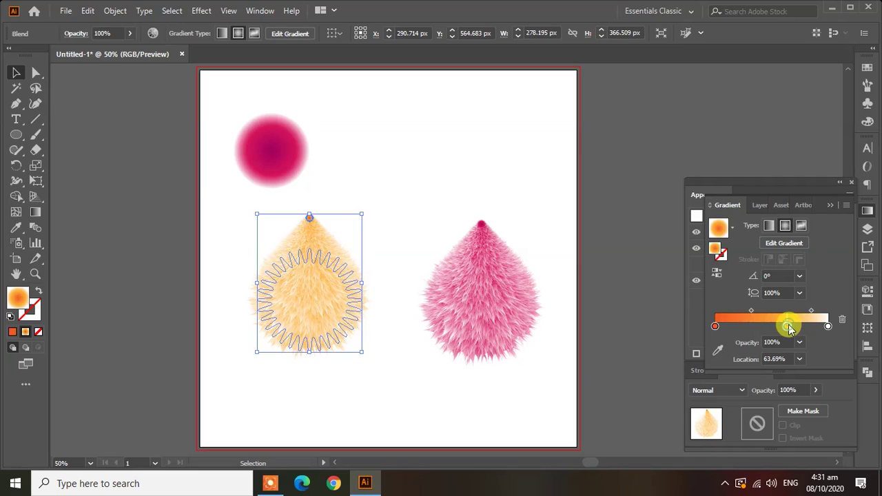
{"action": "double_click", "coordinate": [787, 326]}
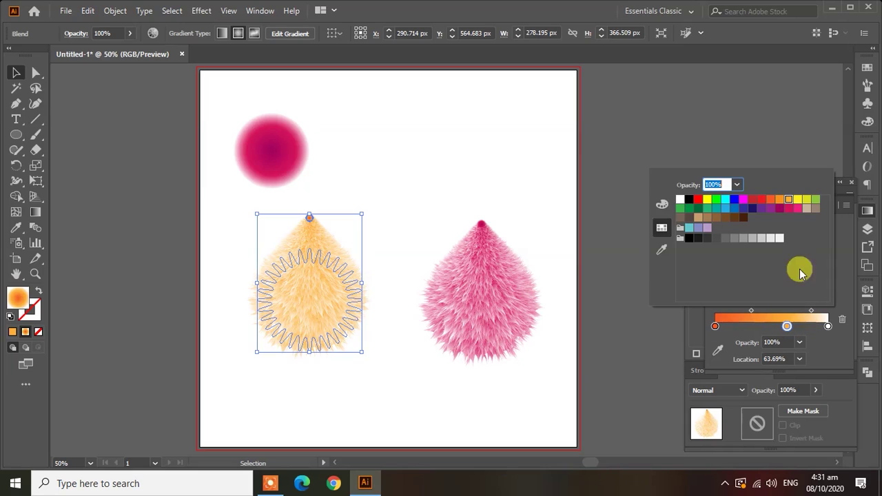
{"action": "left_click", "coordinate": [777, 201]}
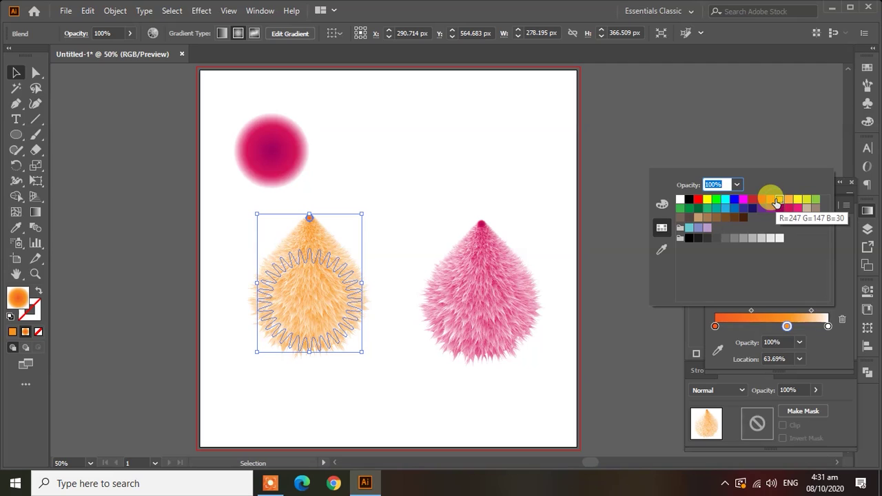
{"action": "left_click", "coordinate": [771, 200]}
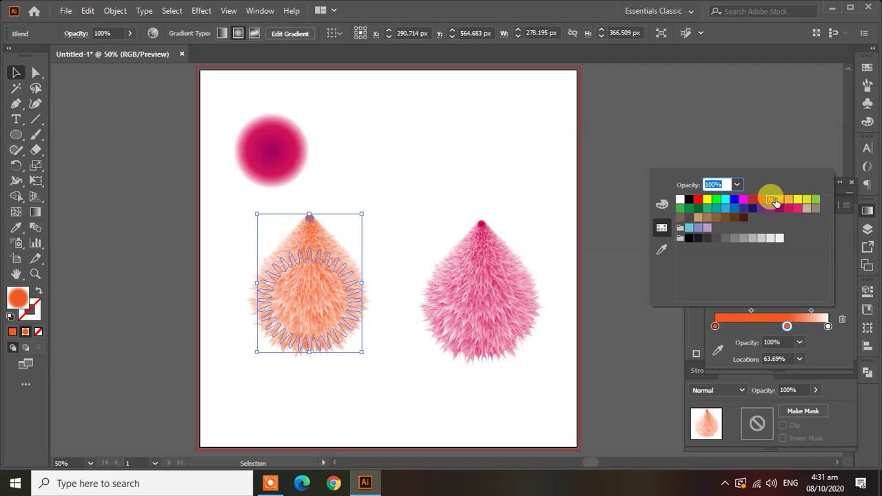
{"action": "left_click", "coordinate": [780, 200]}
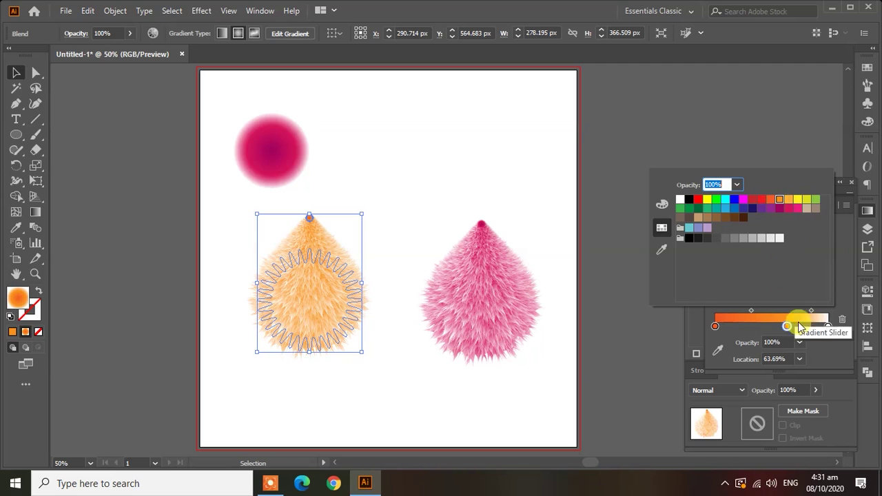
{"action": "left_click", "coordinate": [408, 351]}
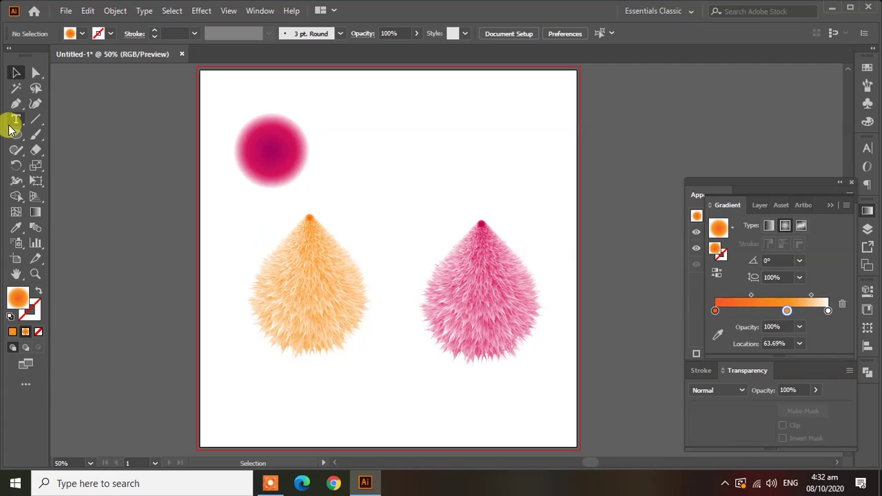
{"action": "left_click", "coordinate": [12, 136]}
Draw a small oval above the creatures with a reversed light grey-to-white radial gradient
{"action": "mouse_move", "coordinate": [411, 106]}
{"action": "left_mouse_down"}
{"action": "mouse_move", "coordinate": [435, 169]}
{"action": "mouse_move", "coordinate": [446, 161]}
{"action": "mouse_move", "coordinate": [441, 152]}
{"action": "left_mouse_up"}
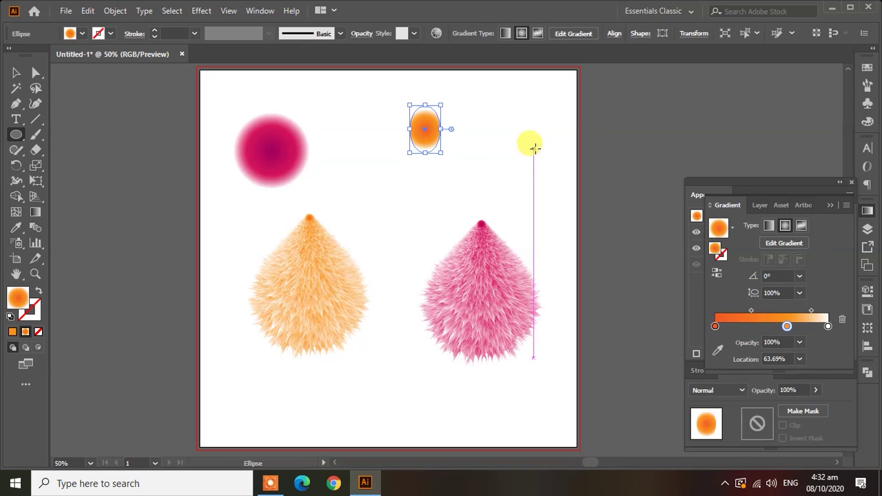
{"action": "key", "text": "v"}
{"action": "left_click_drag", "start_coordinate": [787, 326], "coordinate": [777, 350]}
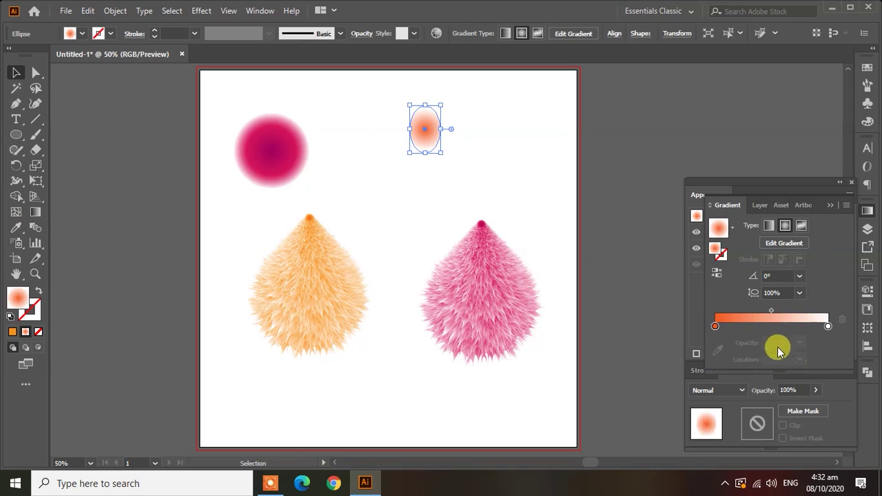
{"action": "double_click", "coordinate": [714, 327]}
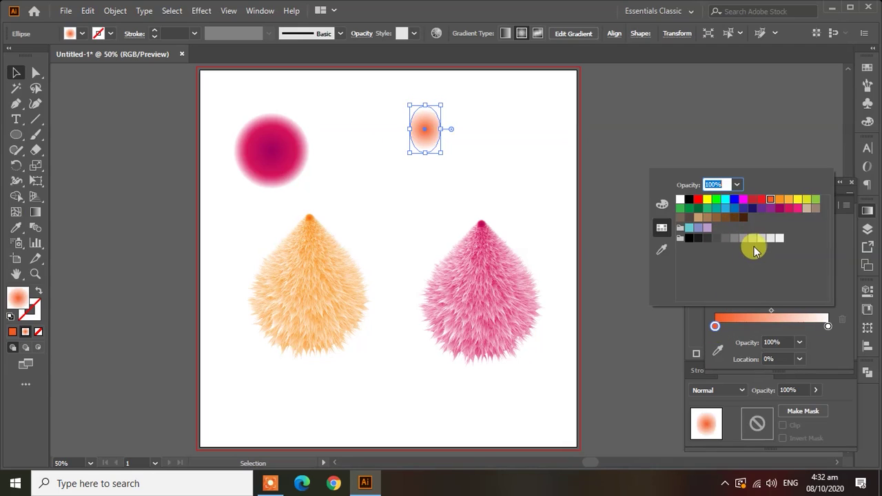
{"action": "left_click", "coordinate": [760, 238]}
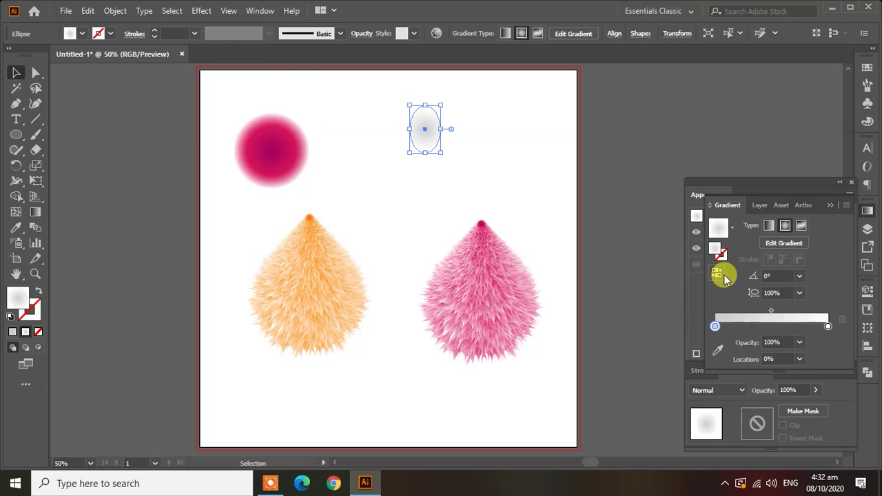
{"action": "left_click", "coordinate": [720, 274]}
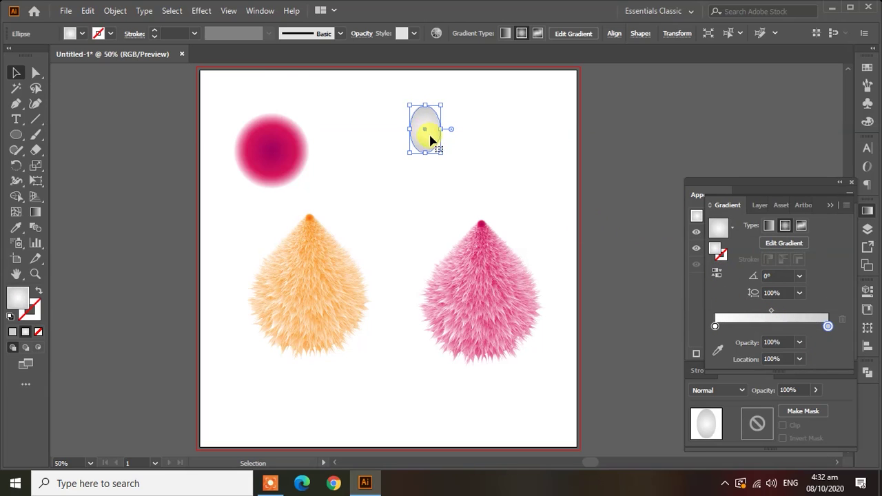
Add and reposition gradient stops and the midpoint to widen the oval's white centre
{"action": "scroll", "coordinate": [430, 140], "scroll_direction": "up", "scroll_amount": 3}
{"action": "mouse_move", "coordinate": [715, 326]}
{"action": "left_mouse_down"}
{"action": "mouse_move", "coordinate": [769, 331]}
{"action": "mouse_move", "coordinate": [805, 314]}
{"action": "left_mouse_up"}
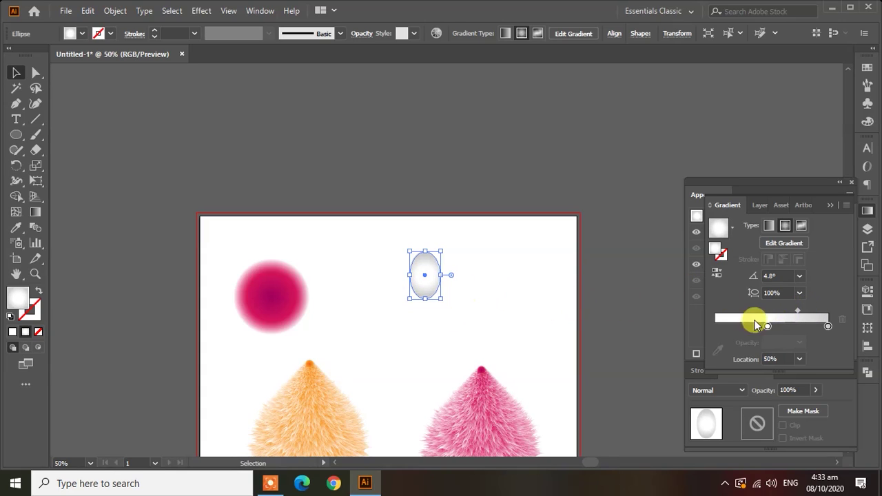
{"action": "left_click_drag", "start_coordinate": [768, 325], "coordinate": [758, 326]}
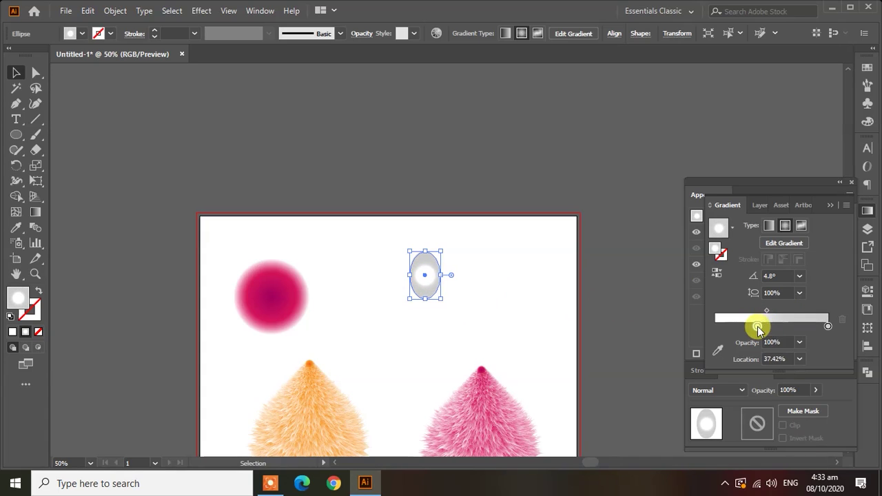
{"action": "left_click_drag", "start_coordinate": [764, 326], "coordinate": [780, 355]}
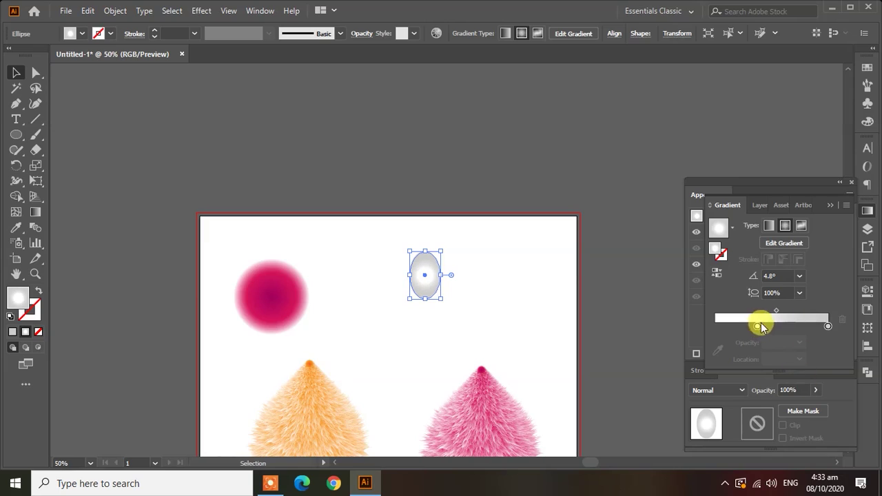
{"action": "left_click", "coordinate": [800, 311]}
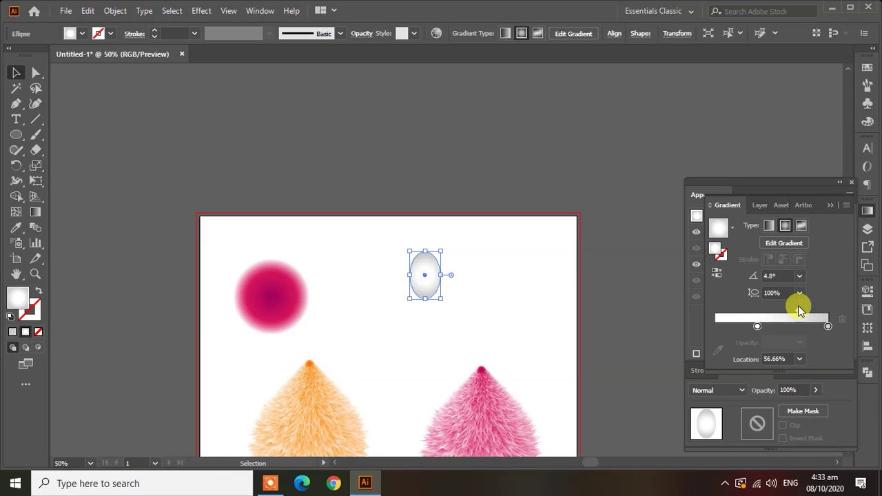
Alt-drag a copy of the oval to its right, overlapping the original
{"action": "left_click", "coordinate": [622, 298]}
{"action": "left_click", "coordinate": [421, 279]}
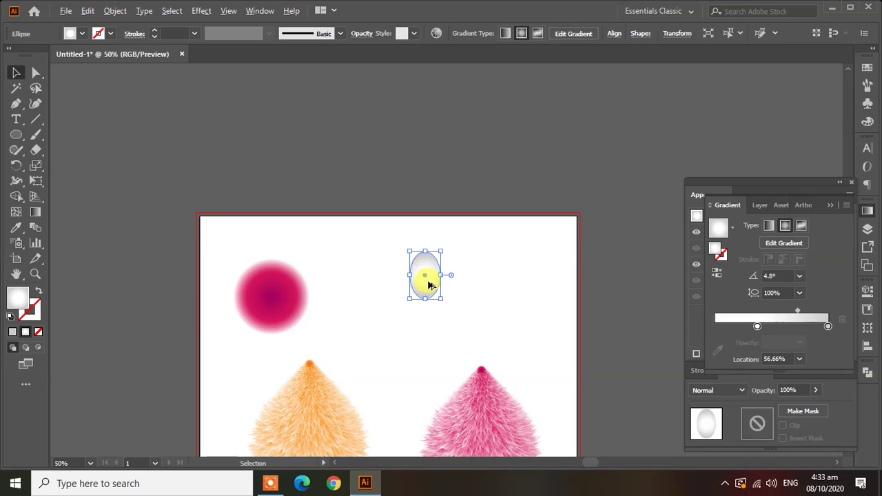
{"action": "left_click_drag", "start_coordinate": [439, 301], "coordinate": [432, 288]}
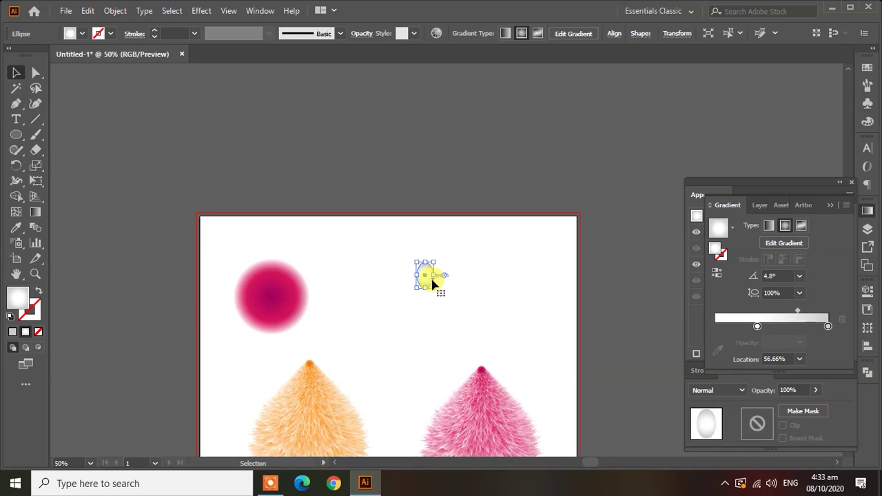
{"action": "key", "text": "ctrl+z"}
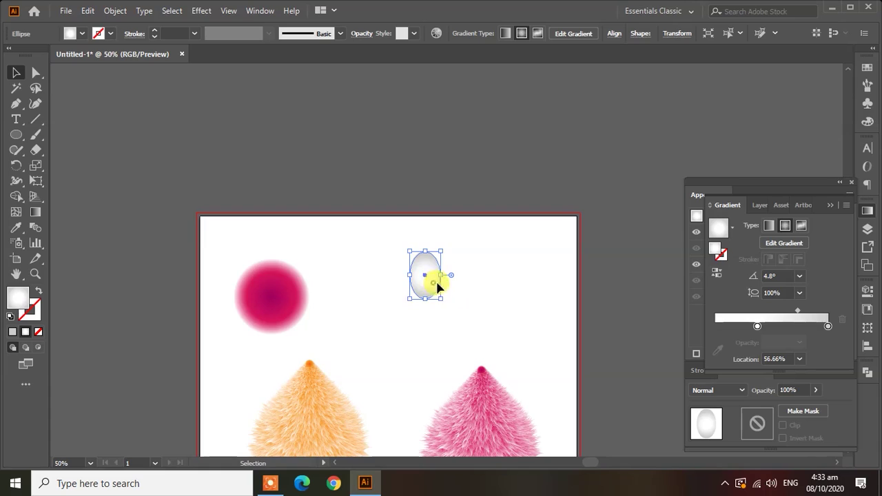
{"action": "mouse_move", "coordinate": [438, 286]}
{"action": "left_mouse_down"}
{"action": "mouse_move", "coordinate": [469, 293]}
{"action": "mouse_move", "coordinate": [429, 279]}
{"action": "mouse_move", "coordinate": [480, 277]}
{"action": "left_mouse_up"}
Zoom in, enlarge the inner oval and nudge it slightly left inside the eye
{"action": "key", "text": "ctrl+equal"}
{"action": "key", "text": "ctrl+equal"}
{"action": "key", "text": "ctrl+equal"}
{"action": "key", "text": "ctrl+equal"}
{"action": "key", "text": "ctrl+equal"}
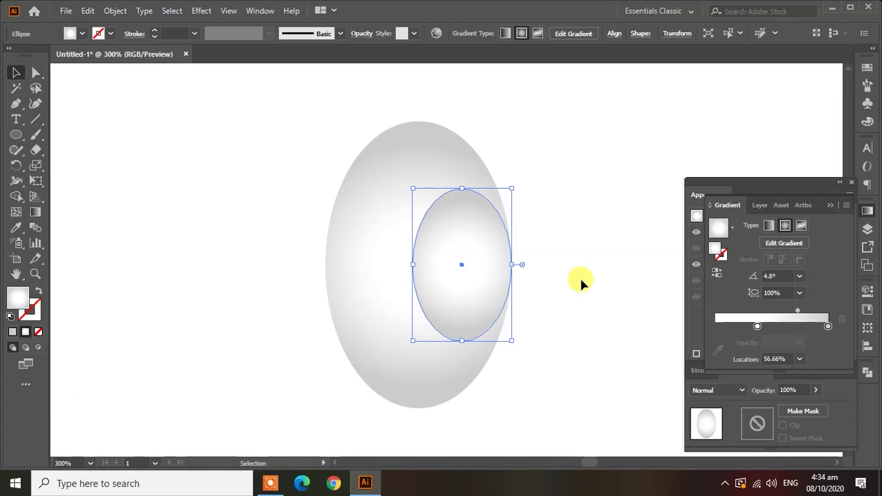
{"action": "left_click", "coordinate": [517, 287]}
{"action": "left_click", "coordinate": [482, 309]}
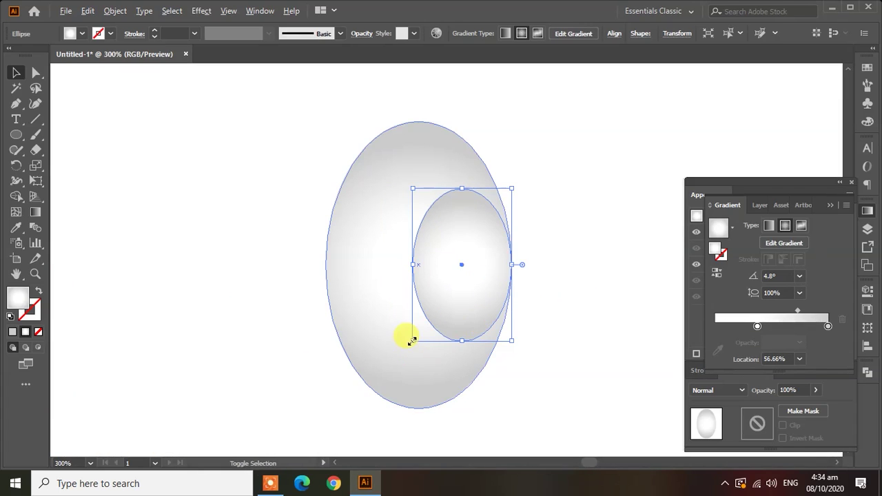
{"action": "left_click_drag", "start_coordinate": [411, 341], "coordinate": [393, 356]}
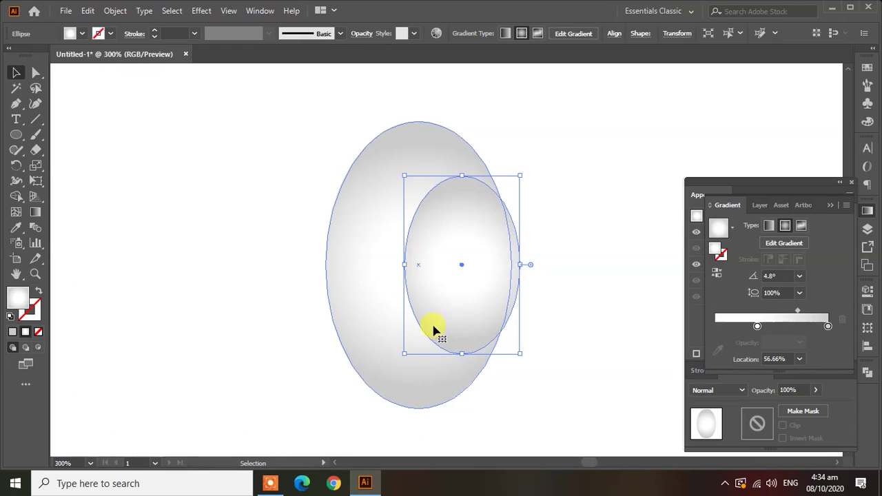
{"action": "left_click_drag", "start_coordinate": [461, 300], "coordinate": [452, 294]}
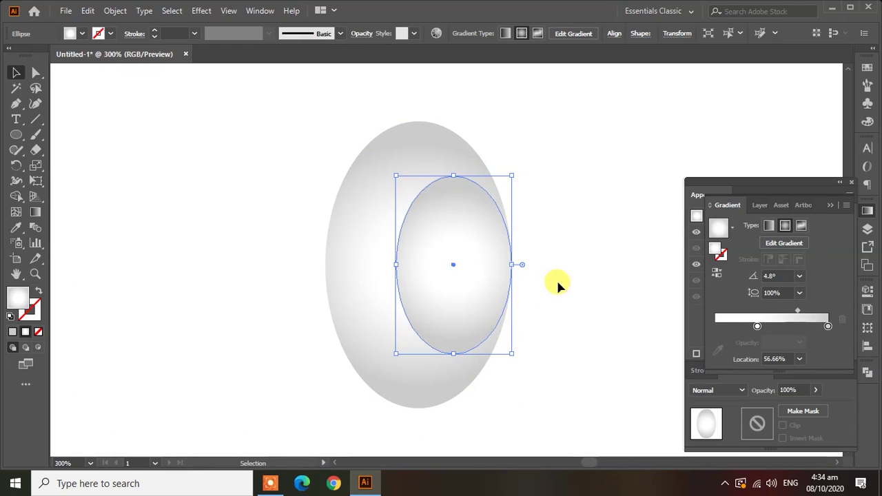
Fill the inner oval solid blue #1681D8 in the Color Picker
{"action": "left_click", "coordinate": [556, 279]}
{"action": "left_click", "coordinate": [473, 314]}
{"action": "double_click", "coordinate": [17, 300]}
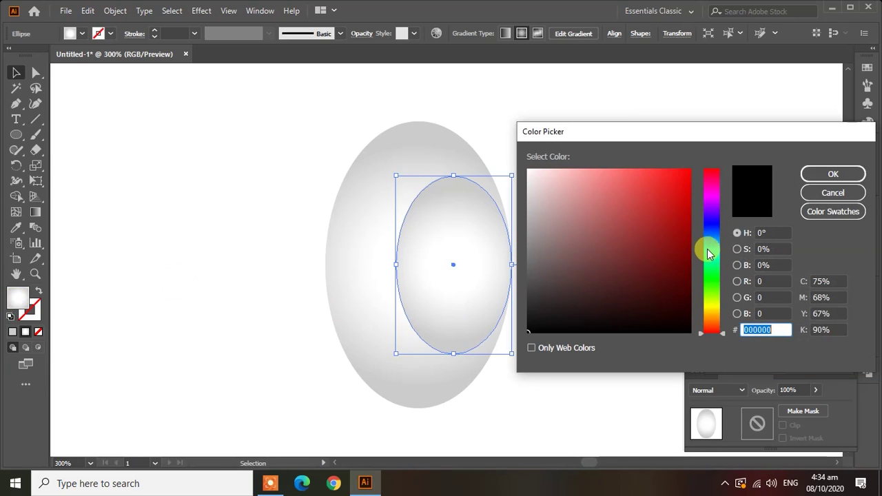
{"action": "left_click", "coordinate": [710, 246]}
{"action": "left_click_drag", "start_coordinate": [678, 208], "coordinate": [681, 243]}
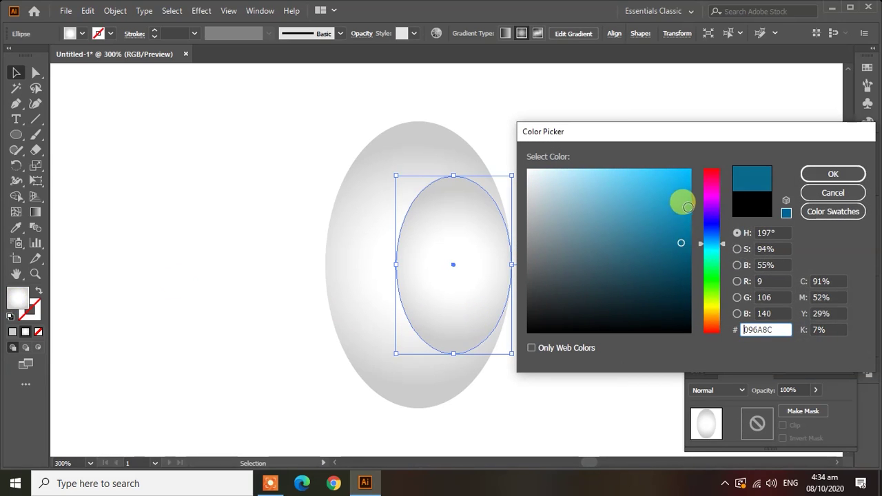
{"action": "left_click", "coordinate": [713, 239]}
{"action": "left_click_drag", "start_coordinate": [665, 195], "coordinate": [675, 194]}
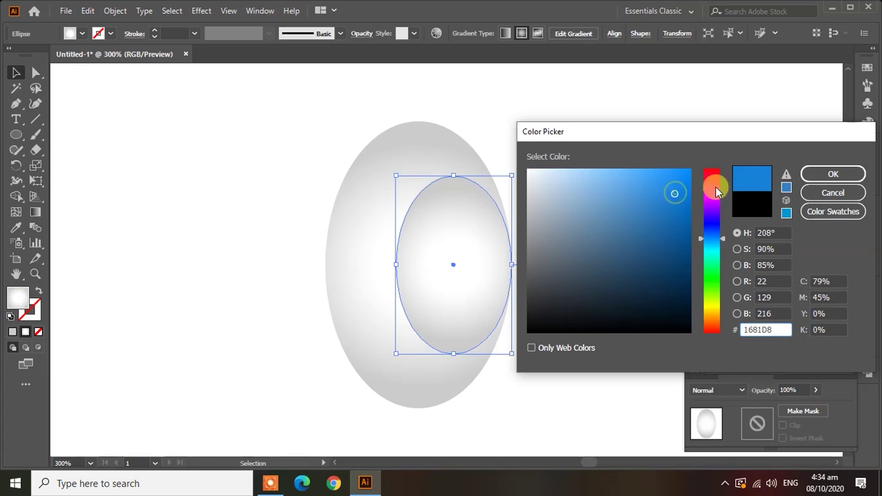
{"action": "left_click", "coordinate": [814, 177]}
{"action": "left_click", "coordinate": [616, 241]}
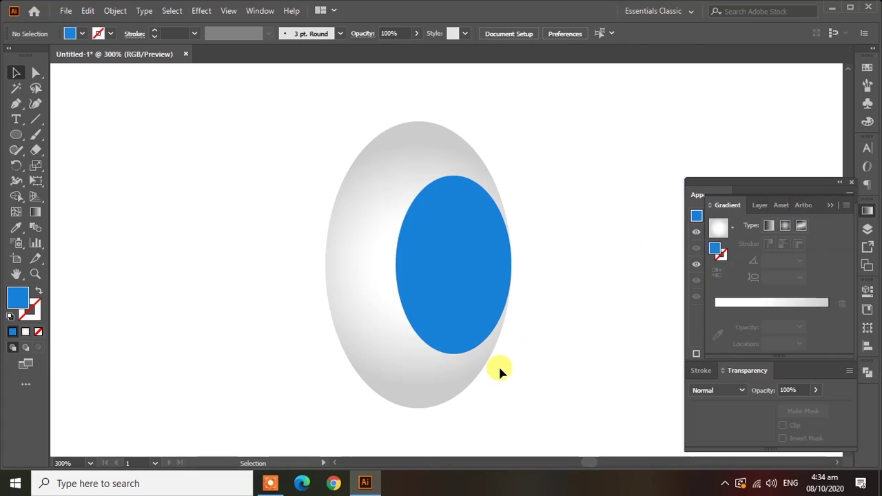
{"action": "scroll", "coordinate": [499, 372], "scroll_direction": "down", "scroll_amount": 1}
{"action": "scroll", "coordinate": [500, 370], "scroll_direction": "up", "scroll_amount": 1}
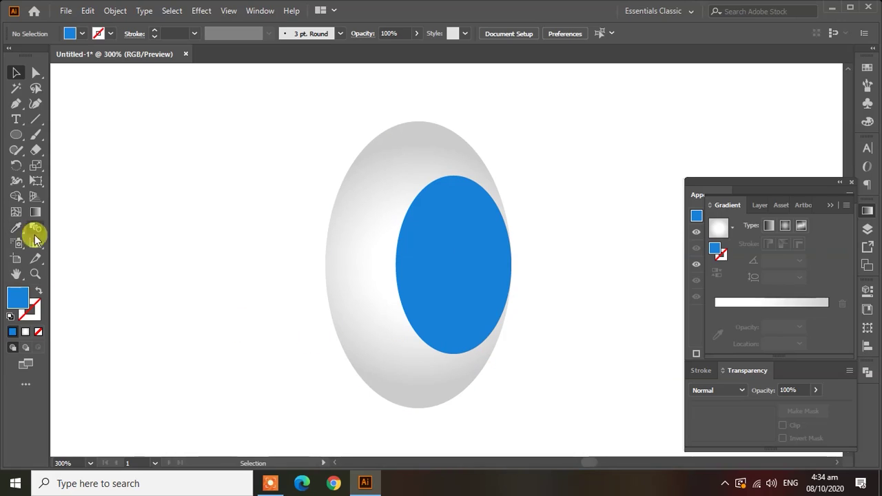
Draw a small circle left of the eye and fill it black
{"action": "left_click", "coordinate": [16, 135]}
{"action": "mouse_move", "coordinate": [173, 248]}
{"action": "left_mouse_down"}
{"action": "mouse_move", "coordinate": [273, 359]}
{"action": "mouse_move", "coordinate": [211, 273]}
{"action": "left_mouse_up"}
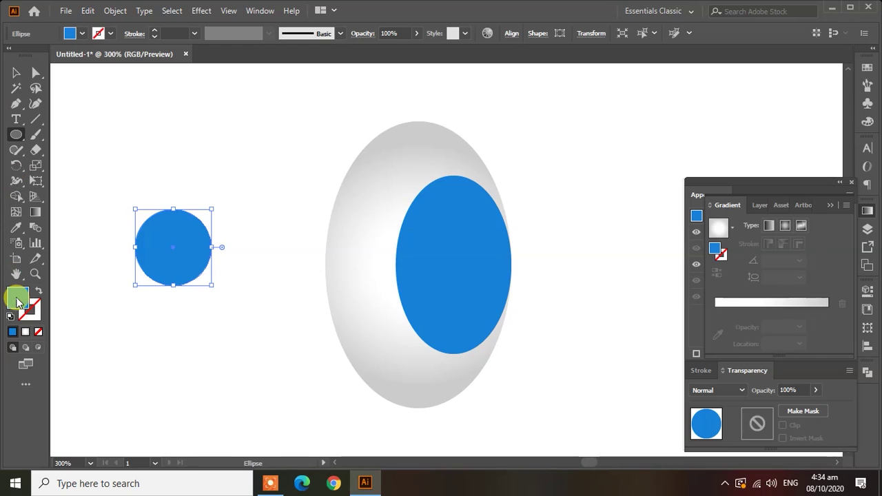
{"action": "double_click", "coordinate": [19, 298]}
{"action": "left_click", "coordinate": [528, 315]}
{"action": "left_click", "coordinate": [820, 173]}
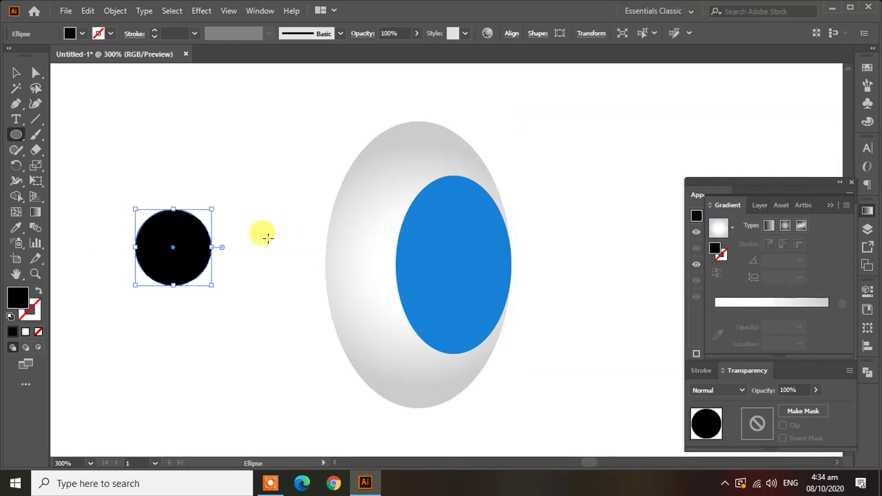
Position and resize the black circle on the iris as the pupil
{"action": "left_click", "coordinate": [16, 72]}
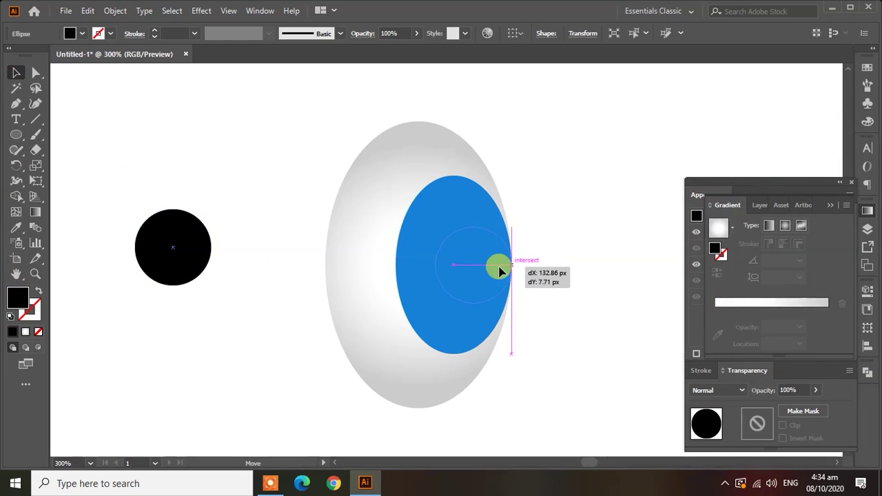
{"action": "mouse_move", "coordinate": [428, 262]}
{"action": "left_mouse_down"}
{"action": "mouse_move", "coordinate": [510, 267]}
{"action": "mouse_move", "coordinate": [500, 271]}
{"action": "left_mouse_up"}
{"action": "left_click", "coordinate": [601, 236]}
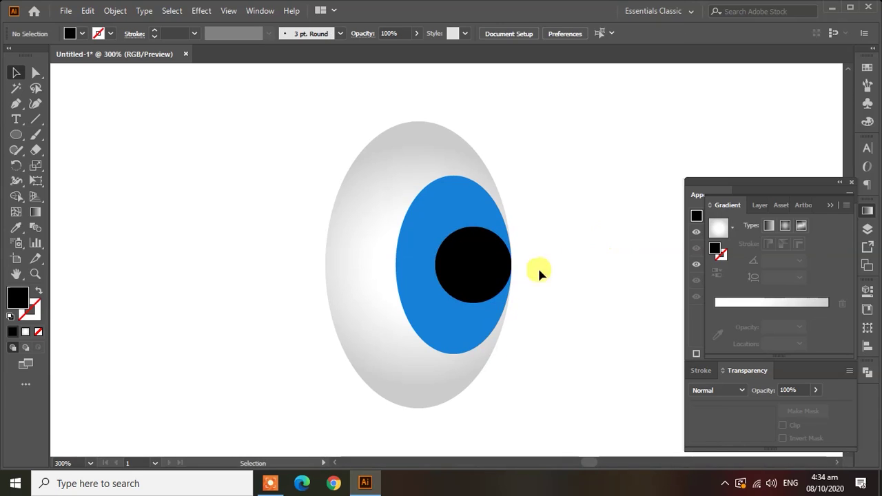
{"action": "left_click", "coordinate": [487, 267]}
{"action": "left_click_drag", "start_coordinate": [432, 301], "coordinate": [428, 306]}
{"action": "left_click_drag", "start_coordinate": [483, 269], "coordinate": [479, 275]}
{"action": "left_click", "coordinate": [599, 256]}
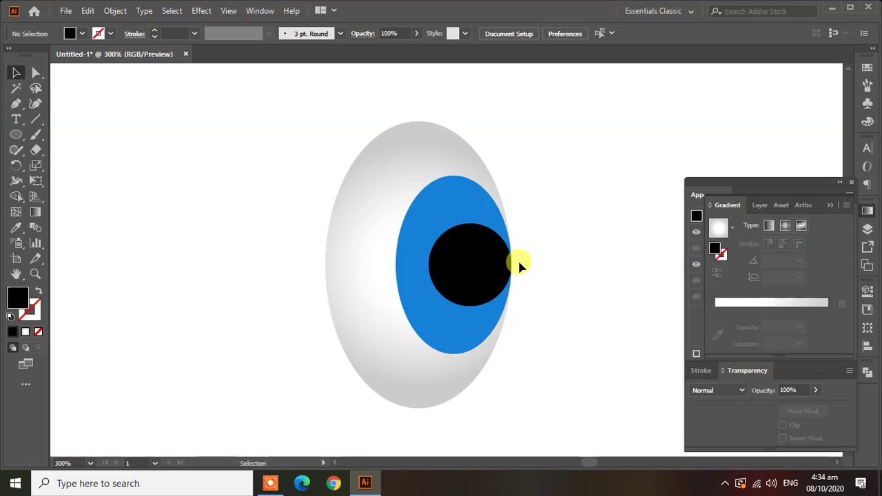
{"action": "left_click_drag", "start_coordinate": [481, 275], "coordinate": [269, 257]}
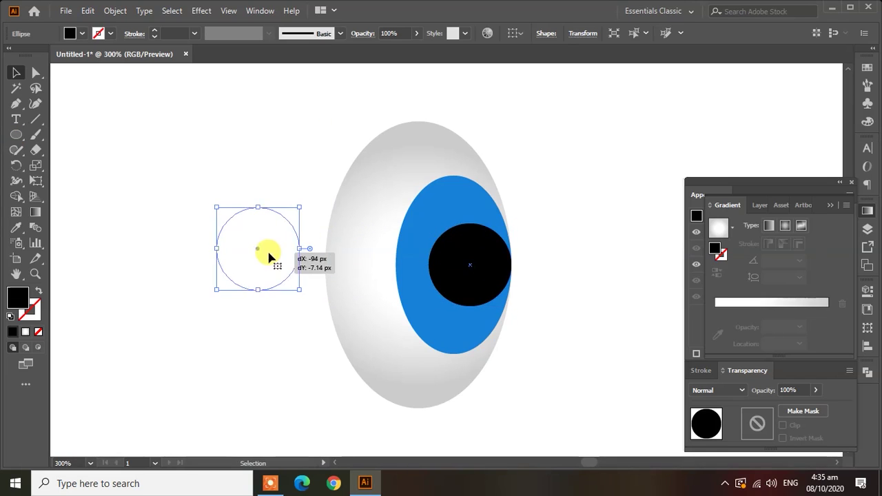
Undo the pupil move, then duplicate it as a tiny circle placed on the pupil
{"action": "key", "text": "ctrl+z"}
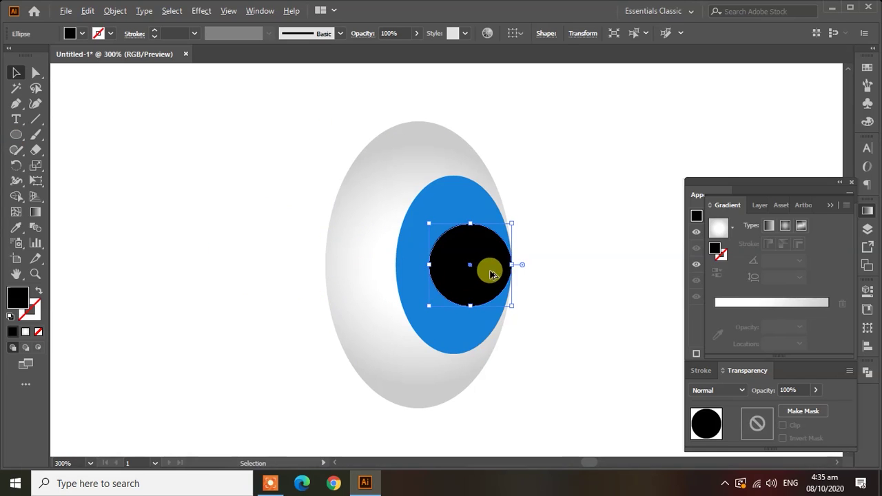
{"action": "left_click_drag", "start_coordinate": [489, 270], "coordinate": [266, 257]}
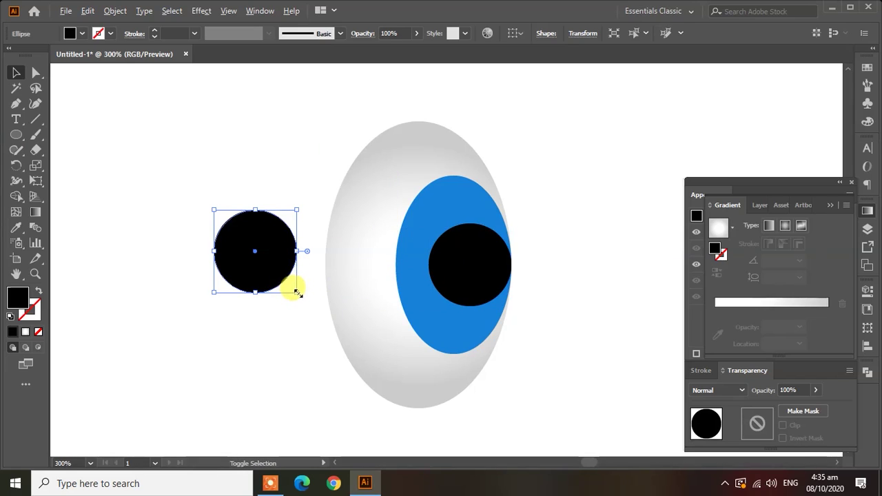
{"action": "left_click_drag", "start_coordinate": [297, 292], "coordinate": [264, 257]}
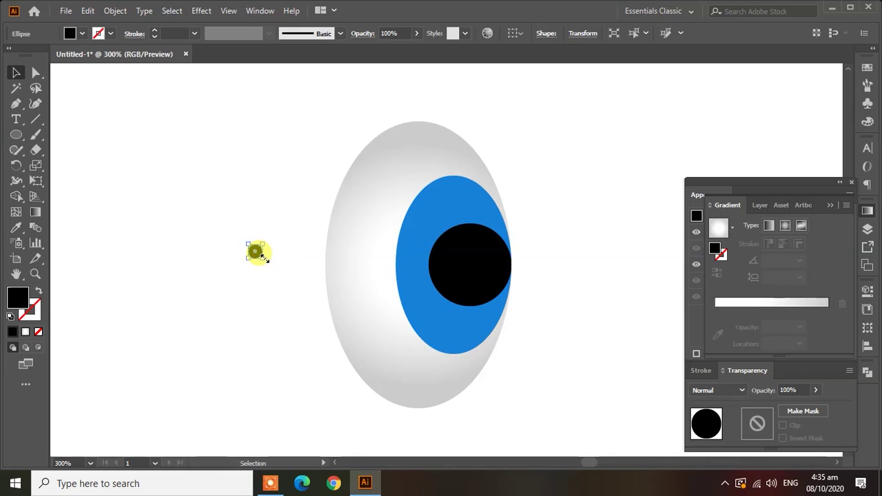
{"action": "left_click_drag", "start_coordinate": [256, 253], "coordinate": [465, 303]}
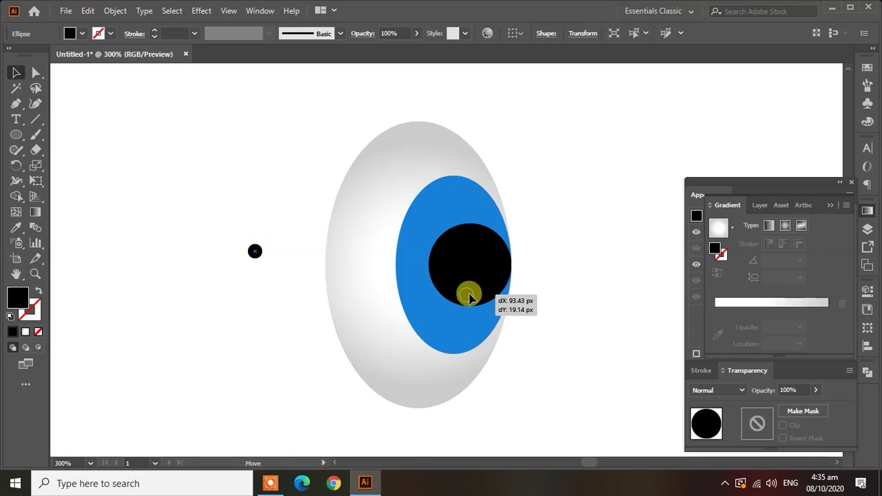
{"action": "mouse_move", "coordinate": [465, 303]}
{"action": "left_mouse_down"}
{"action": "mouse_move", "coordinate": [481, 297]}
{"action": "mouse_move", "coordinate": [267, 266]}
{"action": "mouse_move", "coordinate": [443, 236]}
{"action": "left_mouse_up"}
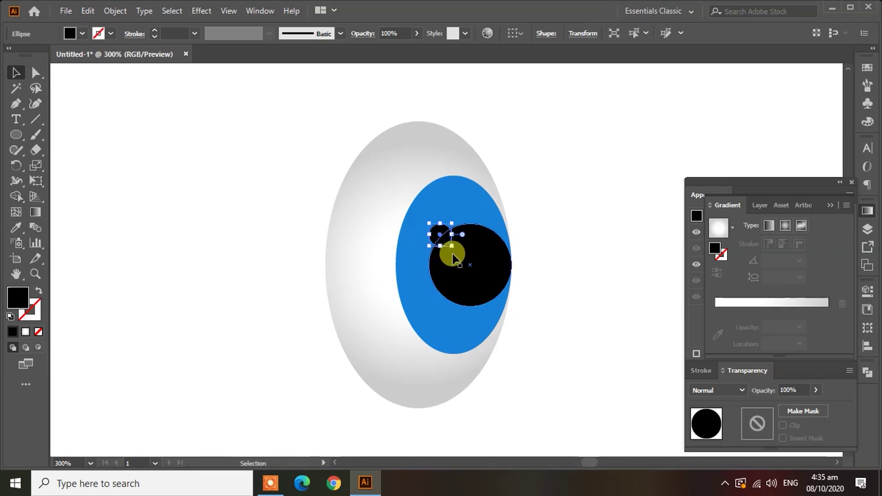
Select both small dots and fill them white
{"action": "double_click", "coordinate": [17, 301]}
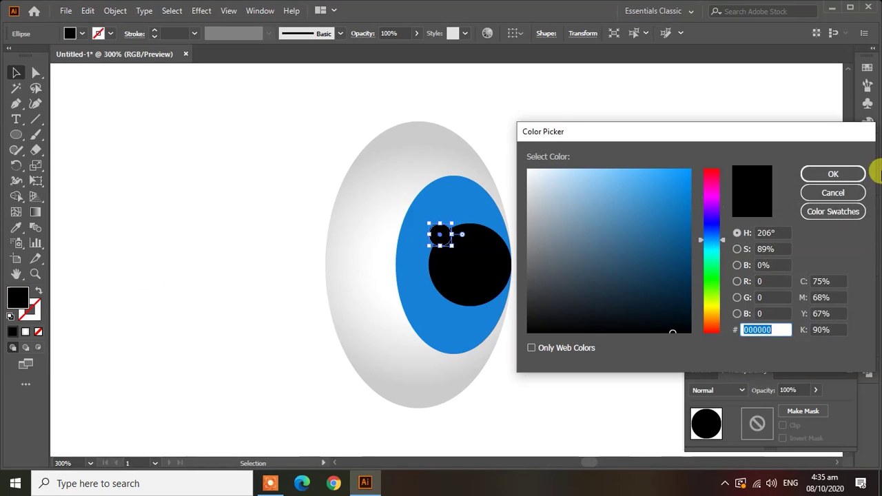
{"action": "left_click", "coordinate": [829, 189]}
{"action": "left_click", "coordinate": [469, 295], "text": "shift"}
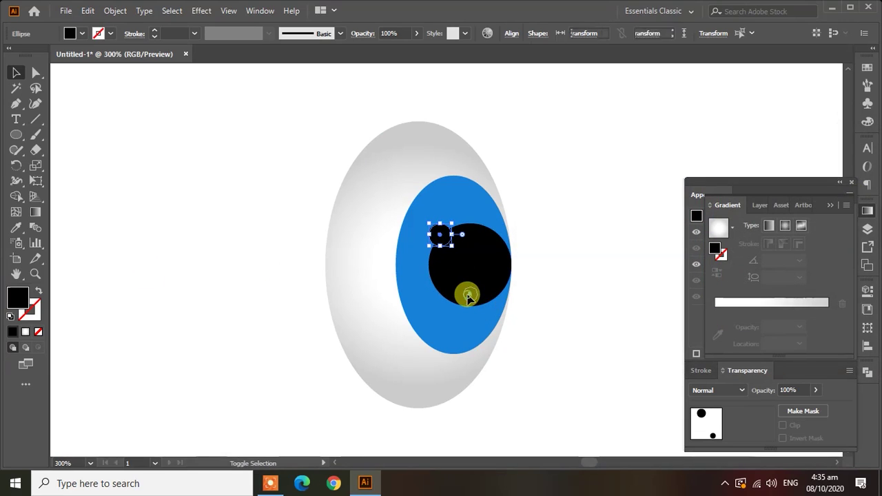
{"action": "double_click", "coordinate": [17, 297]}
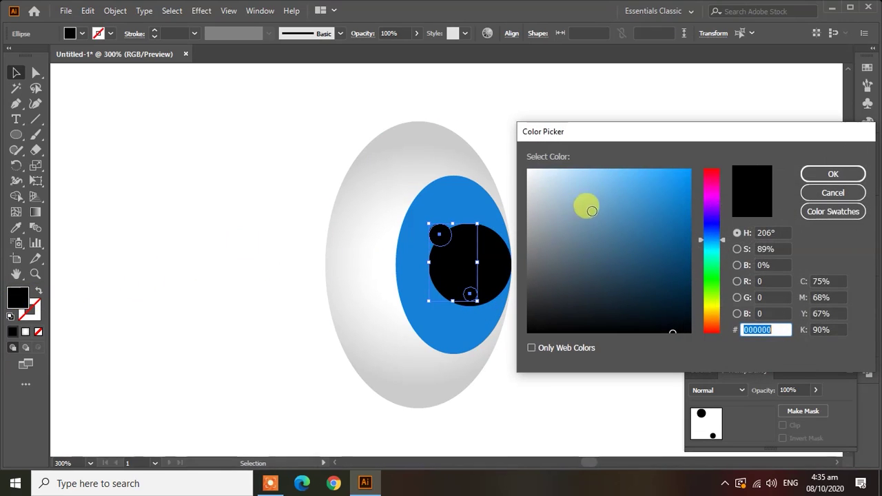
{"action": "left_click_drag", "start_coordinate": [551, 183], "coordinate": [528, 170]}
{"action": "left_click", "coordinate": [832, 174]}
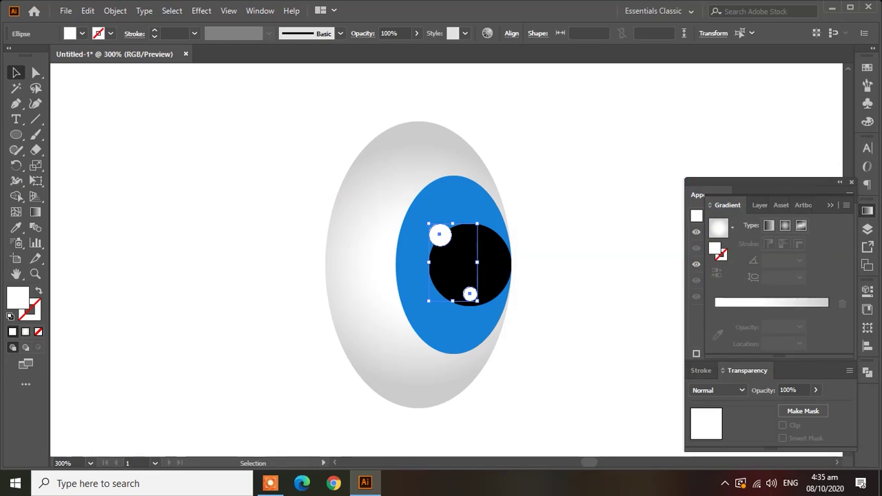
Nudge the lower and upper white highlight dots into place on the pupil
{"action": "left_click", "coordinate": [166, 180]}
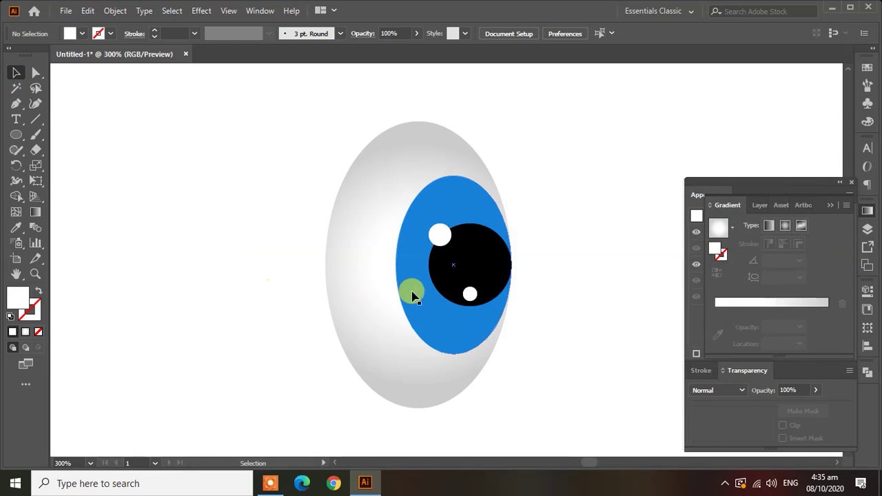
{"action": "left_click_drag", "start_coordinate": [471, 295], "coordinate": [472, 297]}
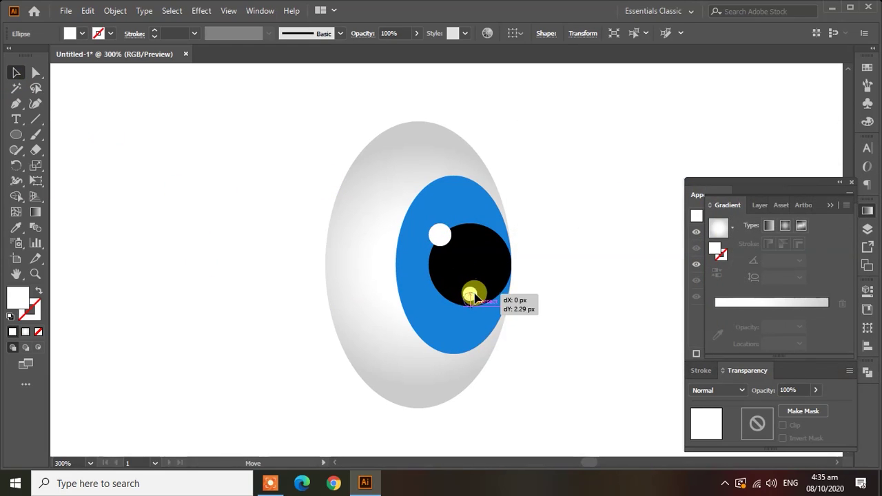
{"action": "left_click", "coordinate": [557, 310]}
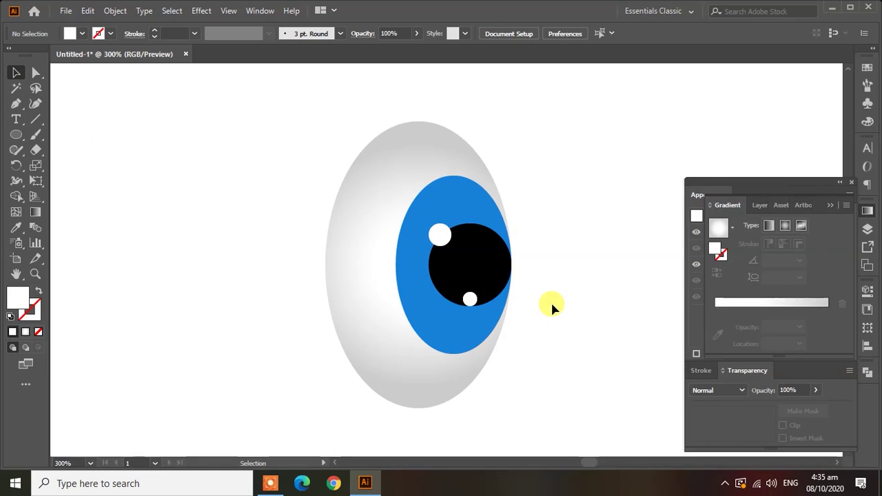
{"action": "left_click_drag", "start_coordinate": [440, 233], "coordinate": [448, 232]}
Marquee-select the eye white, iris, pupil and highlights and group them with Ctrl+G
{"action": "left_click", "coordinate": [616, 246]}
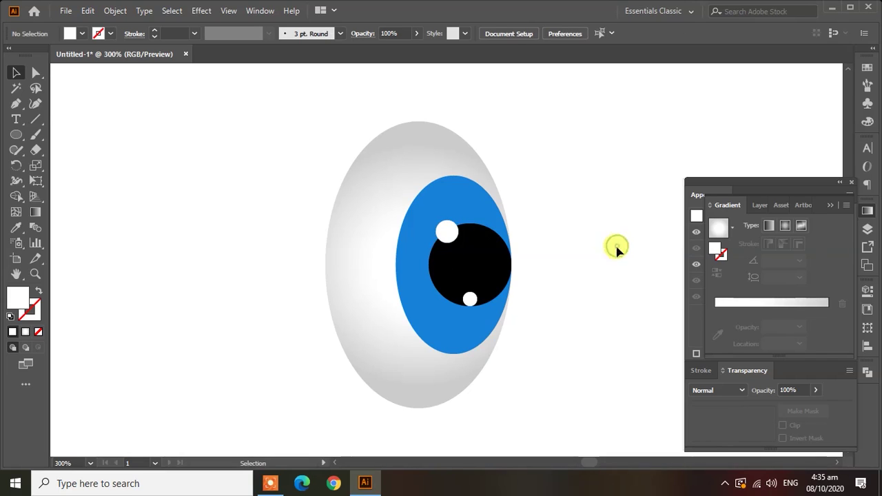
{"action": "key", "text": "ctrl+minus"}
{"action": "key", "text": "ctrl+minus"}
{"action": "scroll", "coordinate": [616, 315], "scroll_direction": "down", "scroll_amount": 1}
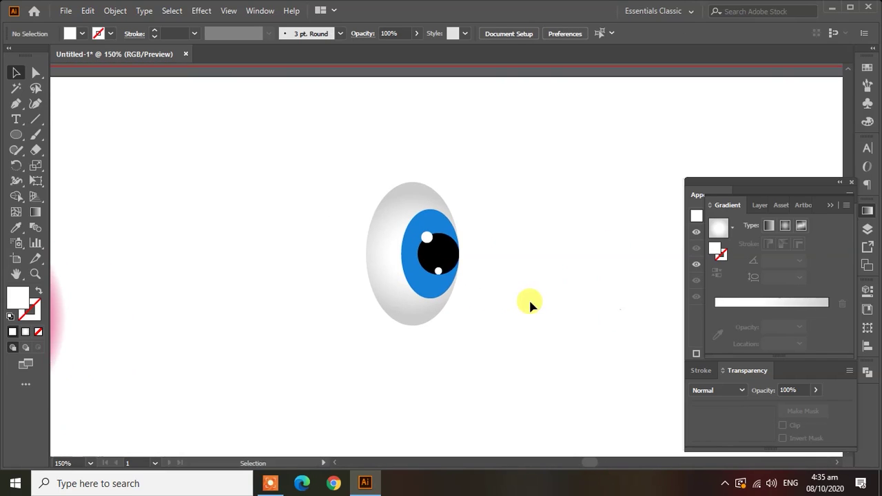
{"action": "left_click_drag", "start_coordinate": [511, 359], "coordinate": [349, 167]}
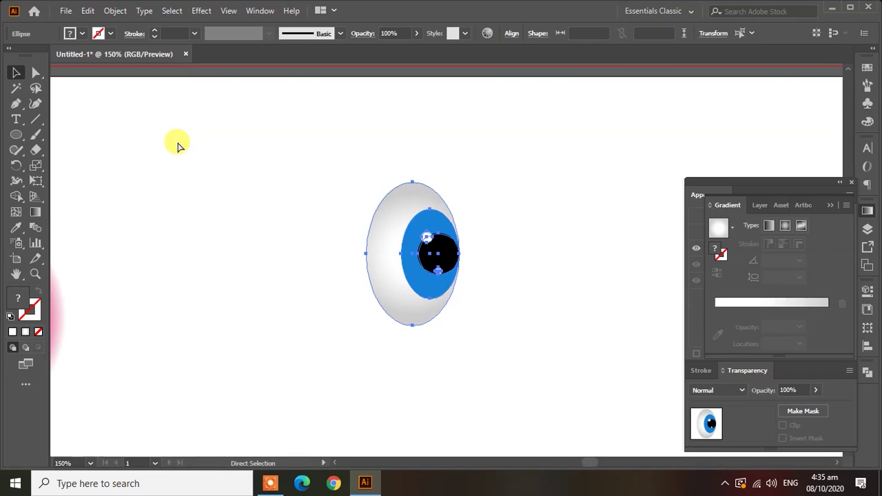
{"action": "key", "text": "ctrl+g"}
Pan and zoom around the artboard, then reselect the whole eye group
{"action": "scroll", "coordinate": [388, 286], "scroll_direction": "down", "scroll_amount": 1, "text": "alt"}
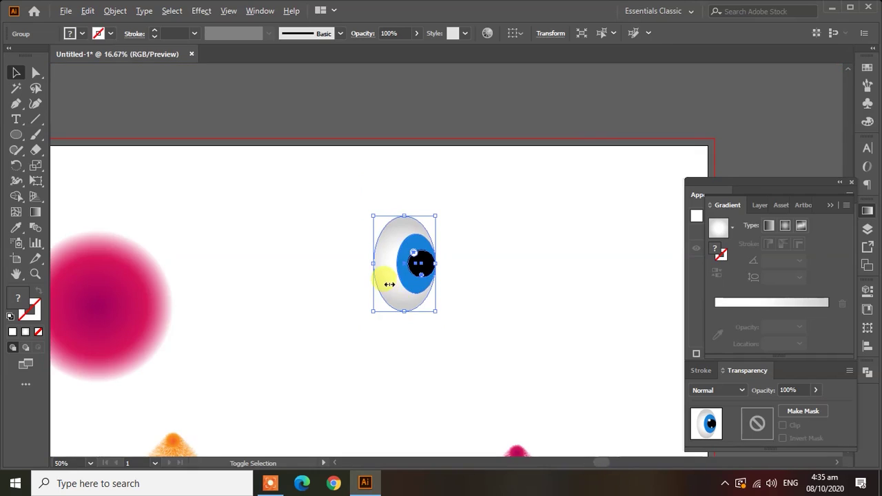
{"action": "scroll", "coordinate": [388, 286], "scroll_direction": "down", "scroll_amount": 5, "text": "alt"}
{"action": "scroll", "coordinate": [414, 319], "scroll_direction": "up", "scroll_amount": 3, "text": "alt"}
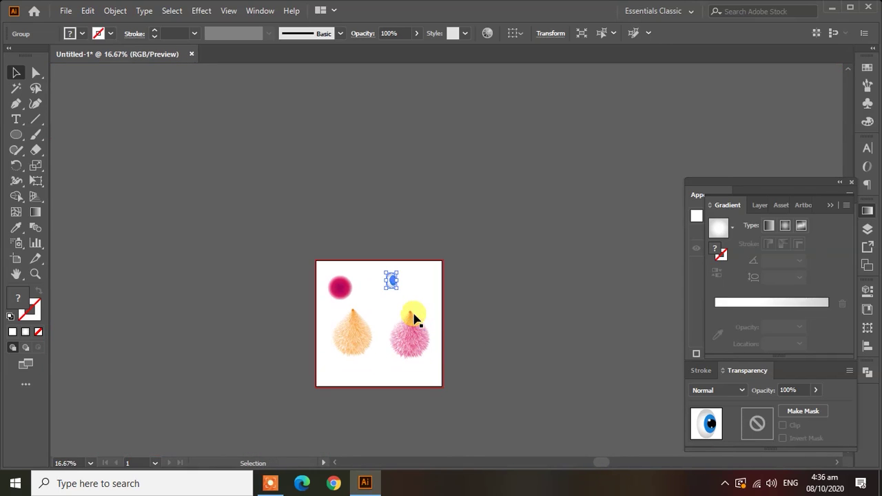
{"action": "scroll", "coordinate": [393, 300], "scroll_direction": "up", "scroll_amount": 1, "text": "alt"}
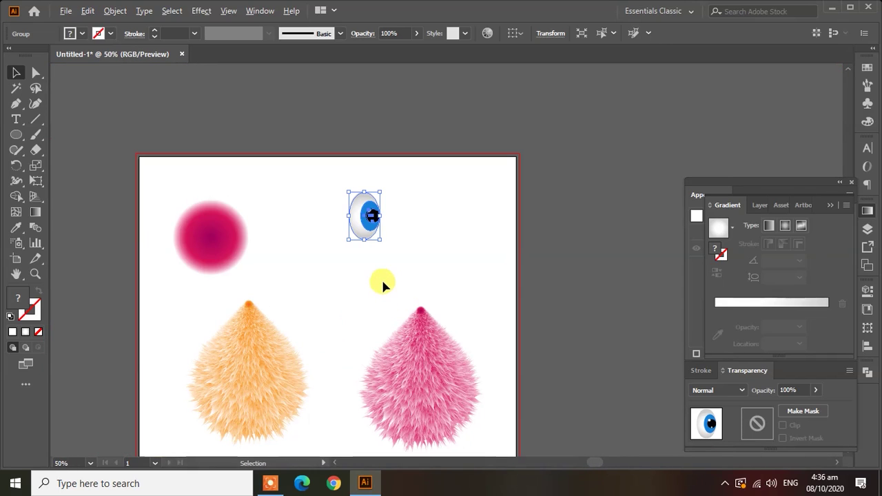
{"action": "scroll", "coordinate": [381, 279], "scroll_direction": "up", "scroll_amount": 1, "text": "alt"}
{"action": "left_click_drag", "start_coordinate": [382, 279], "coordinate": [423, 244]}
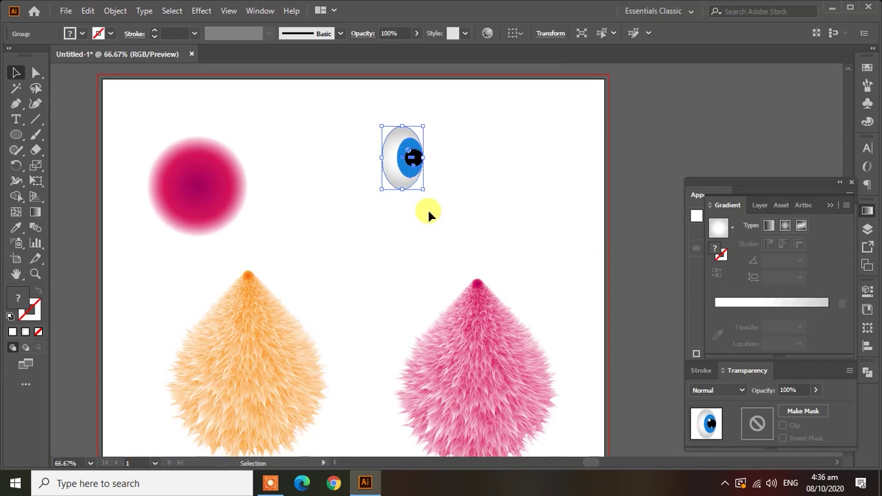
{"action": "left_click", "coordinate": [428, 216]}
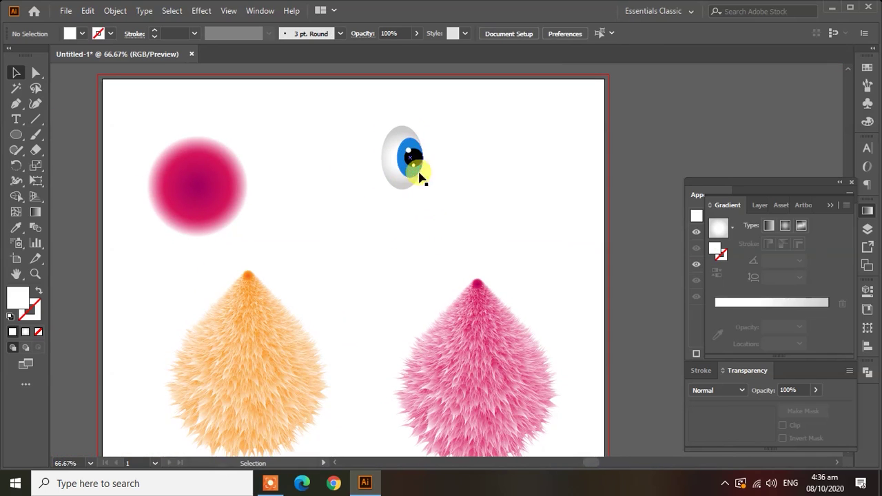
{"action": "scroll", "coordinate": [420, 181], "scroll_direction": "up", "scroll_amount": 3, "text": "alt"}
{"action": "scroll", "coordinate": [488, 232], "scroll_direction": "up", "scroll_amount": 2}
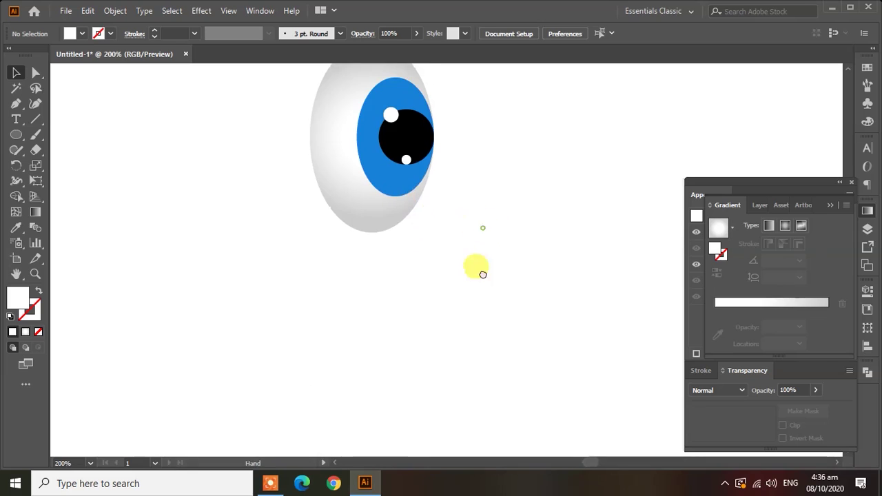
{"action": "left_click_drag", "start_coordinate": [506, 319], "coordinate": [360, 173]}
Ungroup the eye and select the iris, pupil and both highlight dots
{"action": "right_click", "coordinate": [343, 147]}
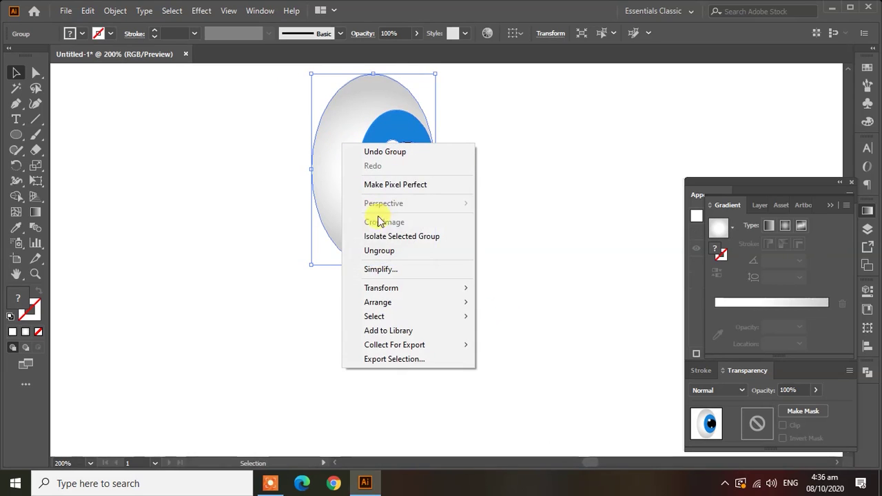
{"action": "left_click", "coordinate": [419, 251]}
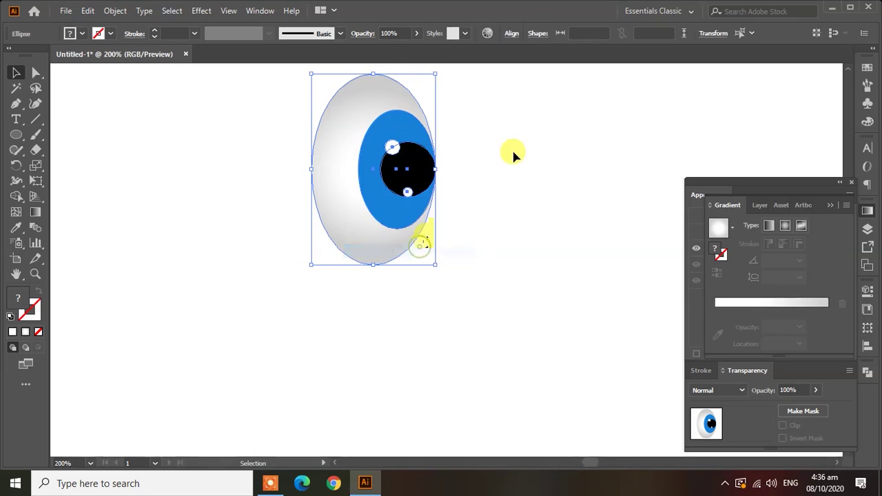
{"action": "left_click", "coordinate": [512, 152]}
{"action": "left_click", "coordinate": [393, 148]}
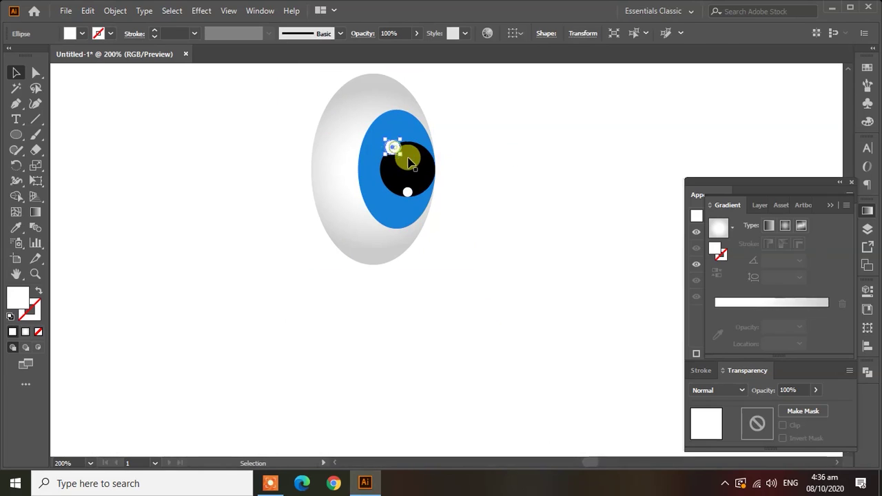
{"action": "left_click", "coordinate": [415, 150], "text": "shift"}
{"action": "left_click", "coordinate": [407, 195], "text": "shift"}
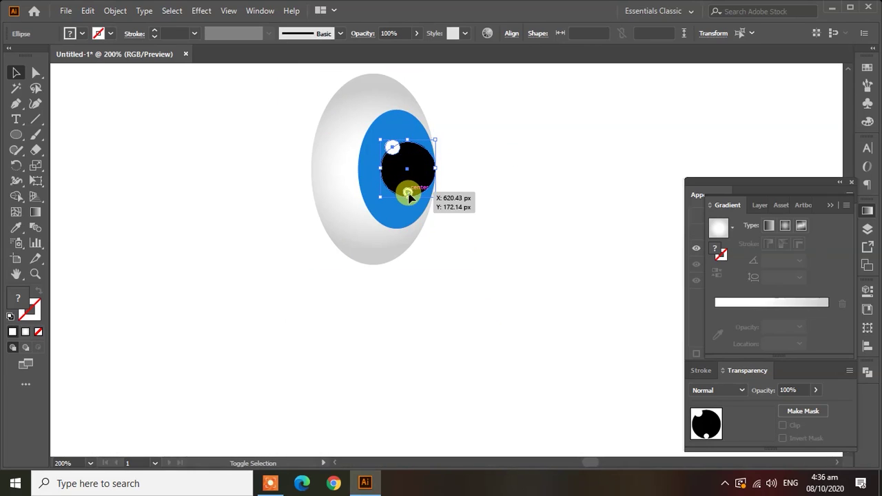
{"action": "left_click", "coordinate": [389, 122], "text": "shift"}
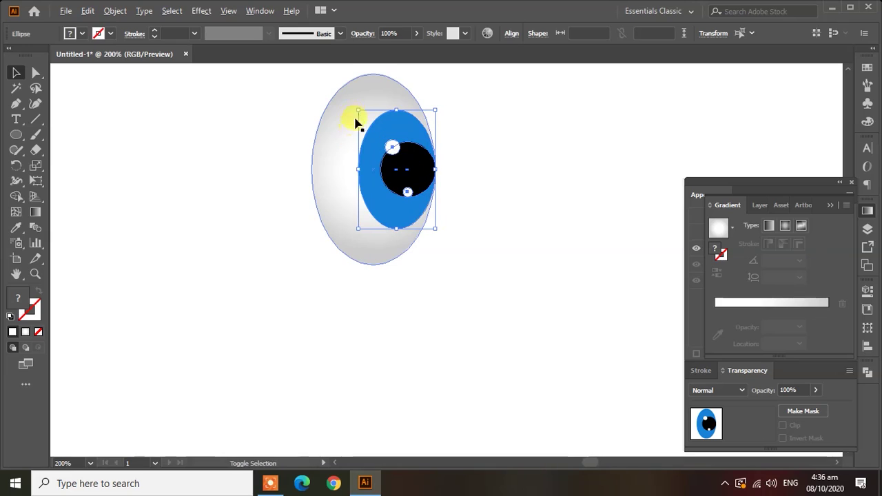
Scale the iris set up to about 60 × 93 px and shift it slightly left
{"action": "left_click_drag", "start_coordinate": [357, 111], "coordinate": [346, 92]}
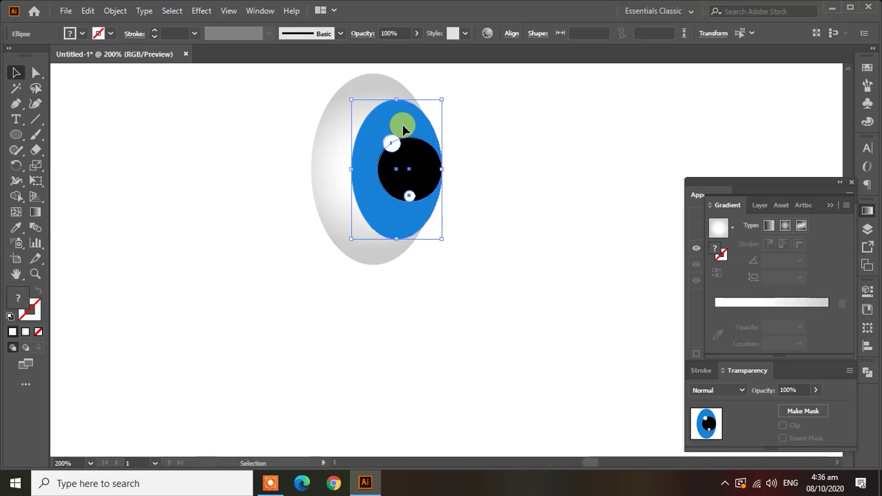
{"action": "left_click_drag", "start_coordinate": [404, 122], "coordinate": [388, 123]}
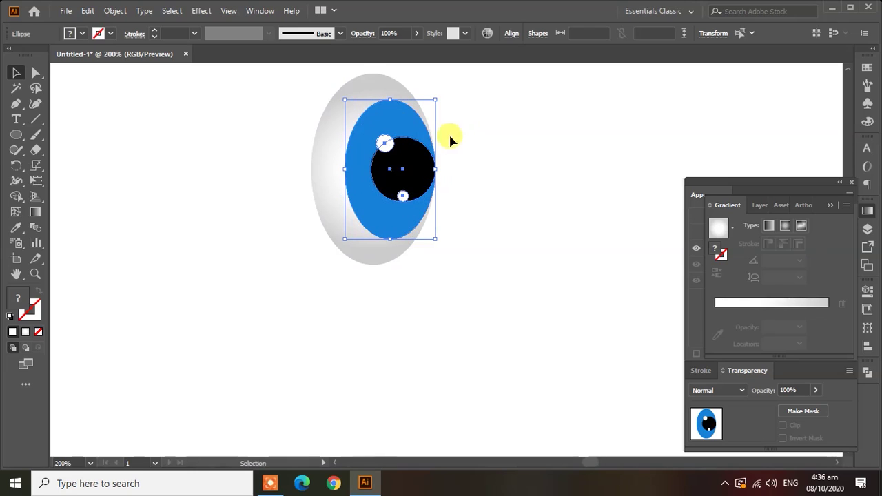
{"action": "left_click", "coordinate": [476, 143]}
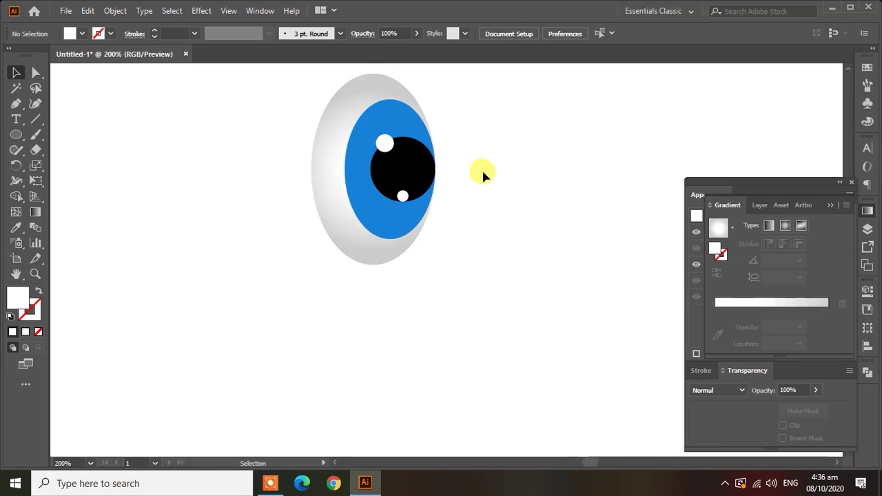
{"action": "scroll", "coordinate": [434, 167], "scroll_direction": "up", "scroll_amount": 2}
{"action": "scroll", "coordinate": [433, 167], "scroll_direction": "up", "scroll_amount": 3}
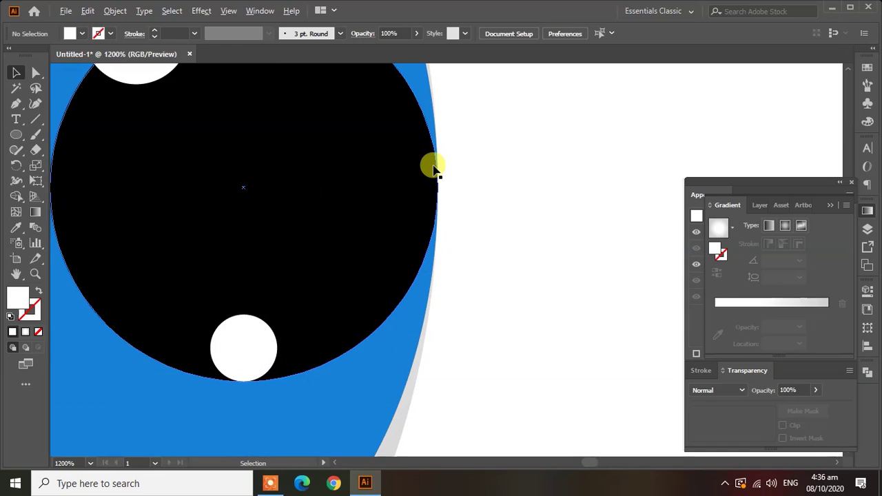
{"action": "scroll", "coordinate": [433, 168], "scroll_direction": "down", "scroll_amount": 3}
{"action": "scroll", "coordinate": [434, 167], "scroll_direction": "down", "scroll_amount": 3}
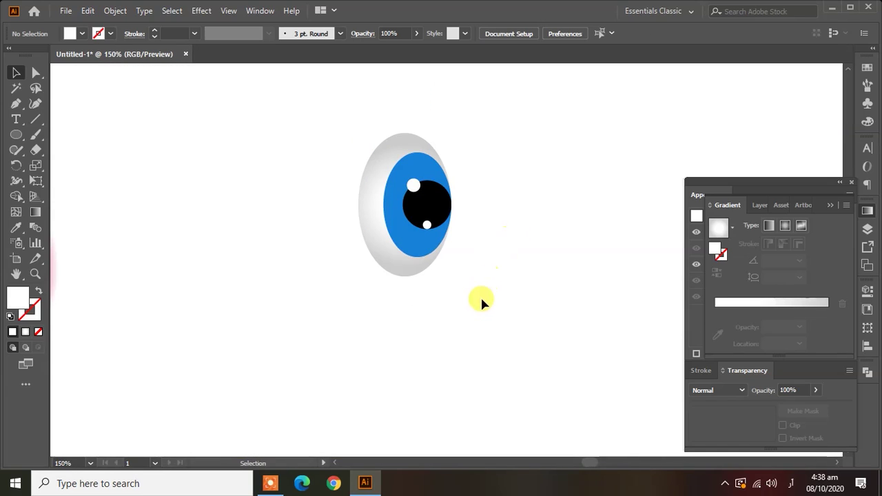
{"action": "left_click_drag", "start_coordinate": [481, 304], "coordinate": [355, 122]}
Regroup the eye and reflect it vertically with Transform > Reflect
{"action": "key", "text": "ctrl+g"}
{"action": "right_click", "coordinate": [374, 163]}
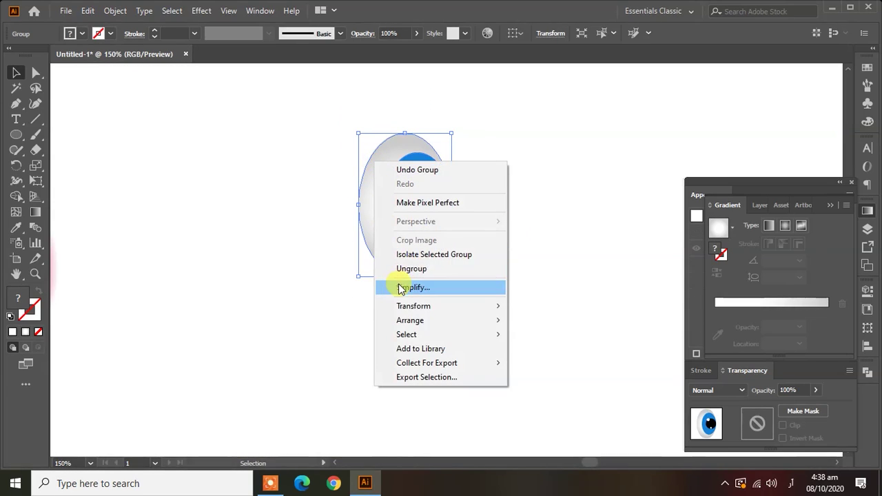
{"action": "left_click", "coordinate": [561, 256]}
{"action": "left_click_drag", "start_coordinate": [524, 290], "coordinate": [321, 103]}
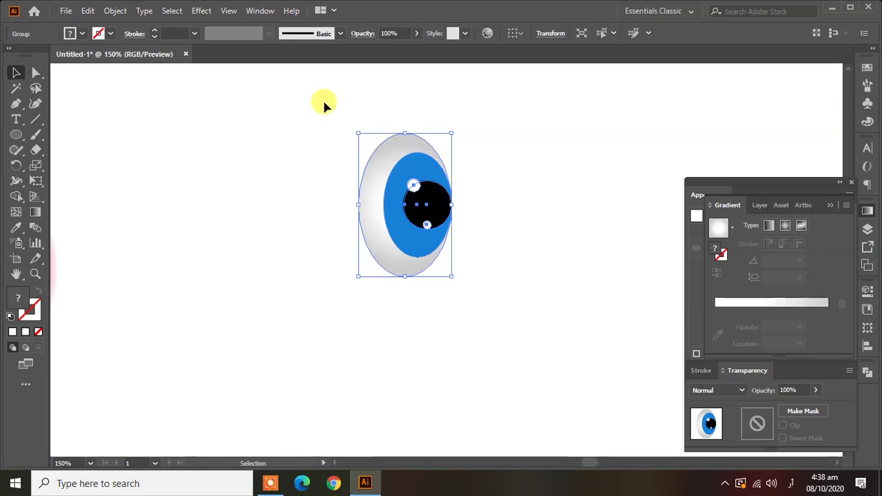
{"action": "right_click", "coordinate": [379, 156]}
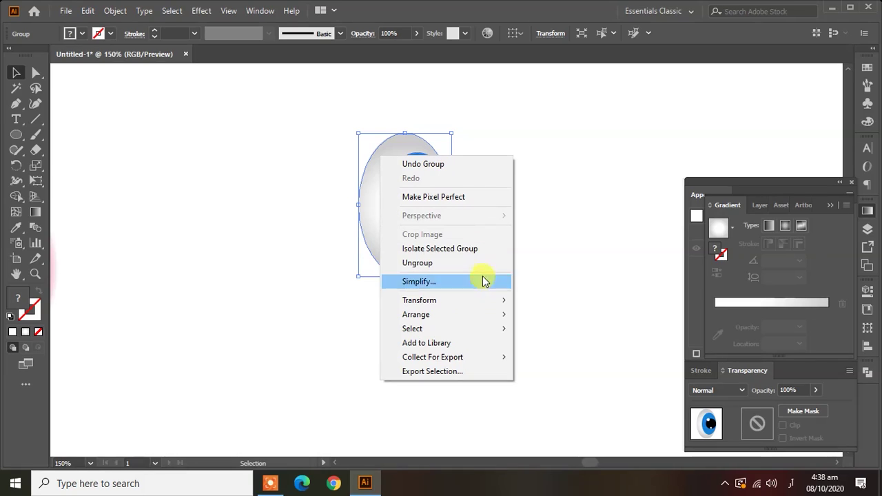
{"action": "mouse_move", "coordinate": [419, 300]}
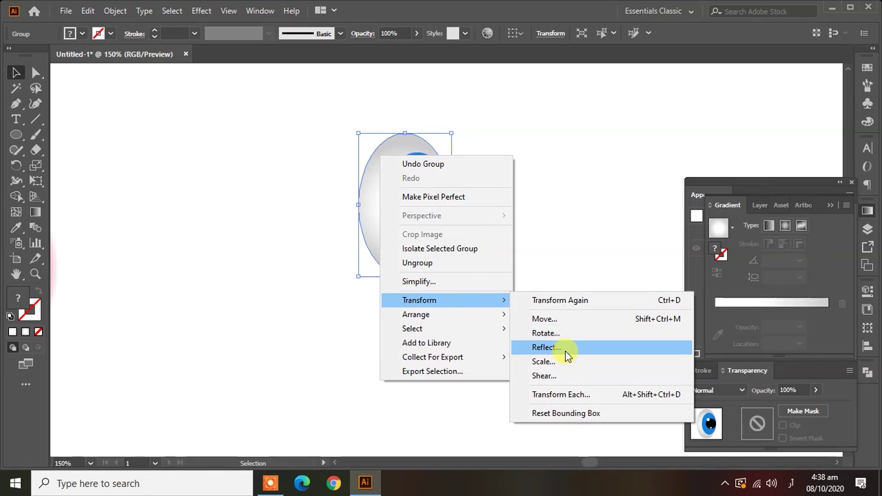
{"action": "left_click", "coordinate": [548, 348]}
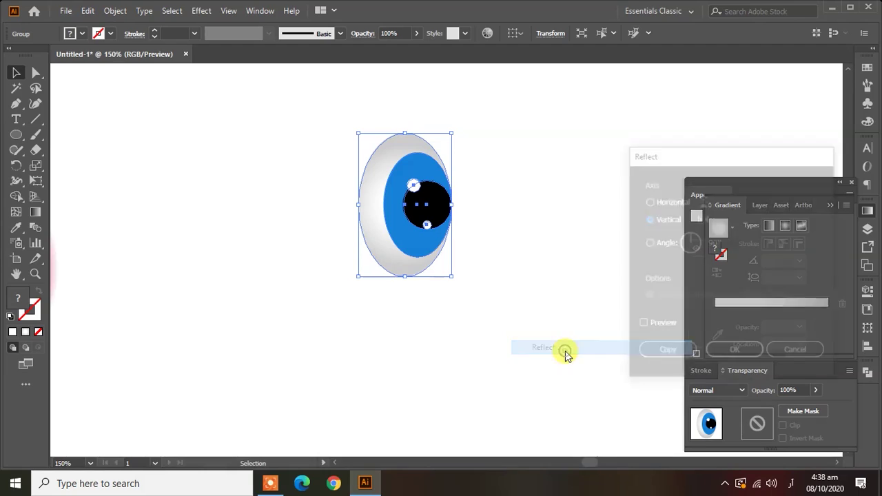
{"action": "left_click", "coordinate": [662, 326]}
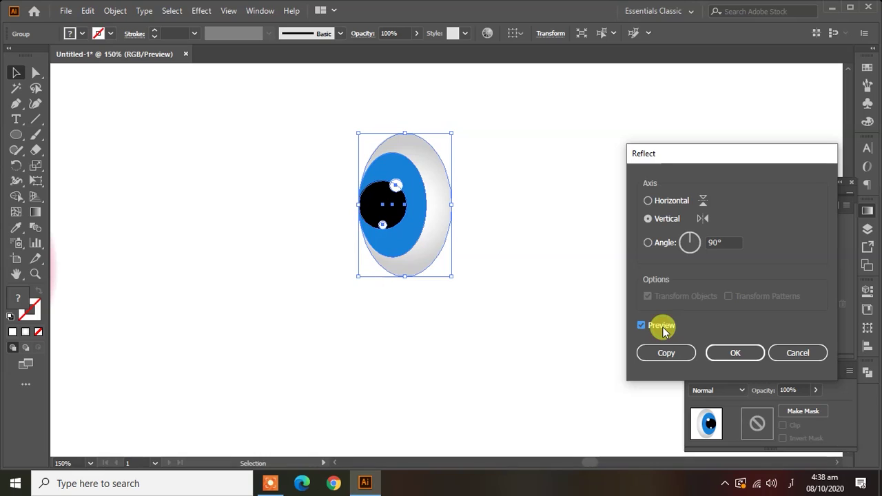
{"action": "left_click", "coordinate": [680, 357]}
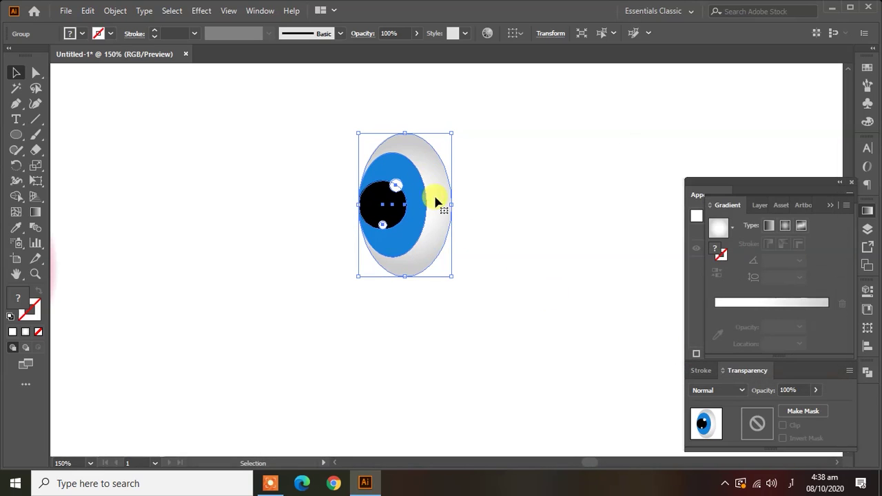
Alt-drag a copy of the eye to the right and select both eyes
{"action": "left_click_drag", "start_coordinate": [415, 180], "coordinate": [508, 185]}
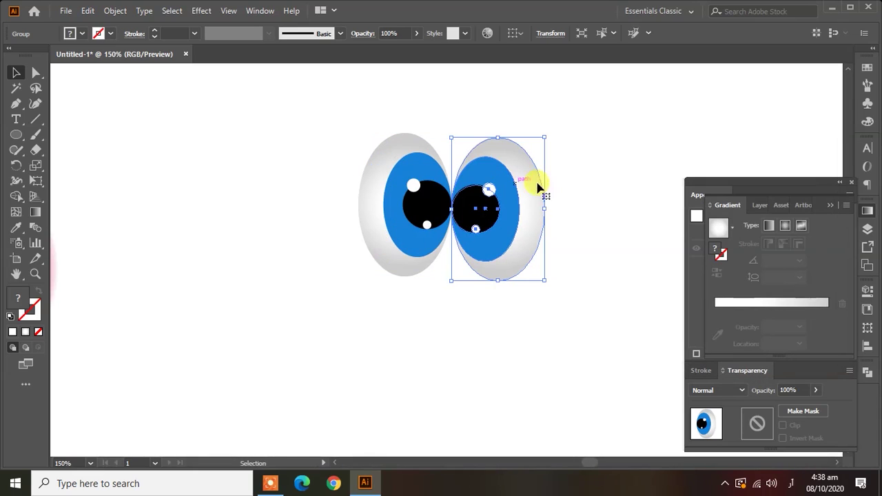
{"action": "left_click", "coordinate": [590, 284]}
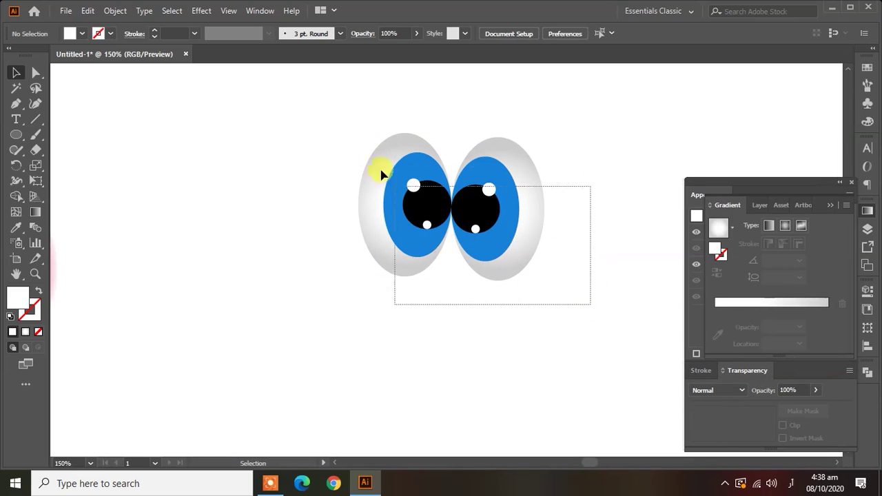
{"action": "left_click_drag", "start_coordinate": [589, 304], "coordinate": [348, 117]}
Select the pink radial gradient circle and zoom in to frame it with the creatures
{"action": "key", "text": "a"}
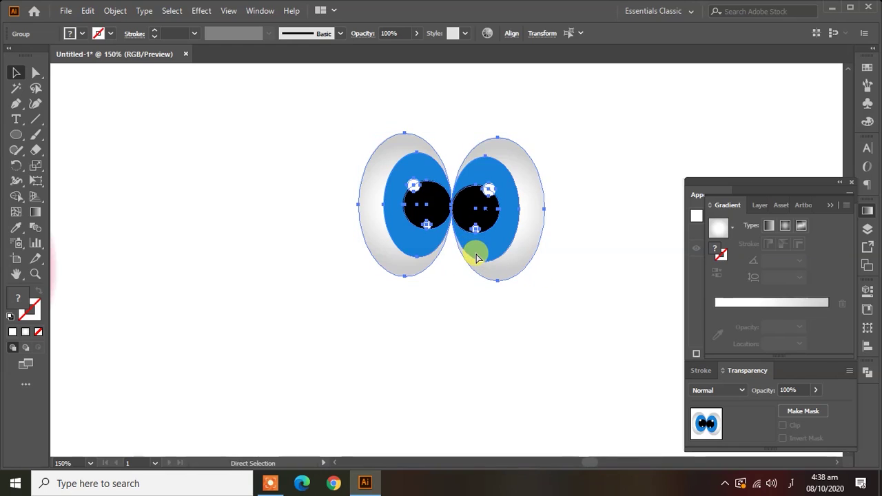
{"action": "key", "text": "v"}
{"action": "left_click", "coordinate": [488, 348]}
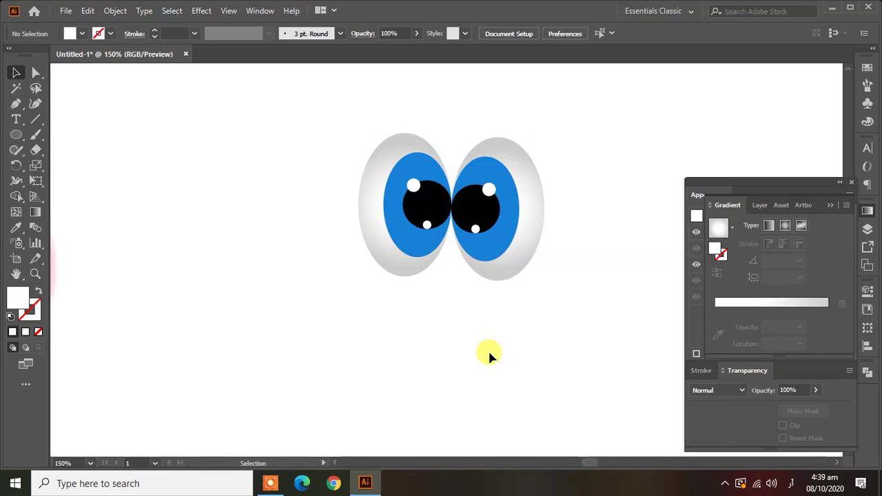
{"action": "key", "text": "ctrl+minus"}
{"action": "key", "text": "ctrl+minus"}
{"action": "key", "text": "ctrl+minus"}
{"action": "left_click", "coordinate": [333, 181]}
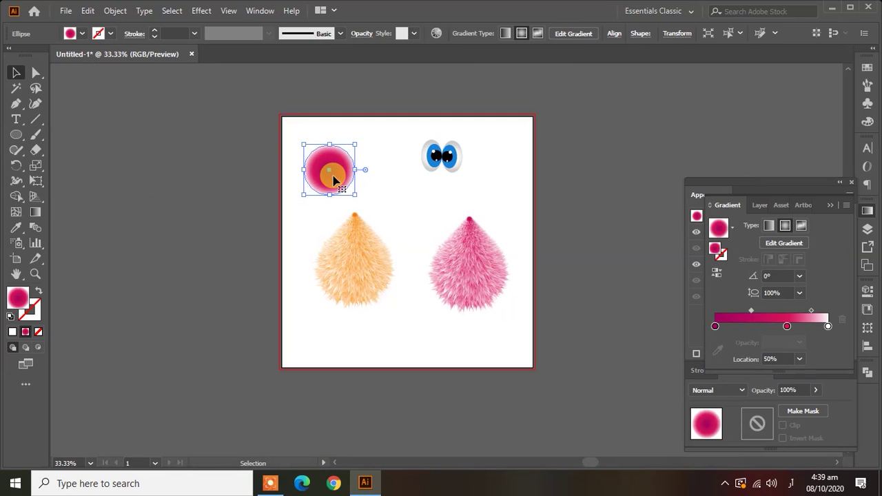
{"action": "key", "text": "ctrl+plus"}
{"action": "key", "text": "ctrl+plus"}
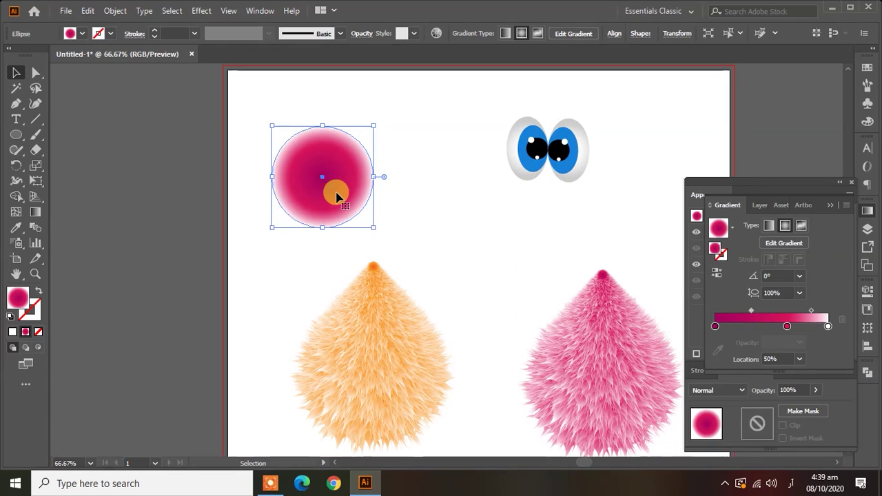
{"action": "left_click_drag", "start_coordinate": [423, 227], "coordinate": [375, 189]}
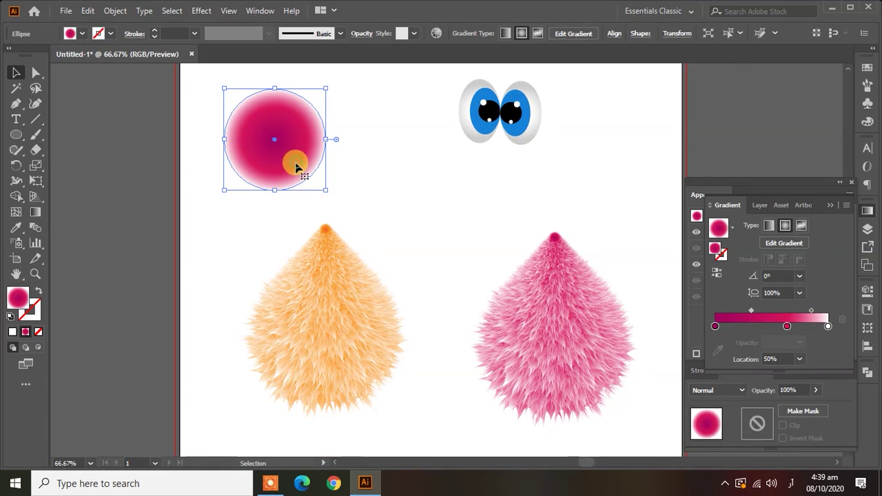
Replace the gradient's middle stop with a darker outer stop, shrink the circle to about 120 px, and move it onto the pink teardrop
{"action": "left_click_drag", "start_coordinate": [787, 326], "coordinate": [779, 328]}
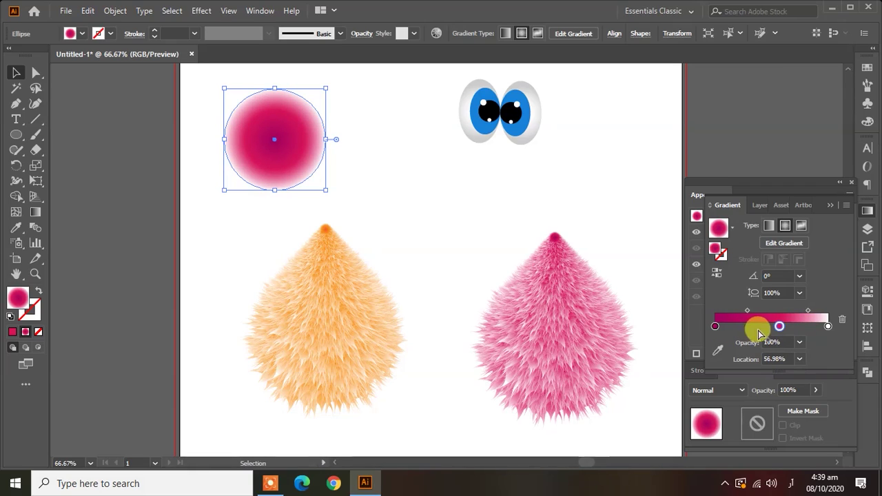
{"action": "left_click_drag", "start_coordinate": [781, 331], "coordinate": [490, 232]}
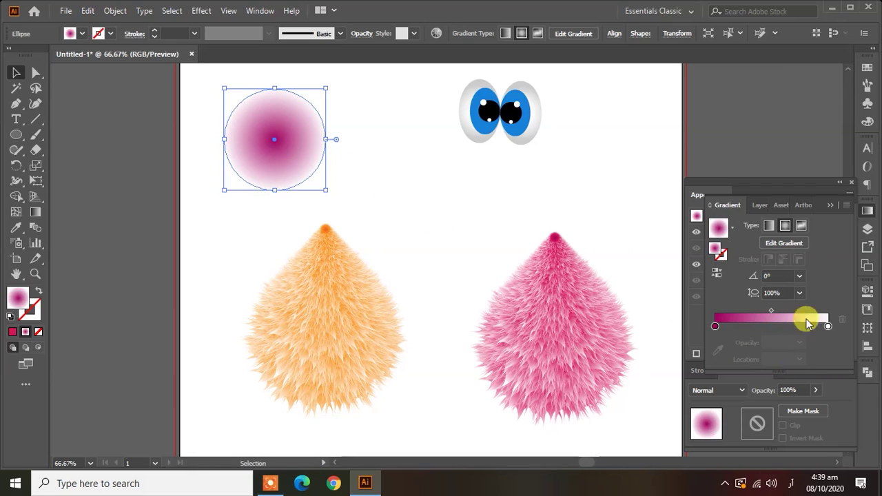
{"action": "left_click_drag", "start_coordinate": [777, 319], "coordinate": [801, 316]}
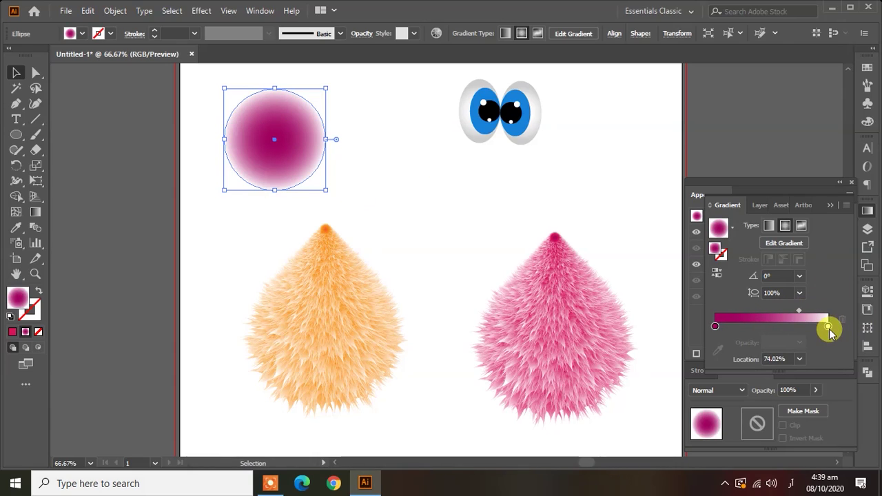
{"action": "left_click", "coordinate": [828, 326]}
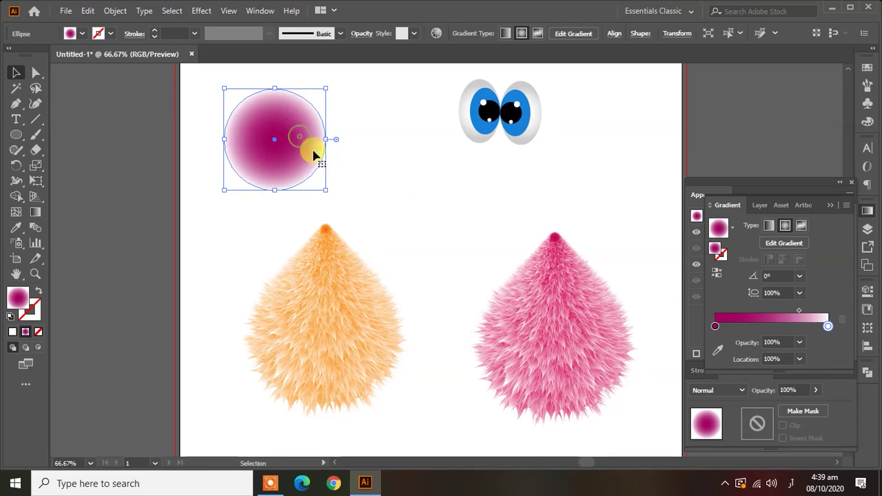
{"action": "mouse_move", "coordinate": [327, 190]}
{"action": "left_mouse_down"}
{"action": "mouse_move", "coordinate": [304, 165]}
{"action": "mouse_move", "coordinate": [315, 173]}
{"action": "left_mouse_up"}
{"action": "left_click_drag", "start_coordinate": [289, 144], "coordinate": [548, 323]}
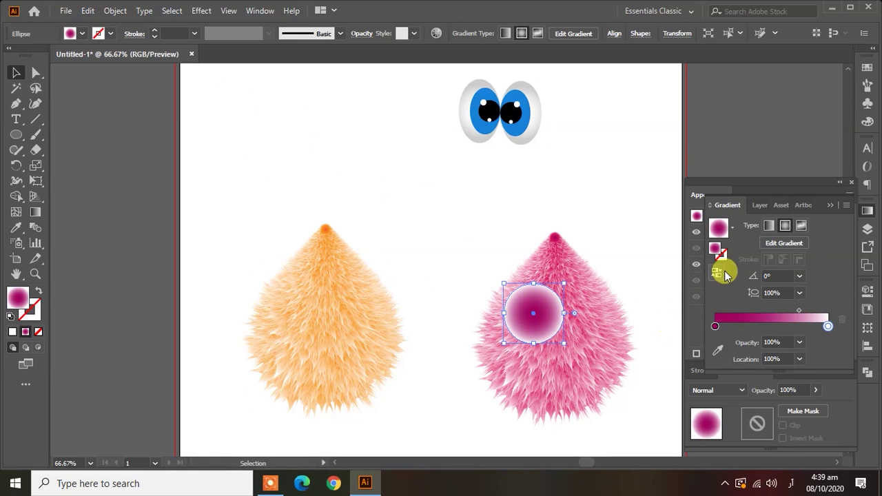
Place a copy of the magenta gradient circle on the pink creature's face
{"action": "key", "text": "ctrl+z"}
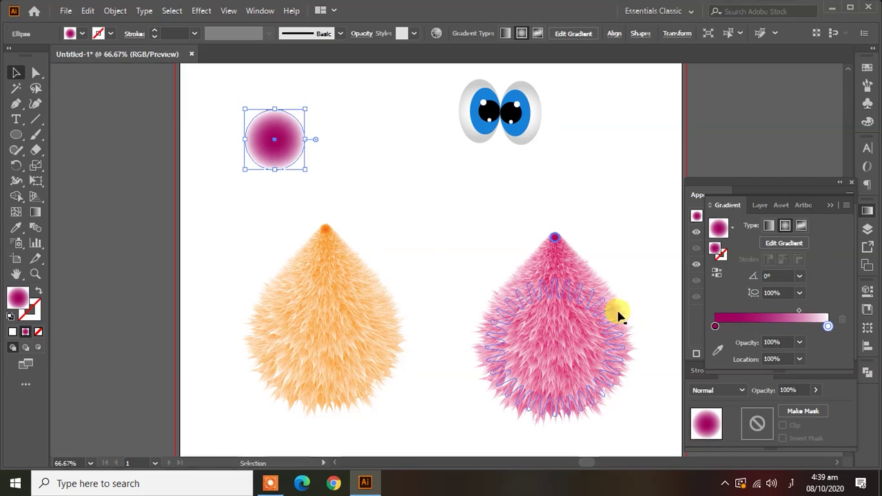
{"action": "mouse_move", "coordinate": [275, 142]}
{"action": "left_mouse_down"}
{"action": "mouse_move", "coordinate": [548, 319]}
{"action": "mouse_move", "coordinate": [543, 311]}
{"action": "mouse_move", "coordinate": [580, 313]}
{"action": "mouse_move", "coordinate": [531, 319]}
{"action": "left_mouse_up"}
{"action": "left_click", "coordinate": [626, 213]}
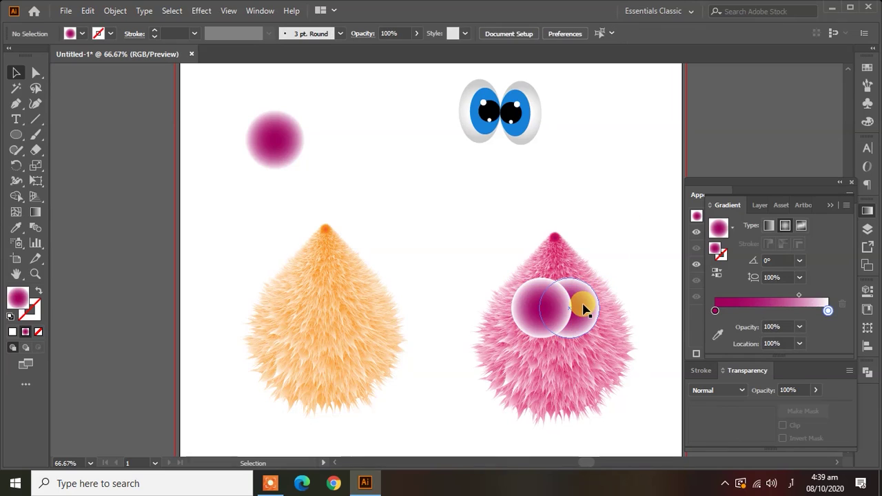
Set both gradient circles on the pink creature to Multiply blending
{"action": "left_click", "coordinate": [584, 310]}
{"action": "left_click", "coordinate": [529, 305], "text": "shift"}
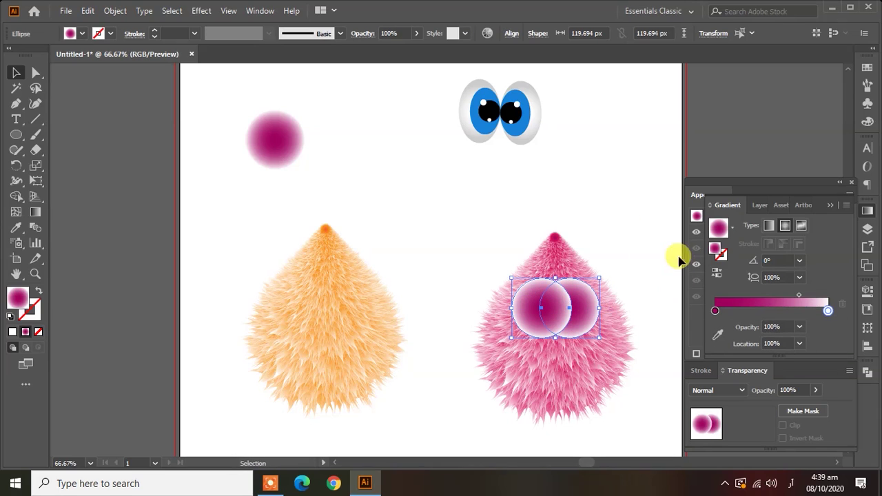
{"action": "left_click", "coordinate": [720, 390]}
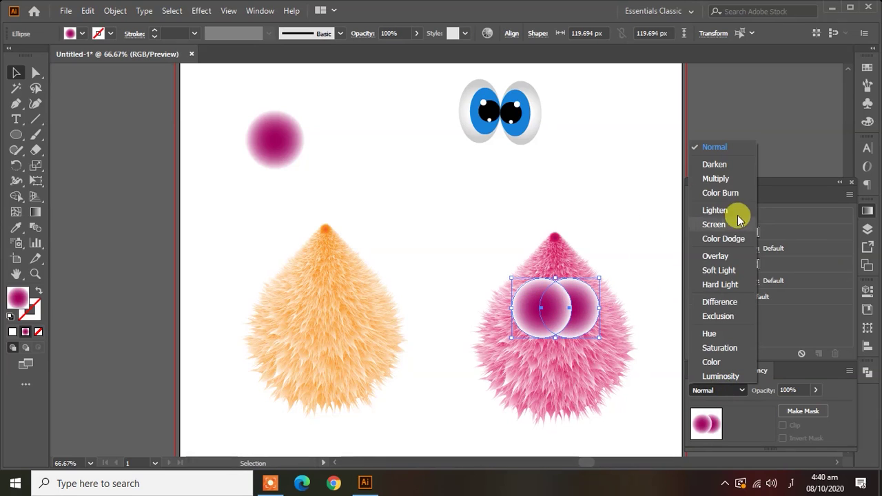
{"action": "left_click", "coordinate": [735, 183]}
{"action": "left_click", "coordinate": [598, 260]}
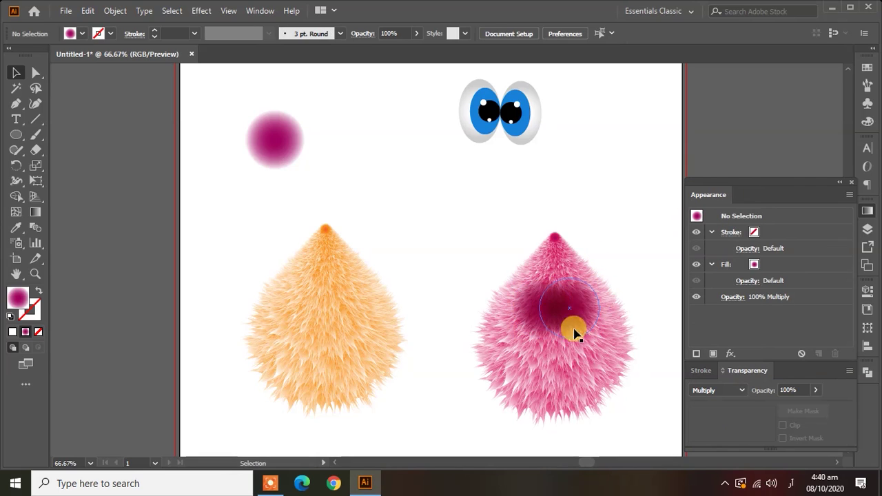
{"action": "left_click", "coordinate": [556, 321]}
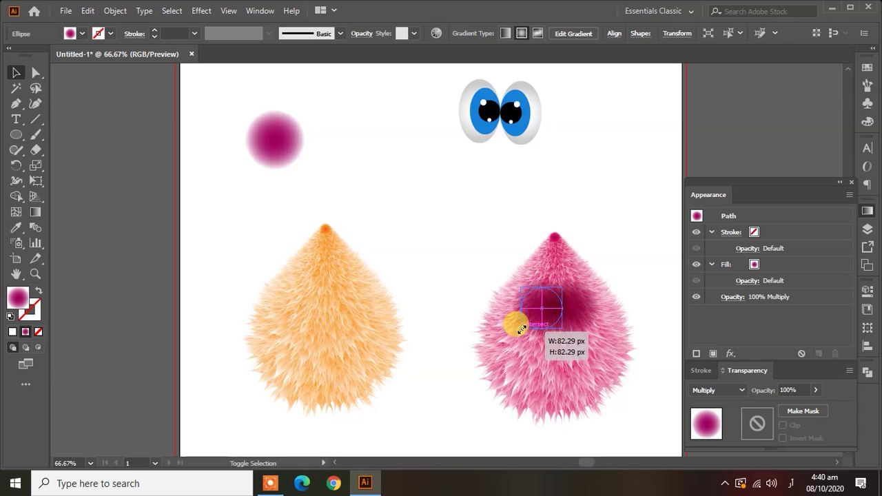
Shrink the dark spot and place a duplicate just to its right
{"action": "left_click_drag", "start_coordinate": [511, 338], "coordinate": [587, 311]}
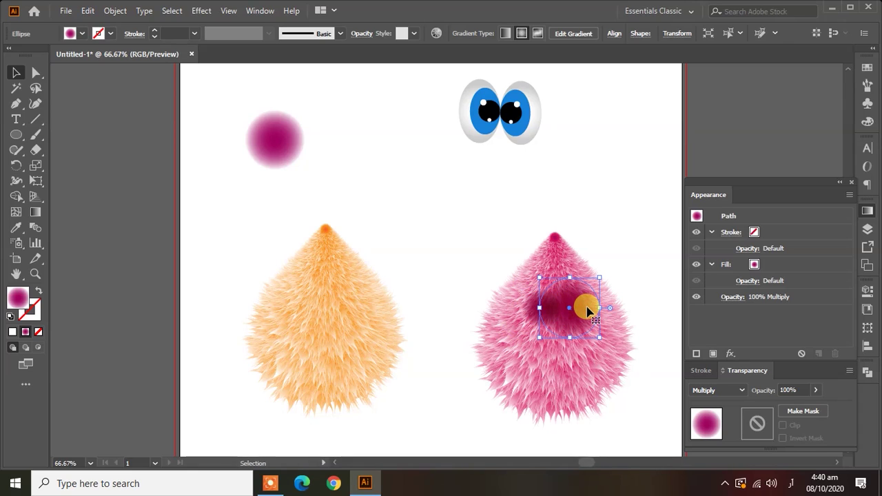
{"action": "left_click", "coordinate": [554, 308]}
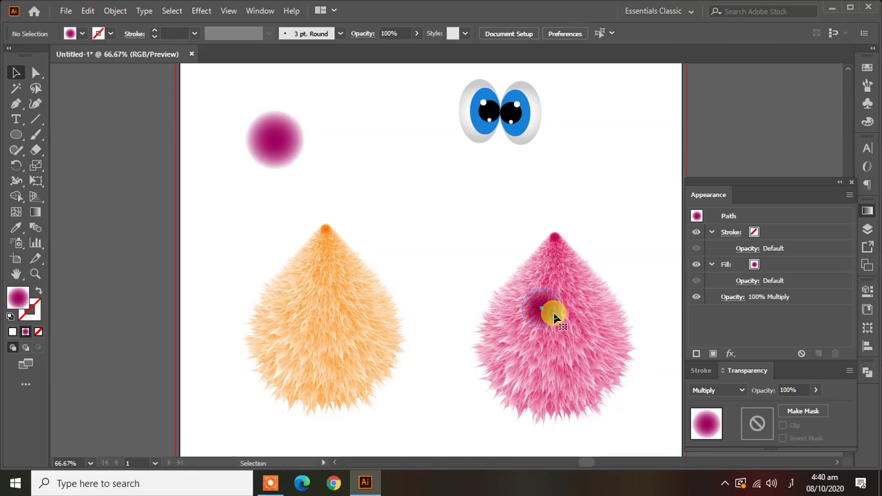
{"action": "left_click_drag", "start_coordinate": [555, 317], "coordinate": [584, 318]}
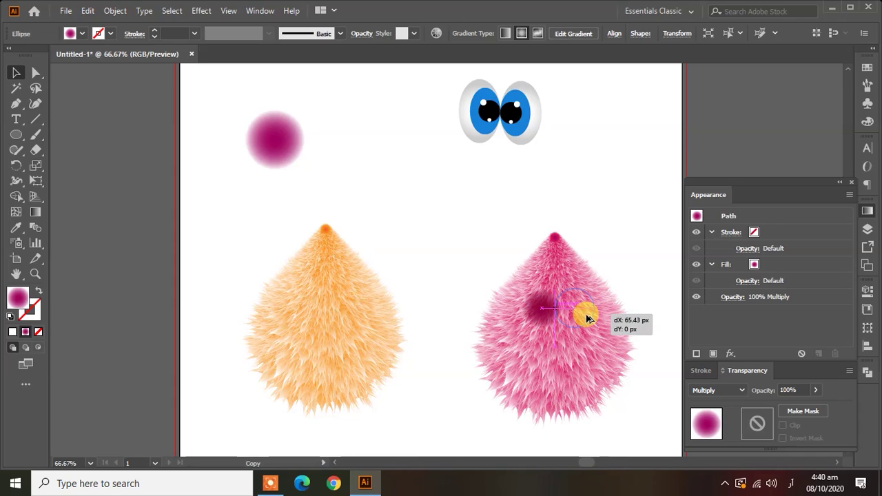
{"action": "left_click_drag", "start_coordinate": [583, 319], "coordinate": [590, 318]}
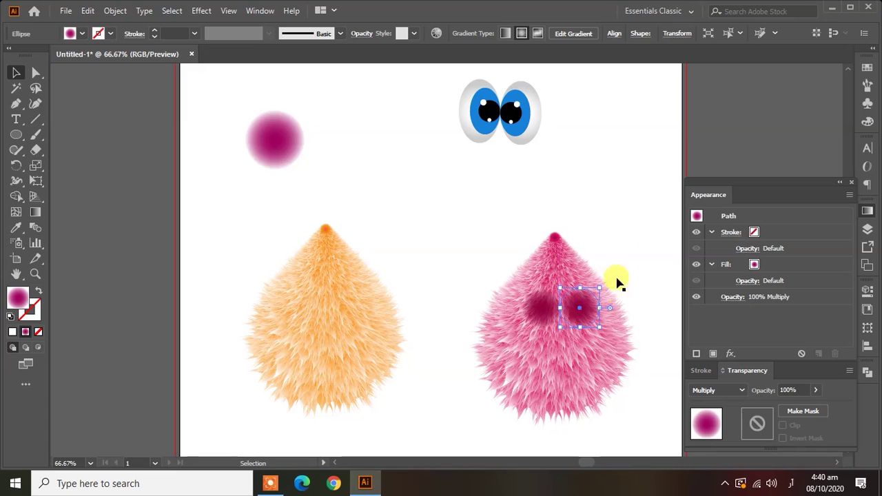
{"action": "left_click", "coordinate": [612, 228]}
Enlarge the right dark spot to about 87.51 px
{"action": "scroll", "coordinate": [610, 337], "scroll_direction": "up", "scroll_amount": 4}
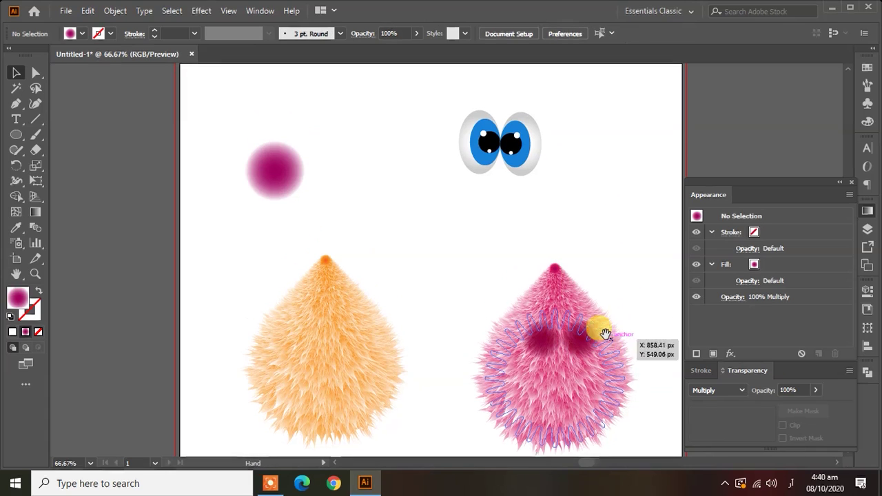
{"action": "scroll", "coordinate": [605, 339], "scroll_direction": "up", "scroll_amount": 2}
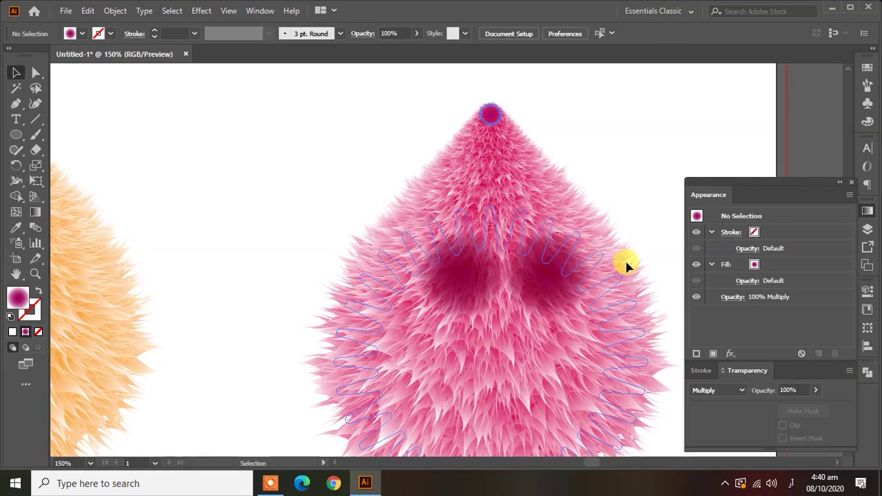
{"action": "left_click", "coordinate": [625, 265]}
{"action": "left_click", "coordinate": [664, 157]}
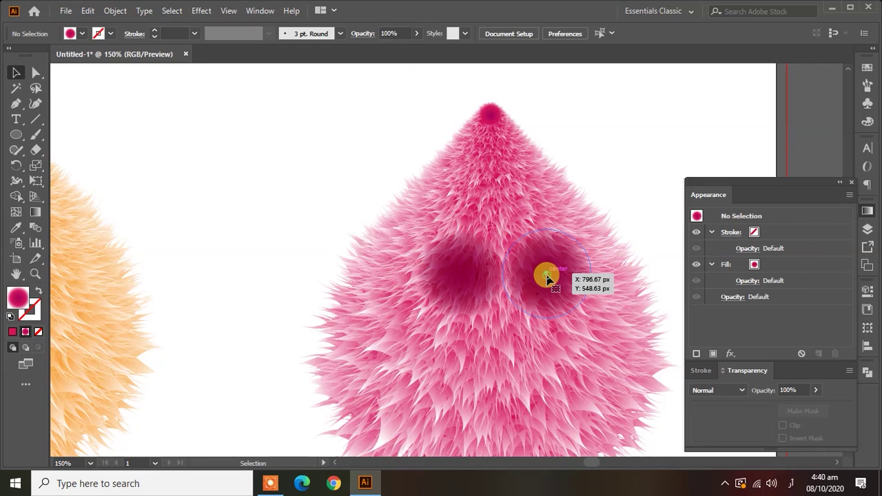
{"action": "left_click", "coordinate": [547, 276]}
{"action": "left_click_drag", "start_coordinate": [588, 317], "coordinate": [597, 326]}
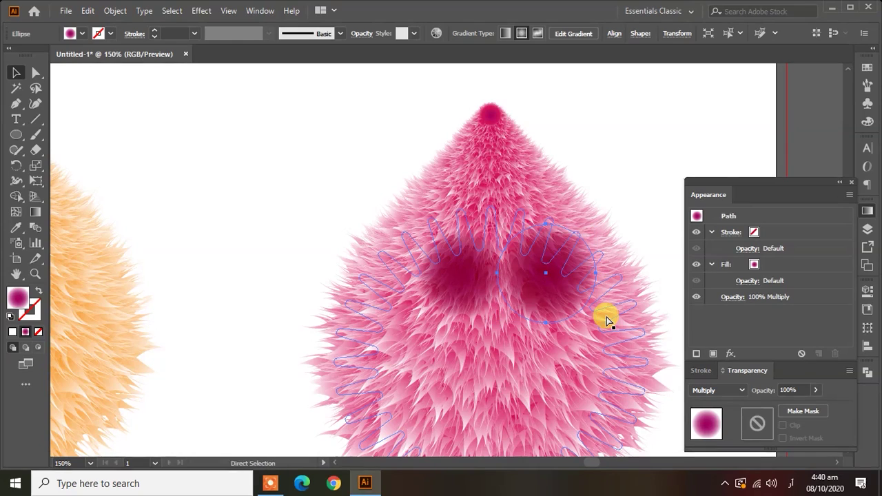
Resize both dark shading spots together to about 98 × 120 px
{"action": "left_click", "coordinate": [472, 283], "text": "shift"}
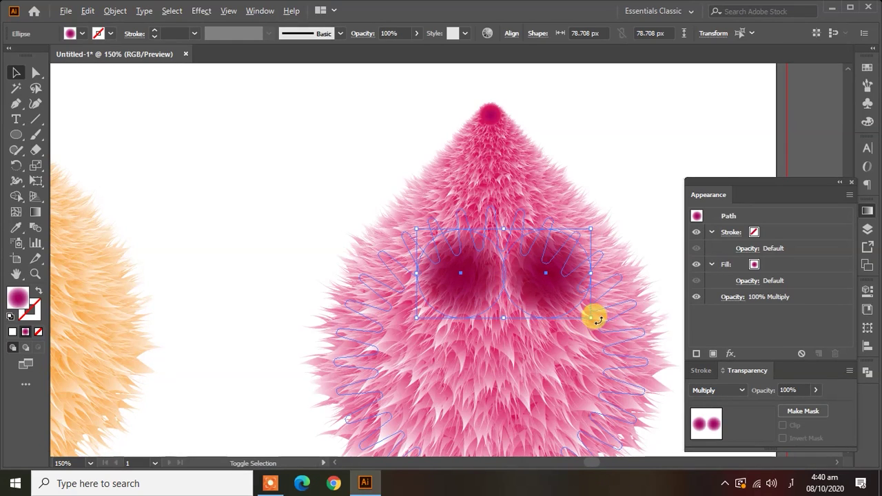
{"action": "left_click_drag", "start_coordinate": [596, 319], "coordinate": [601, 336]}
{"action": "left_click_drag", "start_coordinate": [613, 347], "coordinate": [615, 350]}
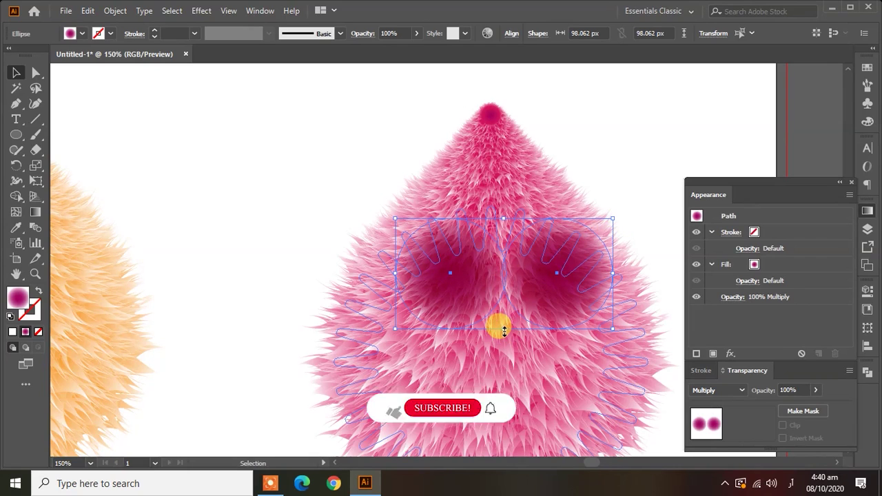
{"action": "left_click_drag", "start_coordinate": [503, 328], "coordinate": [503, 348]}
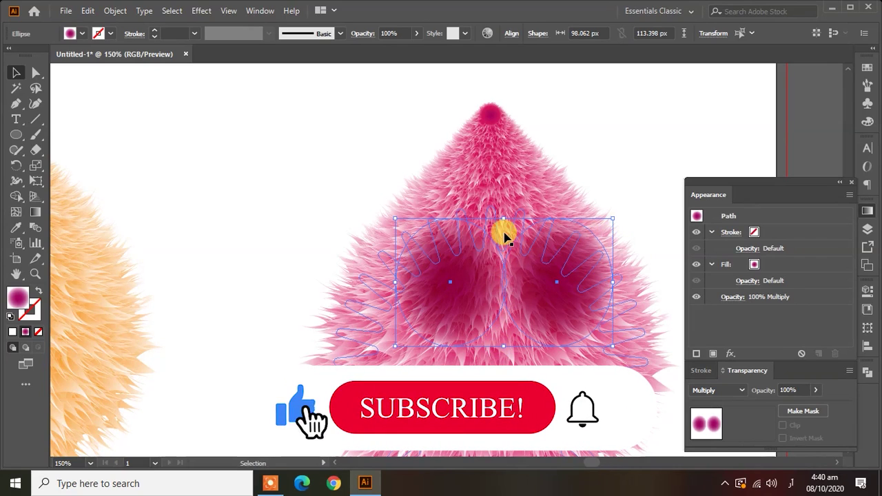
{"action": "left_click_drag", "start_coordinate": [504, 220], "coordinate": [496, 206]}
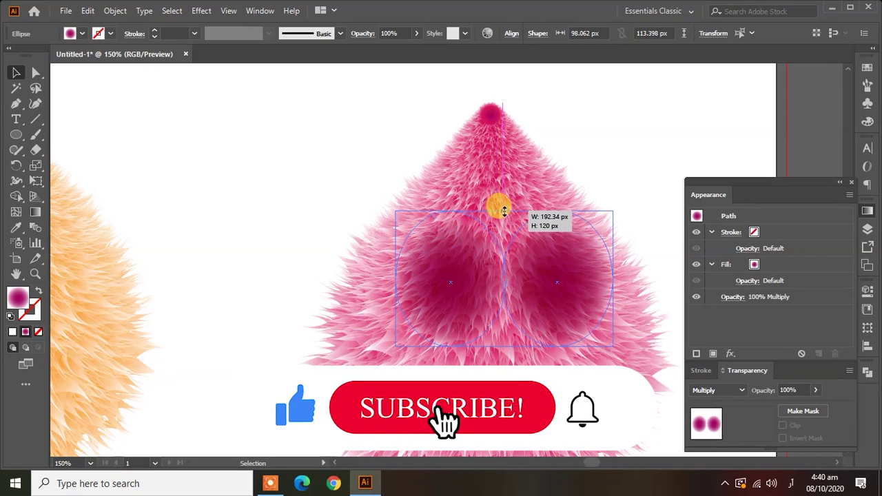
Lower the shading ellipses' opacity to 64%
{"action": "left_click", "coordinate": [640, 172]}
{"action": "left_click", "coordinate": [483, 301]}
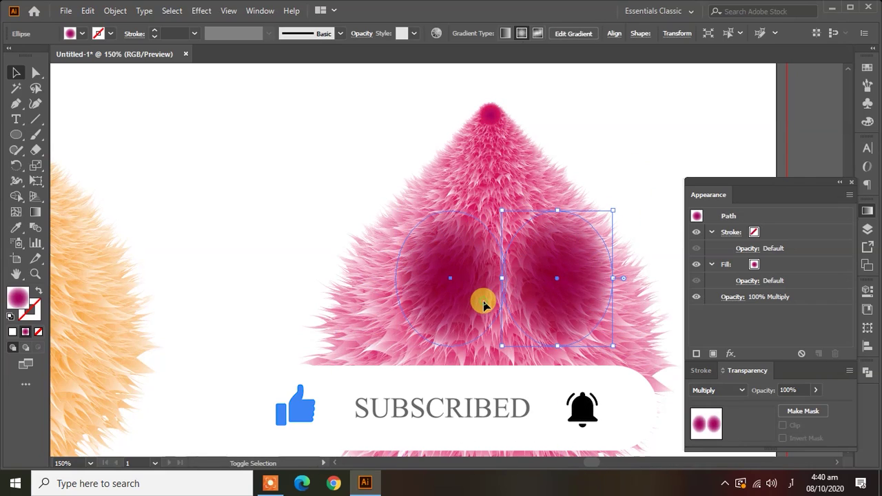
{"action": "left_click", "coordinate": [815, 390]}
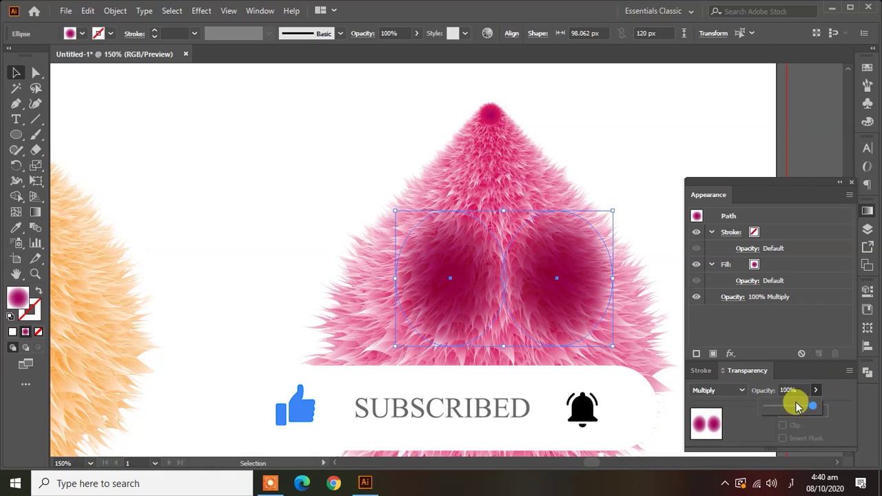
{"action": "left_click_drag", "start_coordinate": [820, 408], "coordinate": [793, 411]}
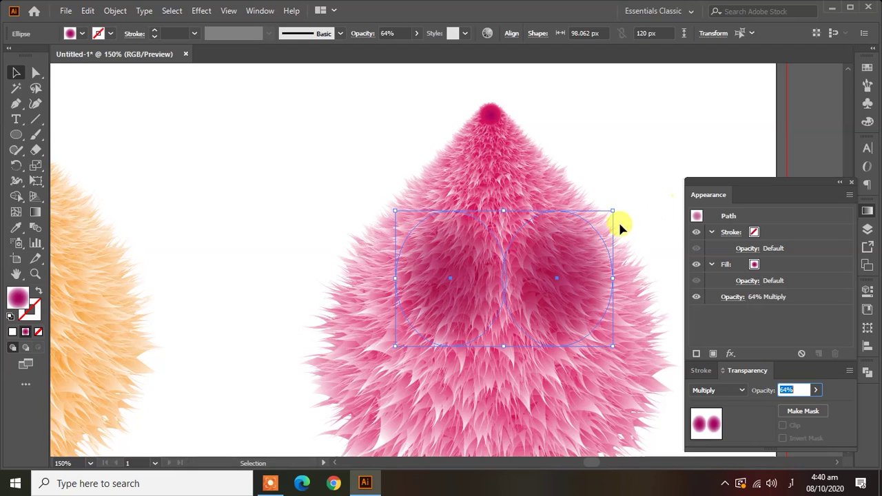
Move the cartoon eyes group onto the pink creature's face
{"action": "scroll", "coordinate": [618, 220], "scroll_direction": "down", "scroll_amount": 2, "text": "alt"}
{"action": "left_click_drag", "start_coordinate": [608, 166], "coordinate": [457, 218]}
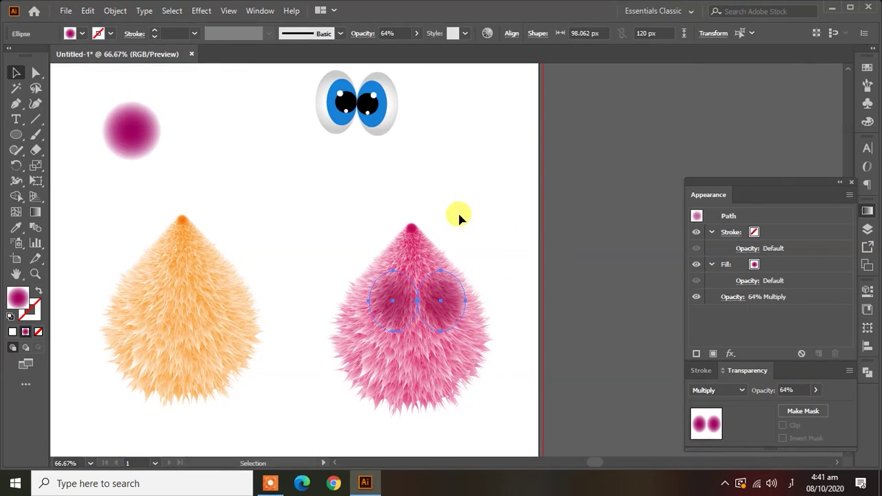
{"action": "left_click", "coordinate": [425, 162]}
{"action": "left_click", "coordinate": [366, 118]}
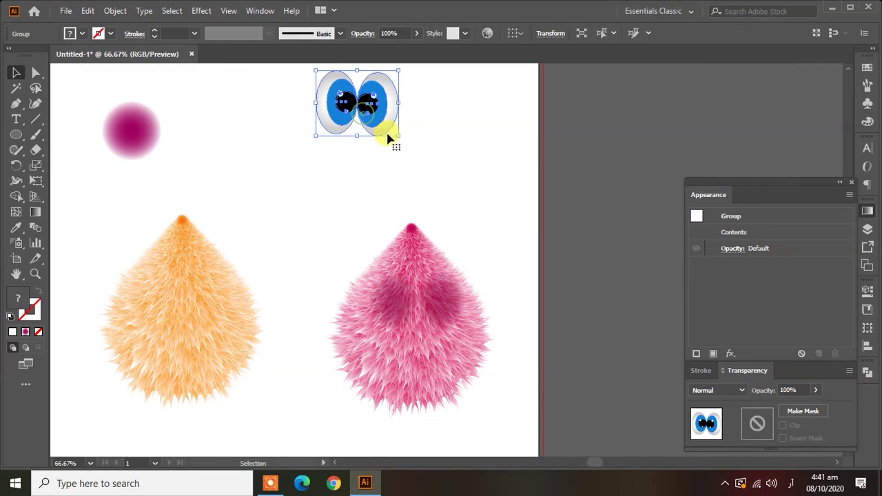
{"action": "mouse_move", "coordinate": [375, 131]}
{"action": "left_mouse_down"}
{"action": "mouse_move", "coordinate": [435, 313]}
{"action": "mouse_move", "coordinate": [453, 321]}
{"action": "left_mouse_up"}
{"action": "scroll", "coordinate": [452, 321], "scroll_direction": "up", "scroll_amount": 1}
{"action": "scroll", "coordinate": [449, 315], "scroll_direction": "up", "scroll_amount": 1}
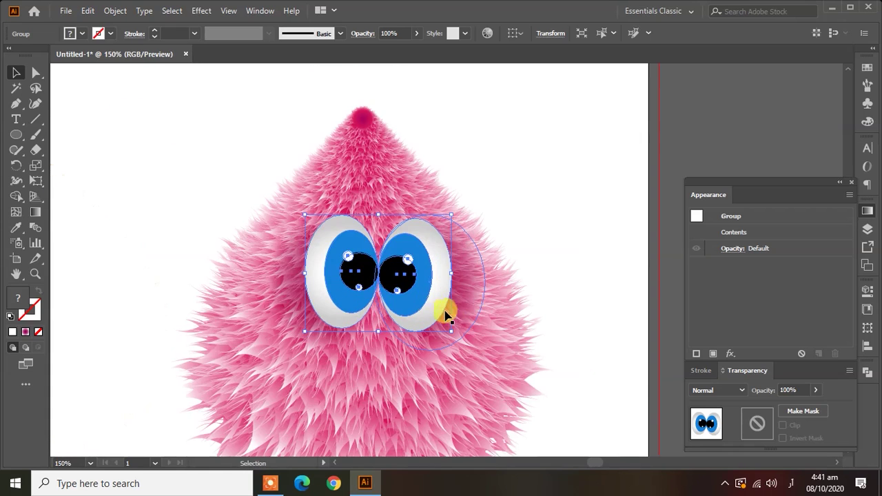
{"action": "mouse_move", "coordinate": [415, 295]}
{"action": "left_mouse_down"}
{"action": "mouse_move", "coordinate": [416, 305]}
{"action": "mouse_move", "coordinate": [401, 310]}
{"action": "mouse_move", "coordinate": [545, 141]}
{"action": "left_mouse_up"}
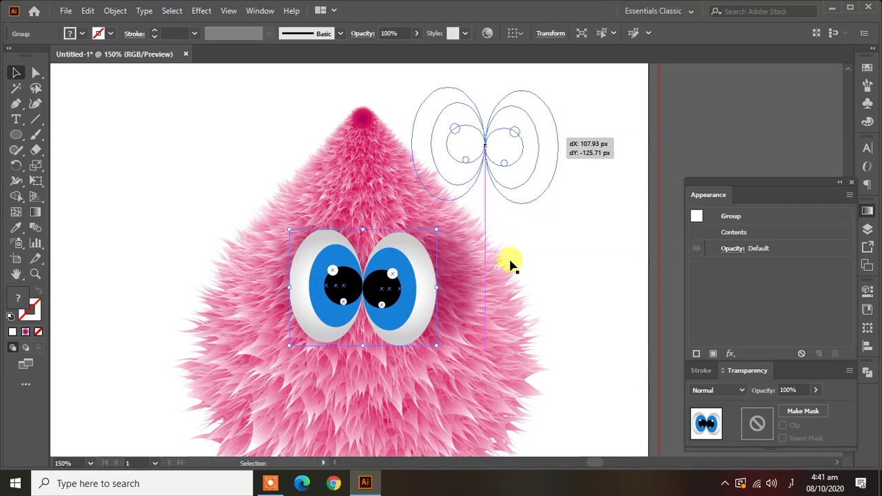
Shift the shading ellipses up-left, then centre the eyes over them and scale them down
{"action": "left_click", "coordinate": [419, 292]}
{"action": "left_click", "coordinate": [329, 296], "text": "shift"}
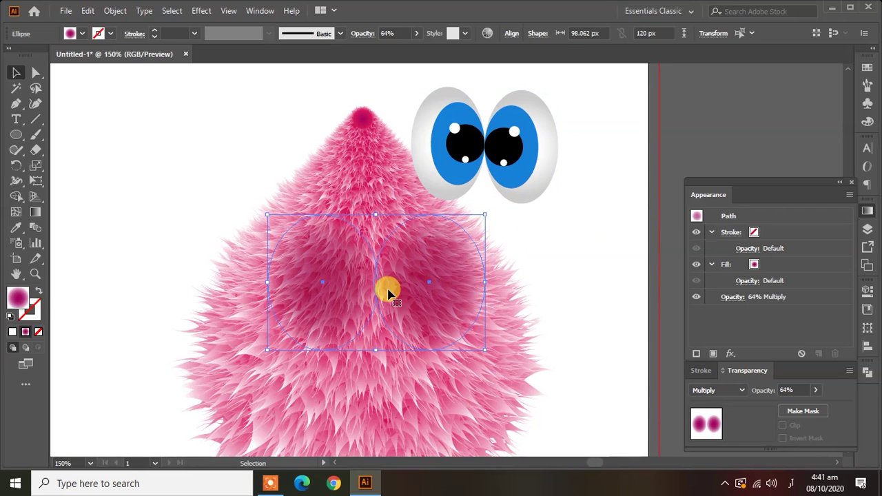
{"action": "left_click_drag", "start_coordinate": [391, 294], "coordinate": [372, 288]}
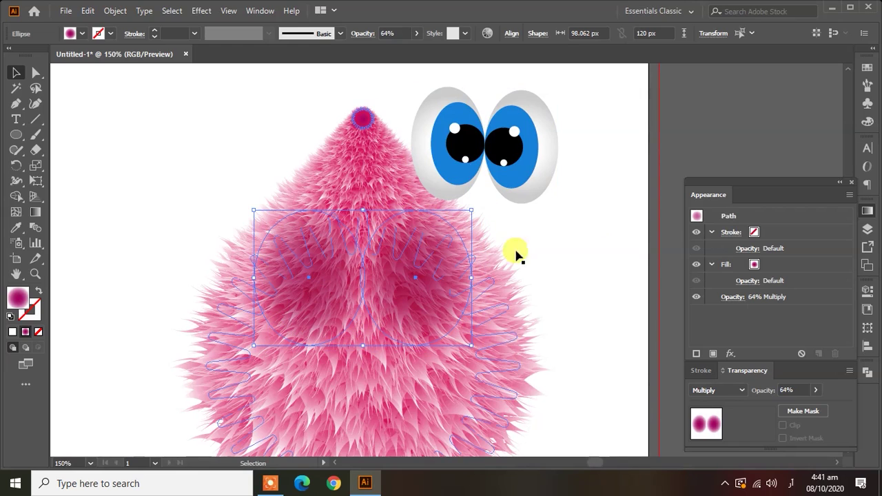
{"action": "left_click", "coordinate": [592, 215]}
{"action": "mouse_move", "coordinate": [594, 168]}
{"action": "left_mouse_down"}
{"action": "mouse_move", "coordinate": [445, 122]}
{"action": "mouse_move", "coordinate": [326, 286]}
{"action": "left_mouse_up"}
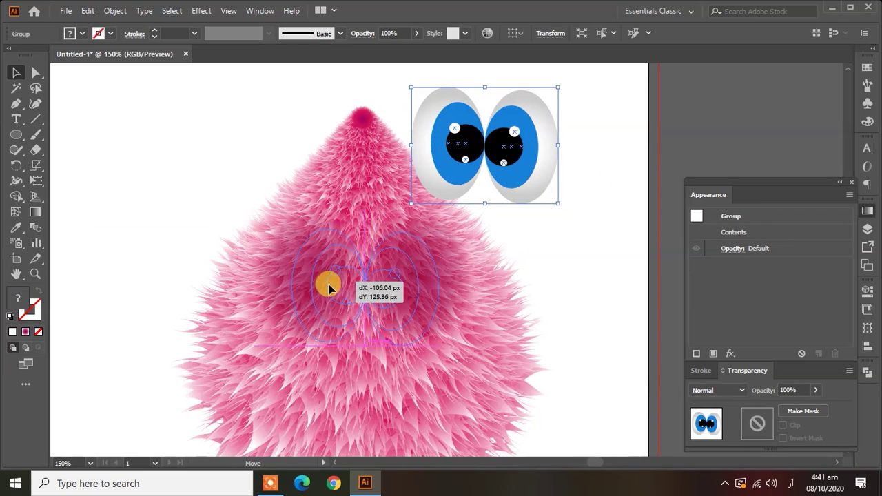
{"action": "left_click_drag", "start_coordinate": [326, 286], "coordinate": [330, 288]}
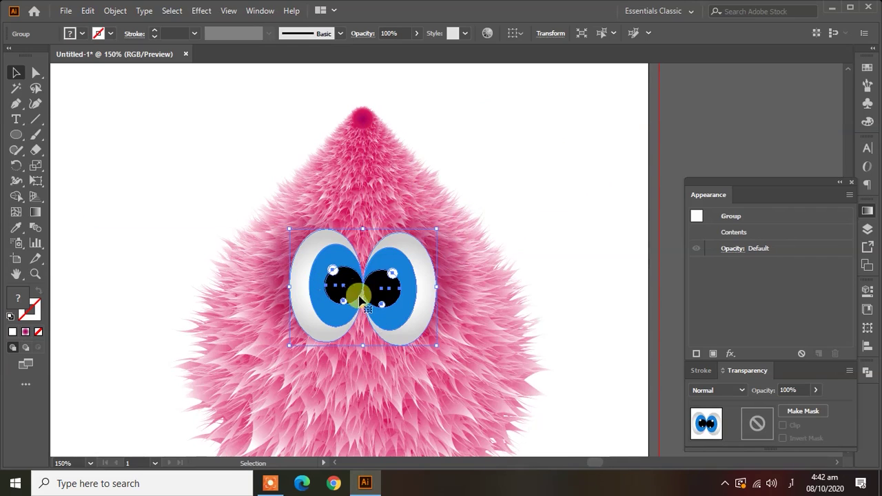
{"action": "left_click_drag", "start_coordinate": [434, 341], "coordinate": [422, 328]}
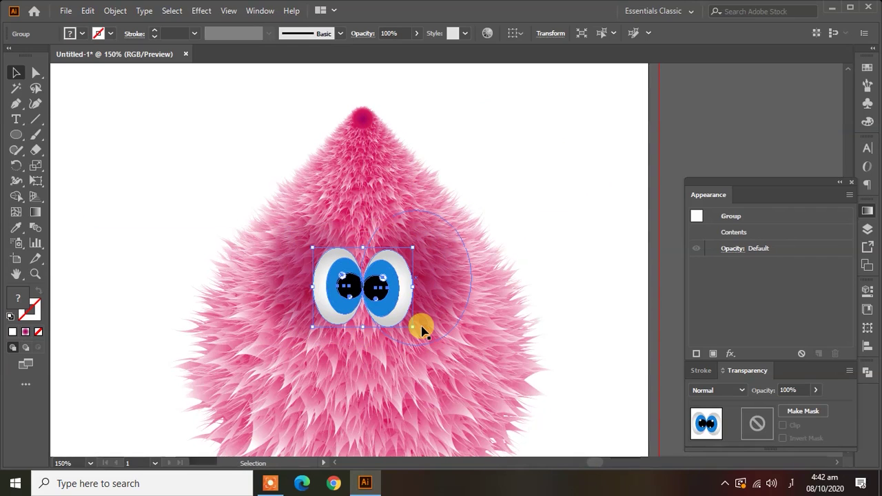
{"action": "left_click", "coordinate": [539, 181]}
Shrink the shading ellipses to hug the eyes, nudge them down-left, ending about 75 × 92 px
{"action": "left_click", "coordinate": [303, 252]}
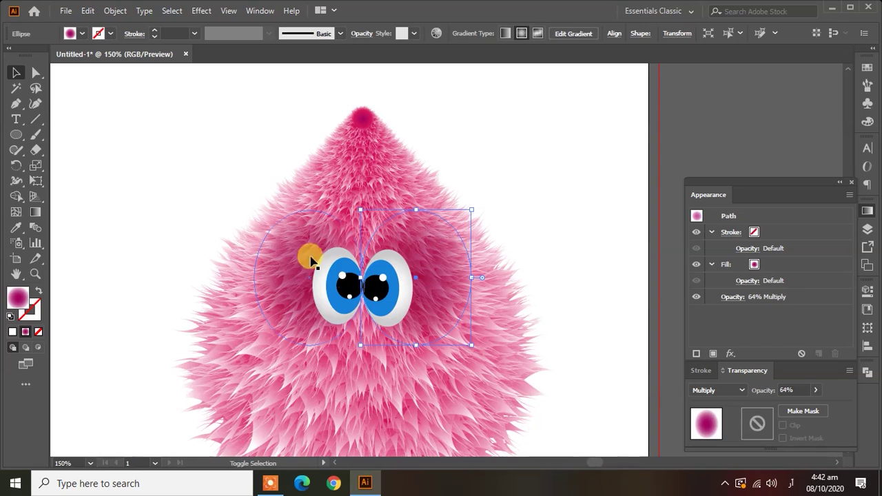
{"action": "left_click_drag", "start_coordinate": [471, 345], "coordinate": [445, 332]}
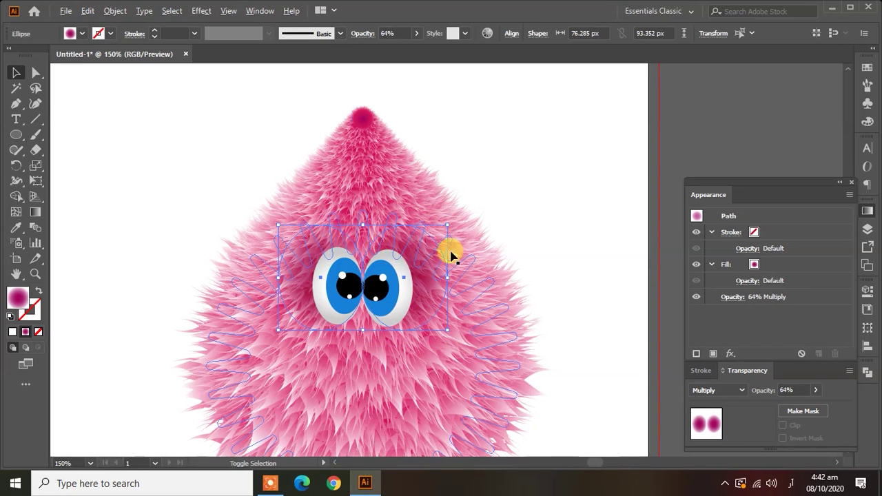
{"action": "left_click_drag", "start_coordinate": [447, 224], "coordinate": [438, 231]}
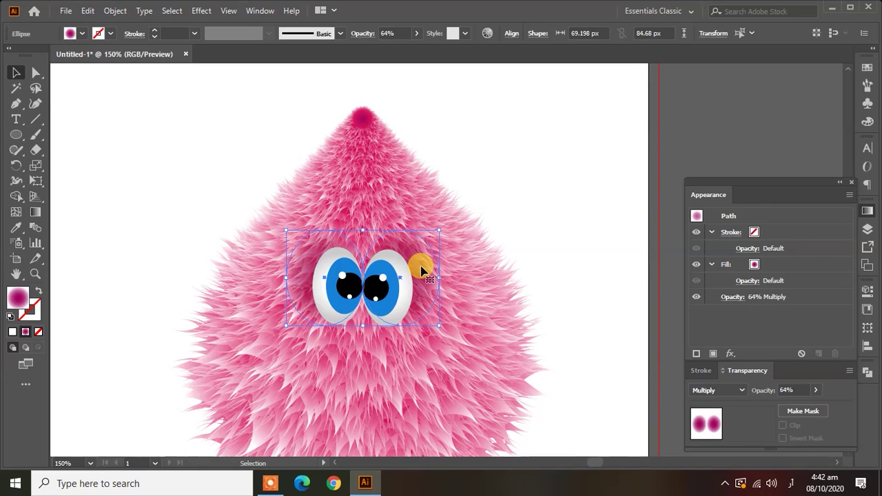
{"action": "key", "text": "Down"}
{"action": "key", "text": "Down"}
{"action": "key", "text": "Down"}
{"action": "key", "text": "Down"}
{"action": "key", "text": "Down"}
{"action": "key", "text": "Down"}
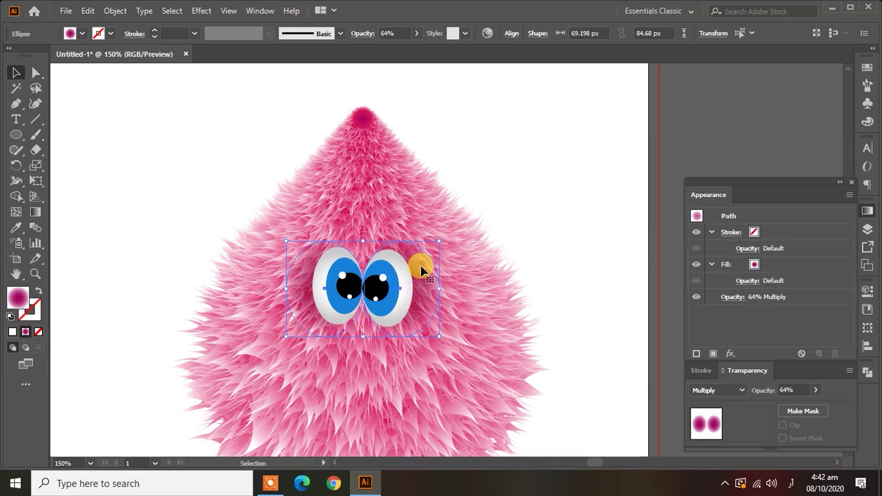
{"action": "key", "text": "Left"}
{"action": "key", "text": "Left"}
{"action": "key", "text": "Left"}
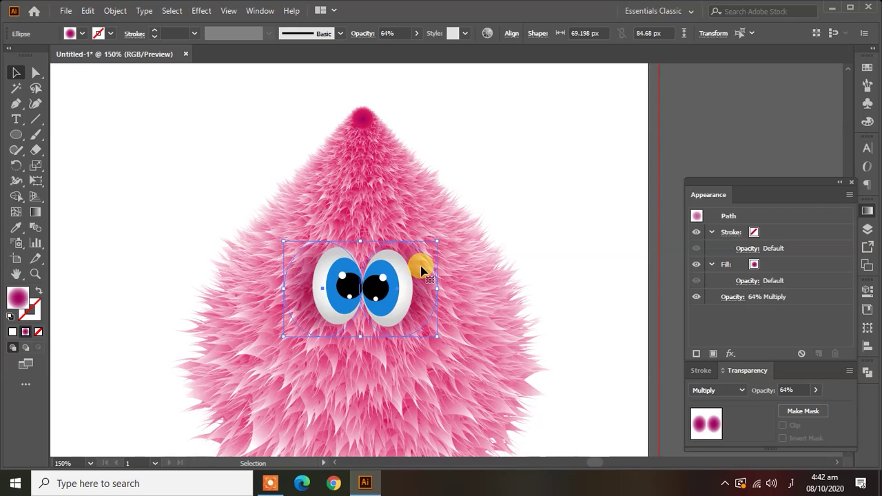
{"action": "left_click", "coordinate": [491, 172]}
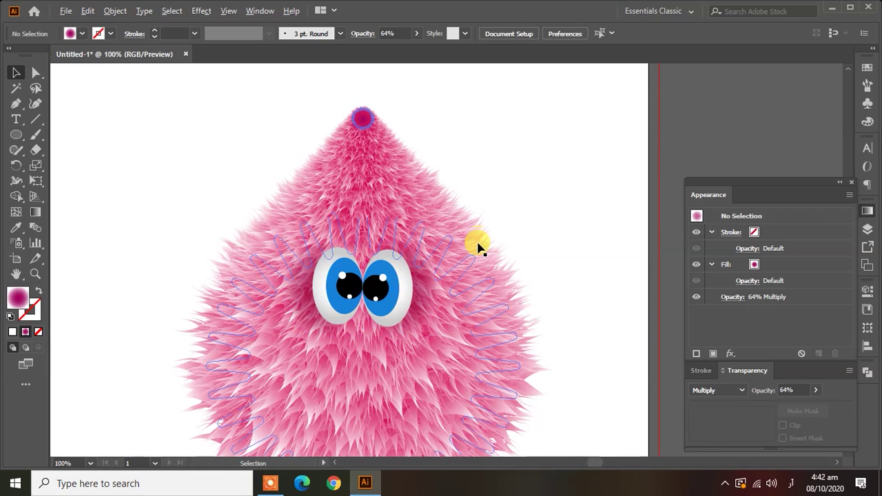
{"action": "scroll", "coordinate": [478, 242], "scroll_direction": "down", "scroll_amount": 2}
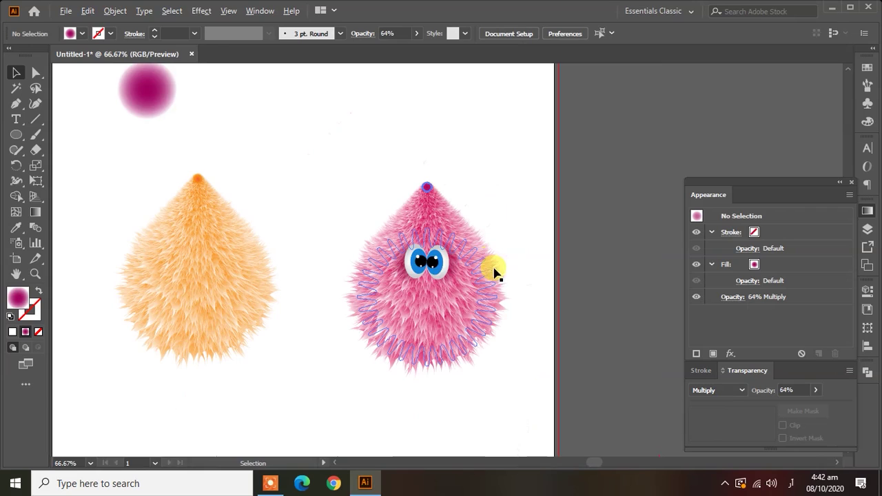
{"action": "left_click", "coordinate": [453, 273]}
{"action": "left_click", "coordinate": [403, 268], "text": "shift"}
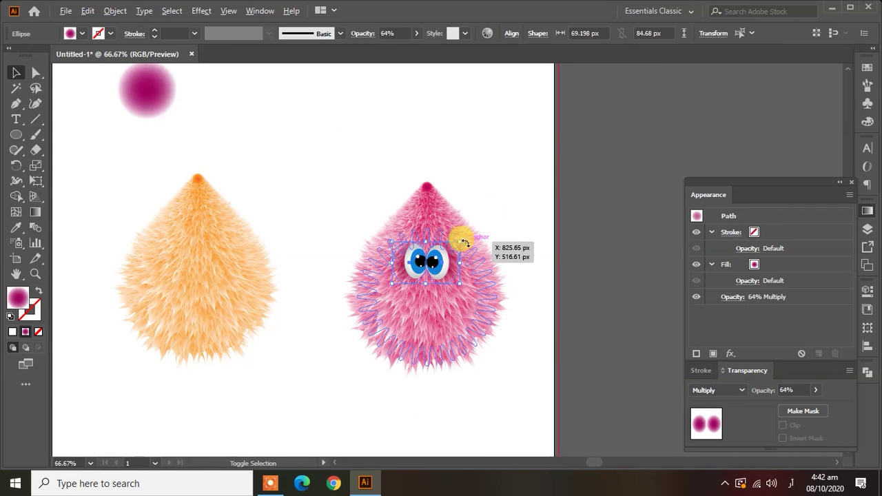
{"action": "left_click_drag", "start_coordinate": [464, 243], "coordinate": [461, 239]}
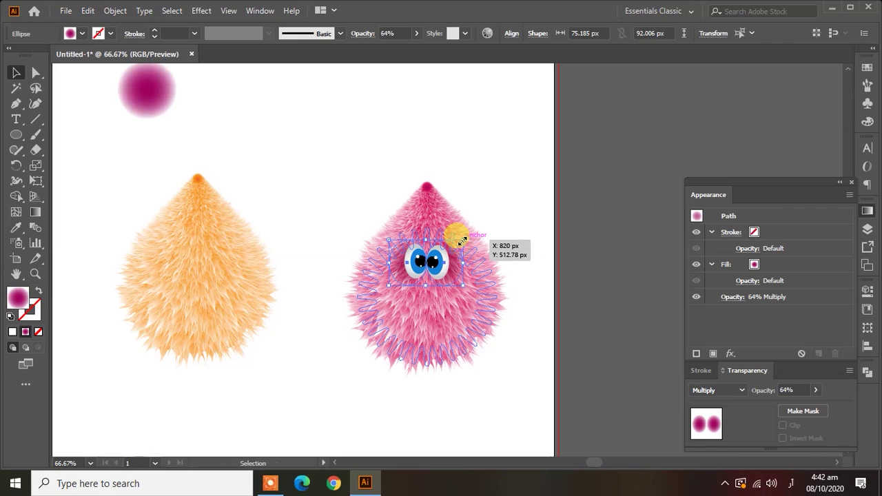
Draw a small tall oval between the creatures with the Ellipse Tool
{"action": "left_click", "coordinate": [508, 203]}
{"action": "left_click_drag", "start_coordinate": [17, 135], "coordinate": [59, 165]}
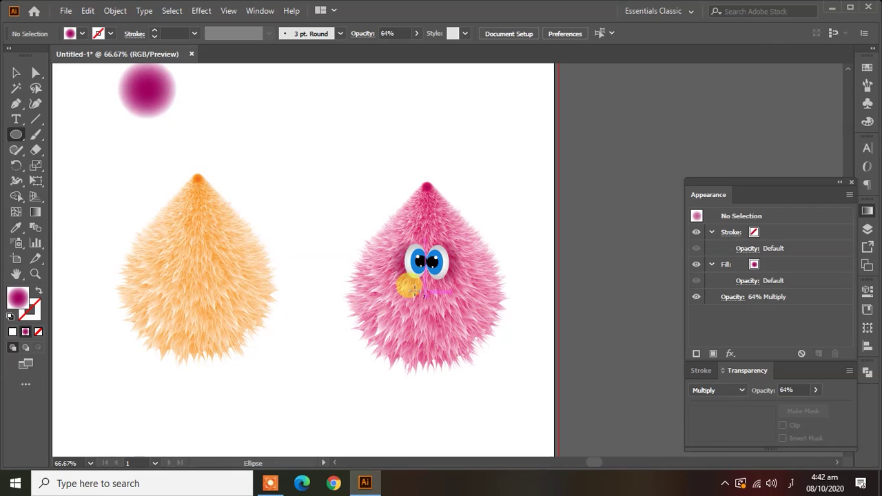
{"action": "mouse_move", "coordinate": [287, 179]}
{"action": "left_mouse_down"}
{"action": "mouse_move", "coordinate": [311, 222]}
{"action": "mouse_move", "coordinate": [303, 215]}
{"action": "left_mouse_up"}
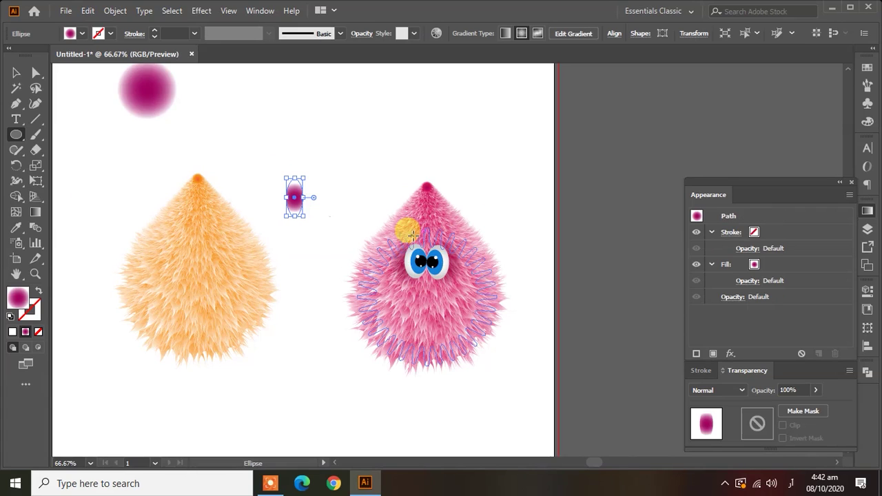
{"action": "key", "text": "v"}
{"action": "left_click", "coordinate": [283, 219]}
{"action": "left_click", "coordinate": [292, 201]}
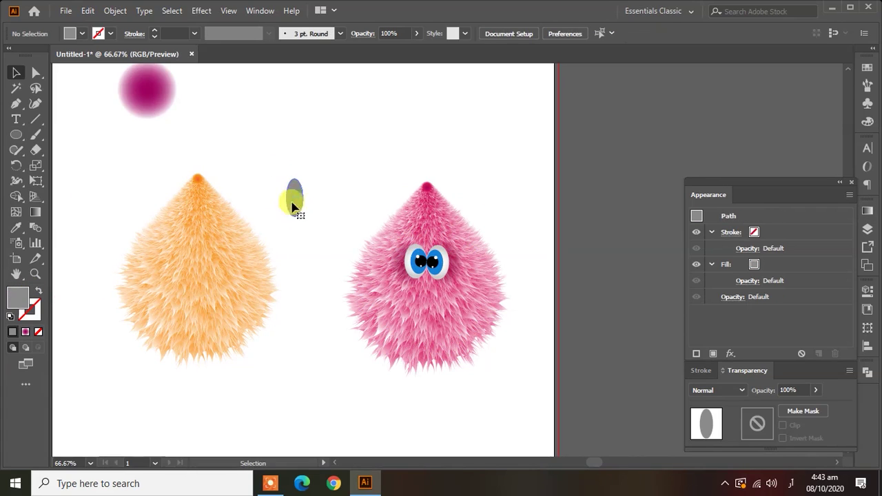
Fill the oval with orange #FF7C24 and set its stroke to None
{"action": "left_click", "coordinate": [27, 333]}
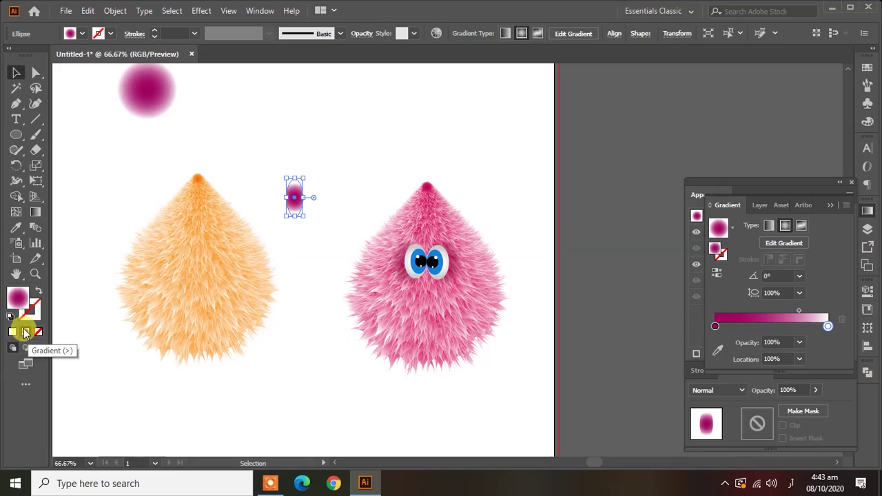
{"action": "left_click", "coordinate": [12, 318]}
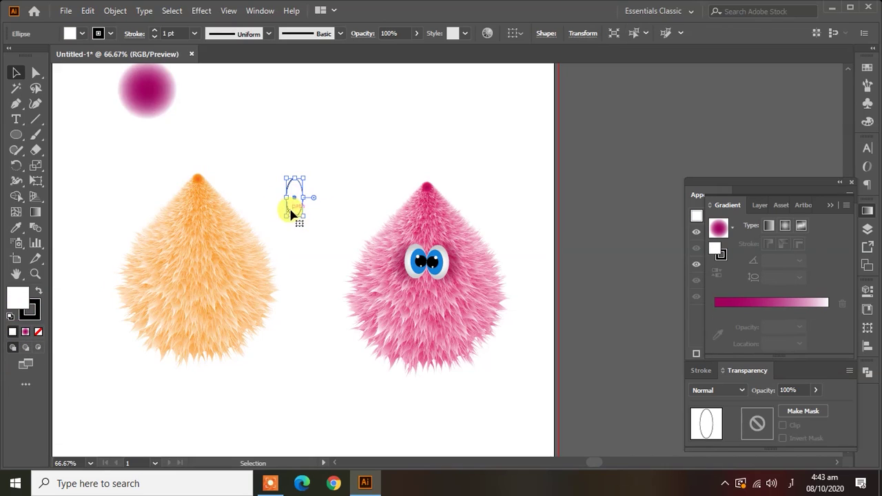
{"action": "double_click", "coordinate": [17, 297]}
{"action": "left_click_drag", "start_coordinate": [602, 191], "coordinate": [659, 168]}
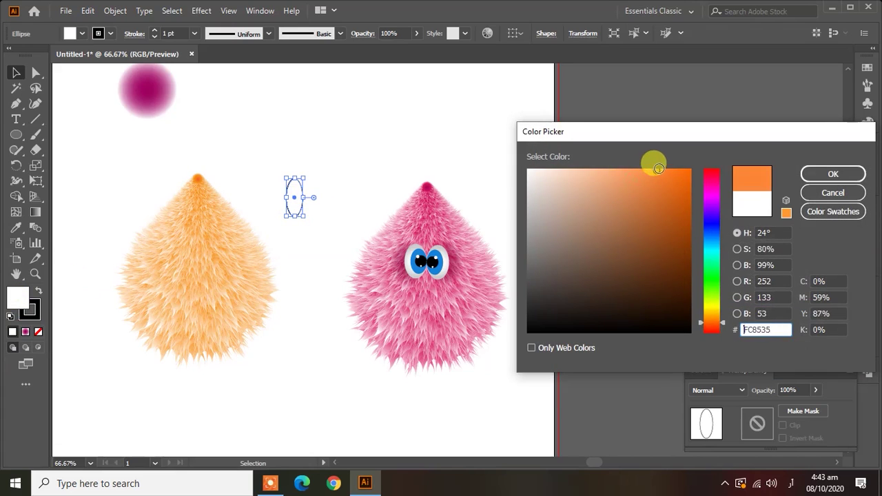
{"action": "left_click", "coordinate": [826, 174]}
{"action": "left_click", "coordinate": [32, 308]}
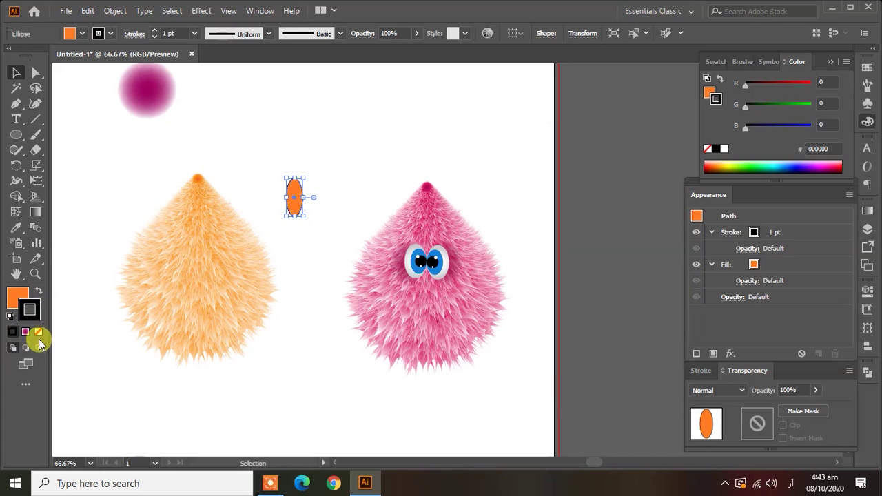
{"action": "left_click", "coordinate": [37, 332]}
{"action": "left_click", "coordinate": [30, 296]}
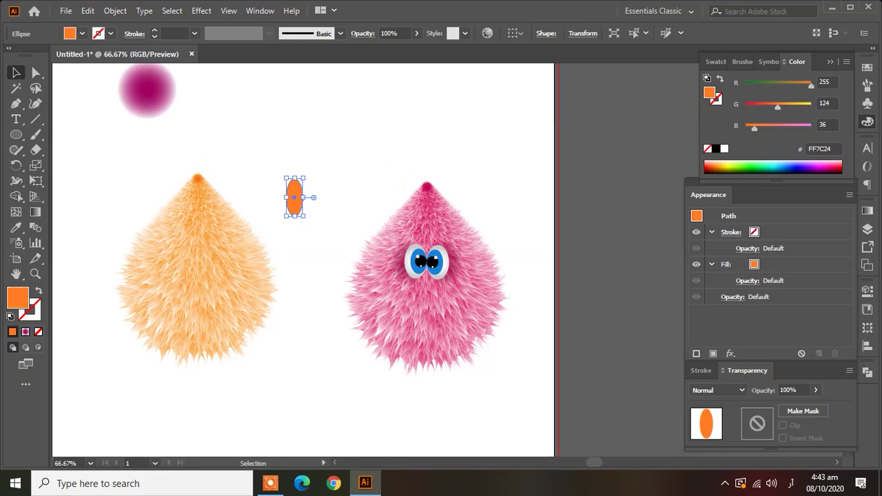
Move the orange oval just below the pink creature's eyes
{"action": "left_click", "coordinate": [317, 135]}
{"action": "left_click_drag", "start_coordinate": [296, 207], "coordinate": [427, 298]}
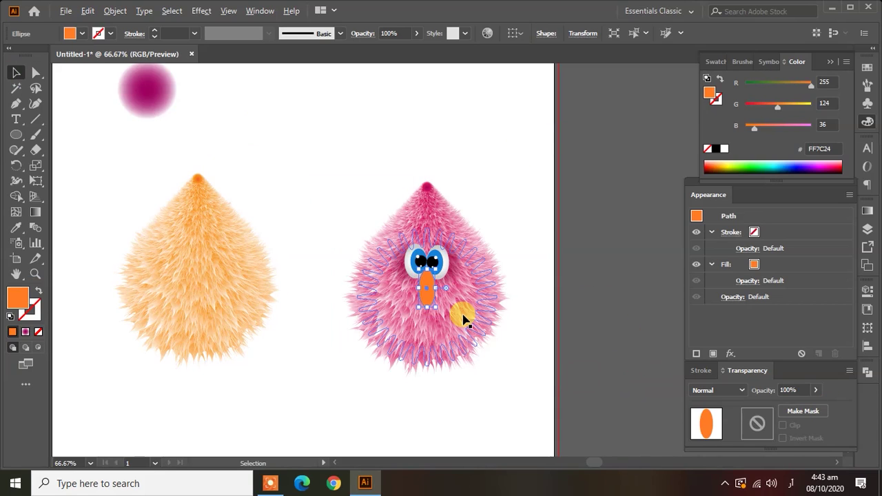
{"action": "scroll", "coordinate": [459, 314], "scroll_direction": "up", "scroll_amount": 2}
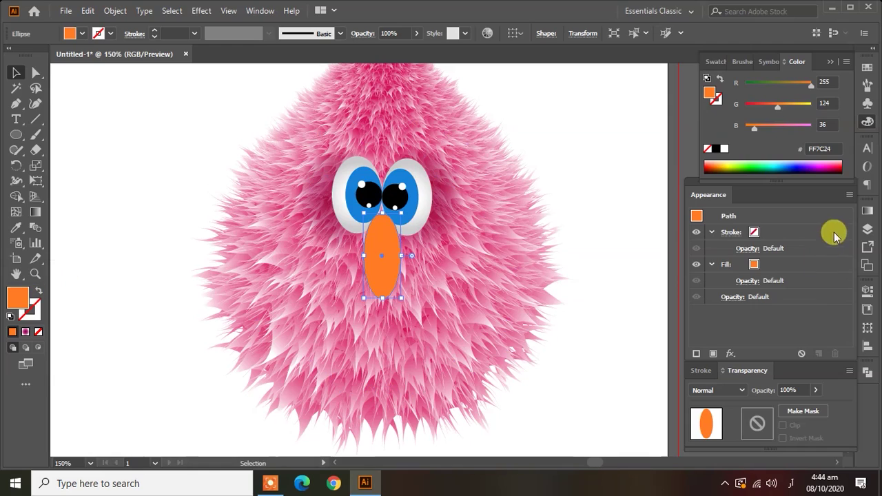
Apply a radial orange-yellow gradient preset to the nose, trimming extra stops
{"action": "left_click", "coordinate": [867, 211]}
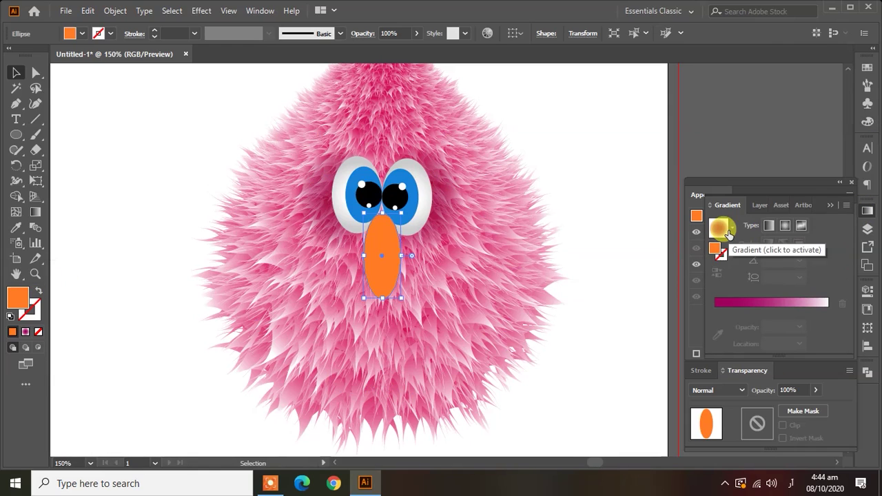
{"action": "left_click", "coordinate": [720, 230]}
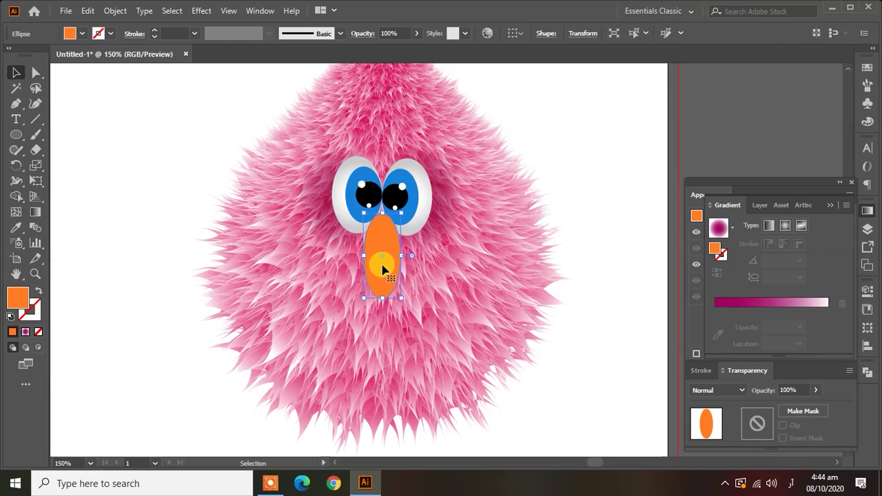
{"action": "left_click", "coordinate": [36, 212]}
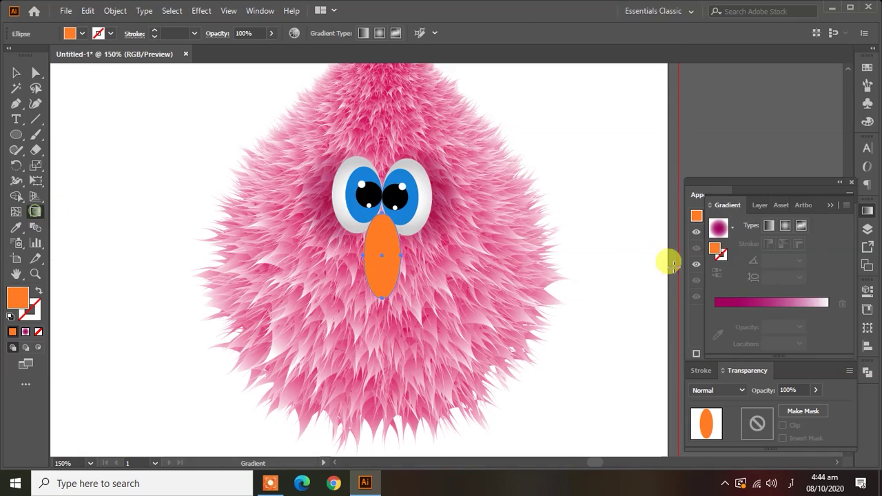
{"action": "left_click", "coordinate": [733, 229]}
{"action": "left_click", "coordinate": [688, 270]}
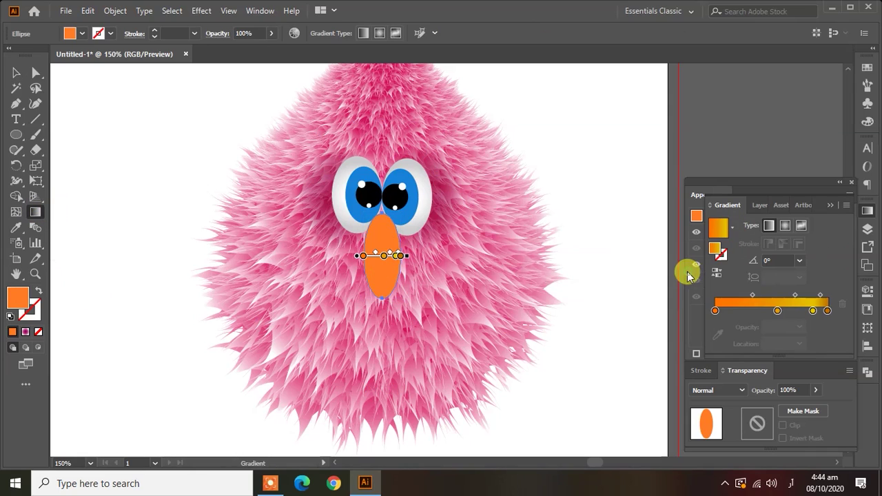
{"action": "left_click", "coordinate": [786, 228]}
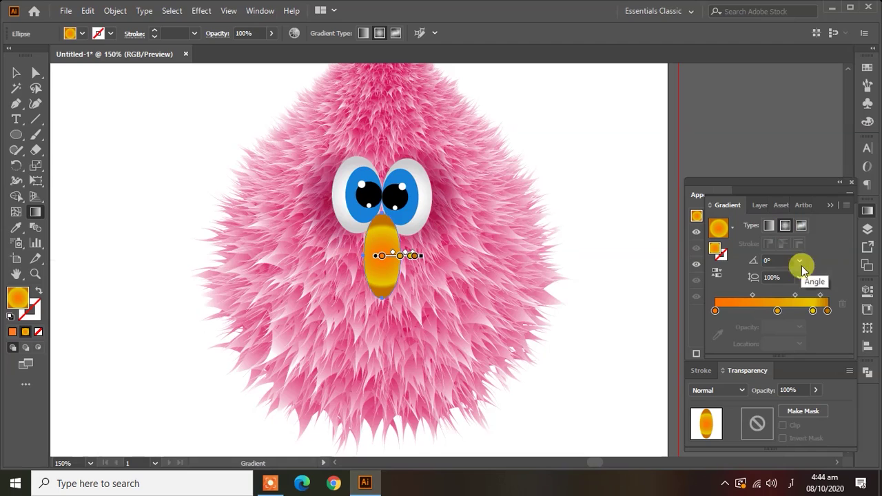
{"action": "mouse_move", "coordinate": [812, 311]}
{"action": "left_mouse_down"}
{"action": "mouse_move", "coordinate": [781, 315]}
{"action": "mouse_move", "coordinate": [791, 333]}
{"action": "left_mouse_up"}
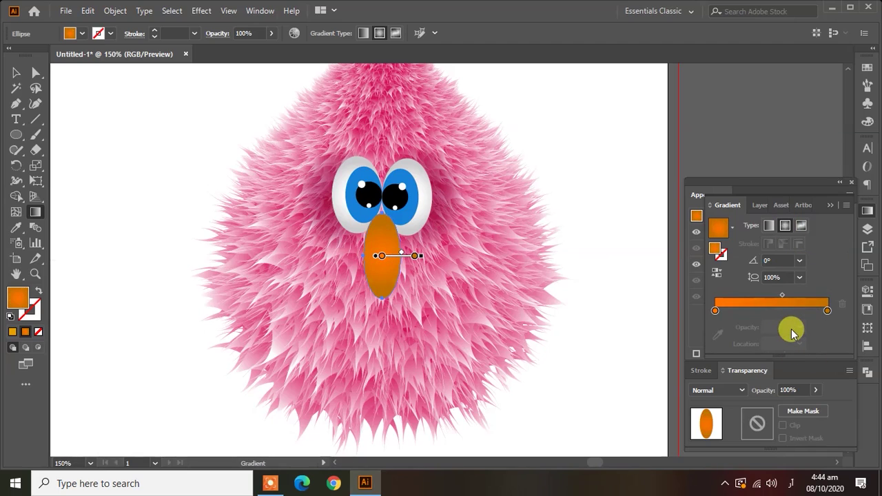
{"action": "left_click", "coordinate": [717, 271]}
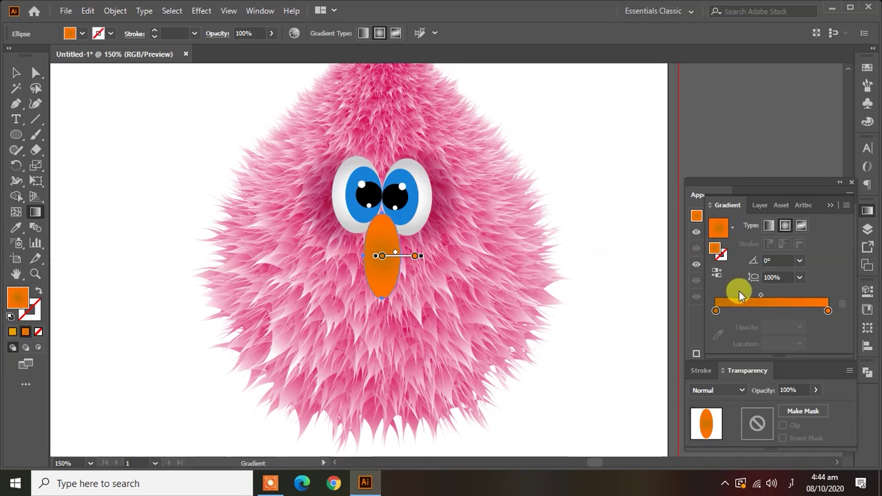
{"action": "left_click", "coordinate": [717, 271]}
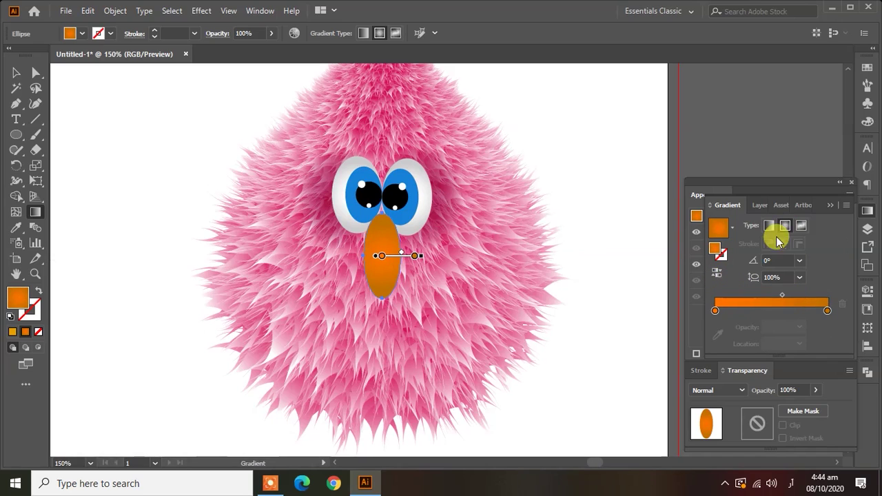
Set the gradient stops to orange, add a third stop, and angle the gradient across the nose
{"action": "left_click", "coordinate": [827, 311]}
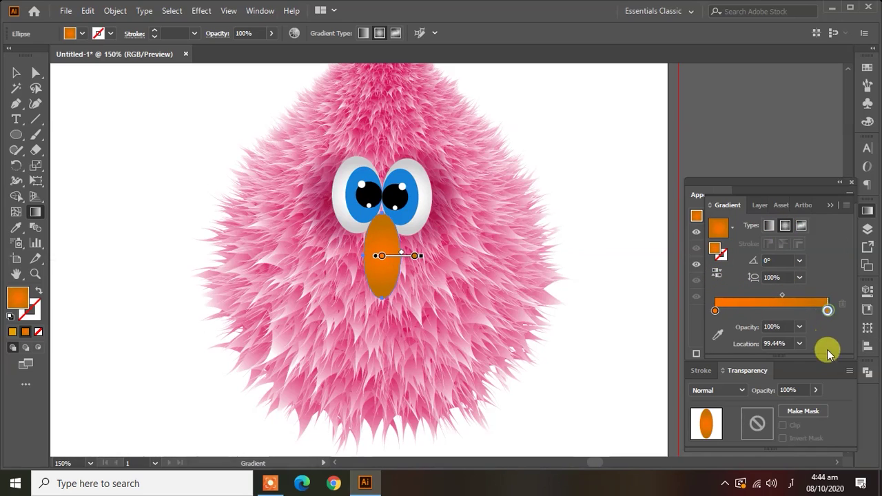
{"action": "double_click", "coordinate": [828, 311]}
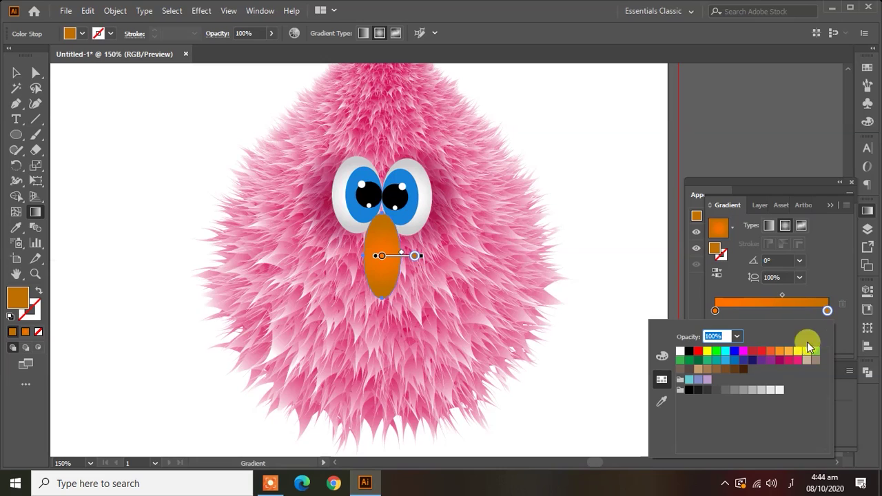
{"action": "left_click", "coordinate": [770, 353]}
{"action": "double_click", "coordinate": [715, 311]}
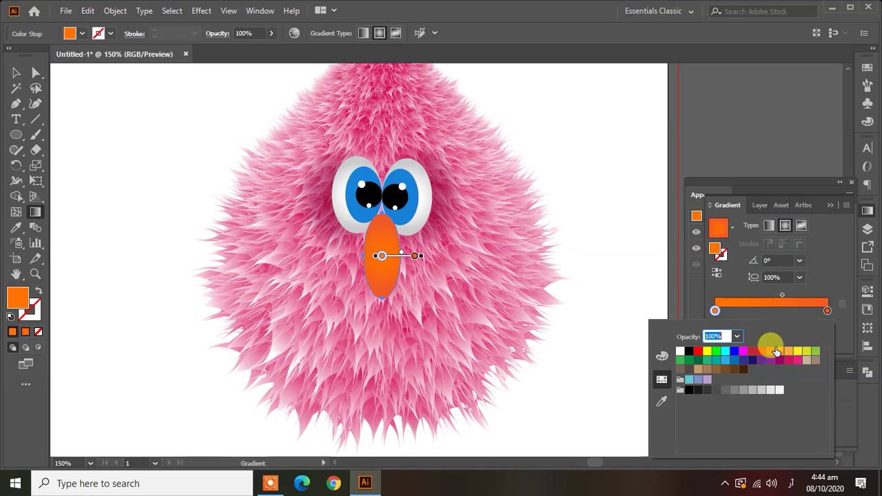
{"action": "left_click", "coordinate": [815, 284]}
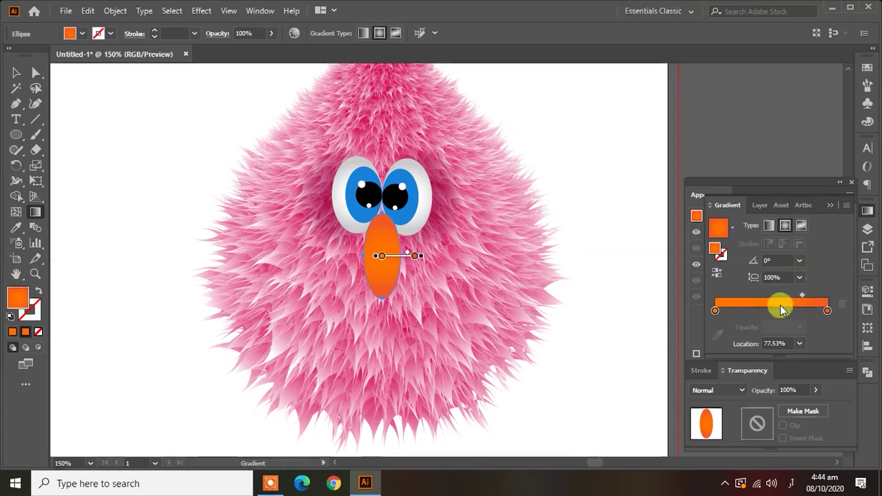
{"action": "mouse_move", "coordinate": [780, 307]}
{"action": "left_mouse_down"}
{"action": "mouse_move", "coordinate": [739, 315]}
{"action": "mouse_move", "coordinate": [749, 315]}
{"action": "left_mouse_up"}
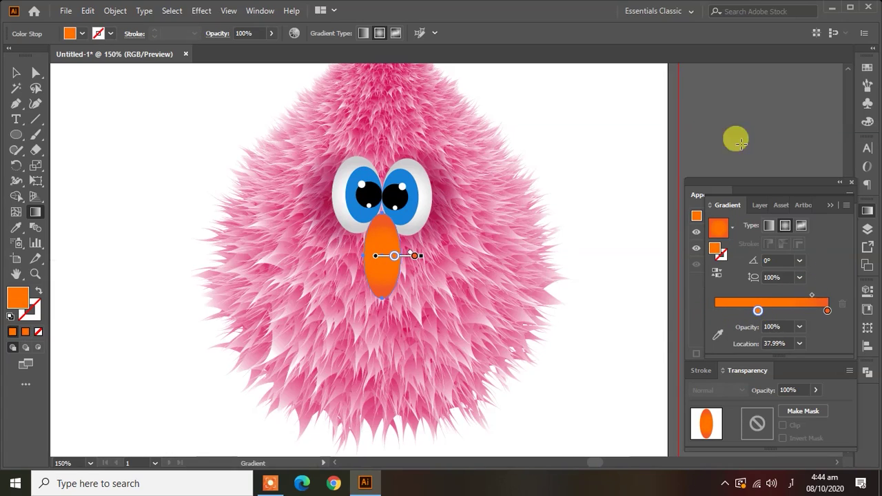
{"action": "mouse_move", "coordinate": [390, 252]}
{"action": "left_mouse_down"}
{"action": "mouse_move", "coordinate": [420, 243]}
{"action": "mouse_move", "coordinate": [374, 261]}
{"action": "left_mouse_up"}
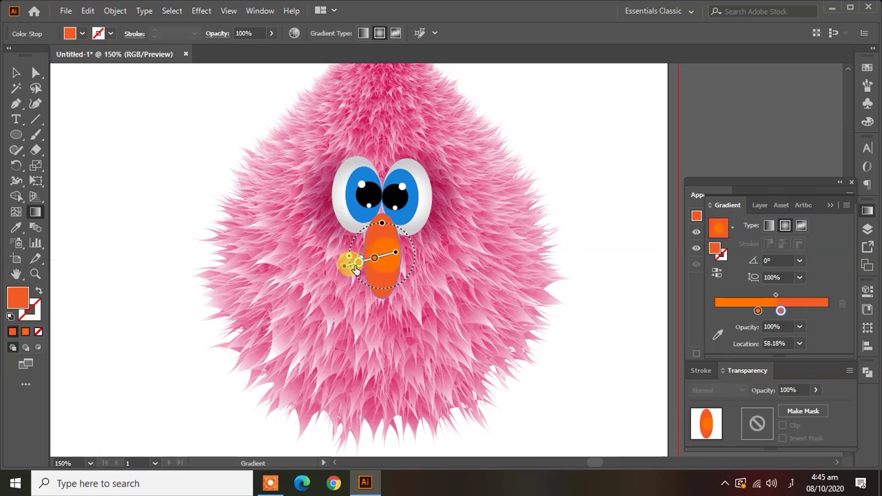
{"action": "key", "text": "ctrl+z"}
{"action": "left_click", "coordinate": [13, 73]}
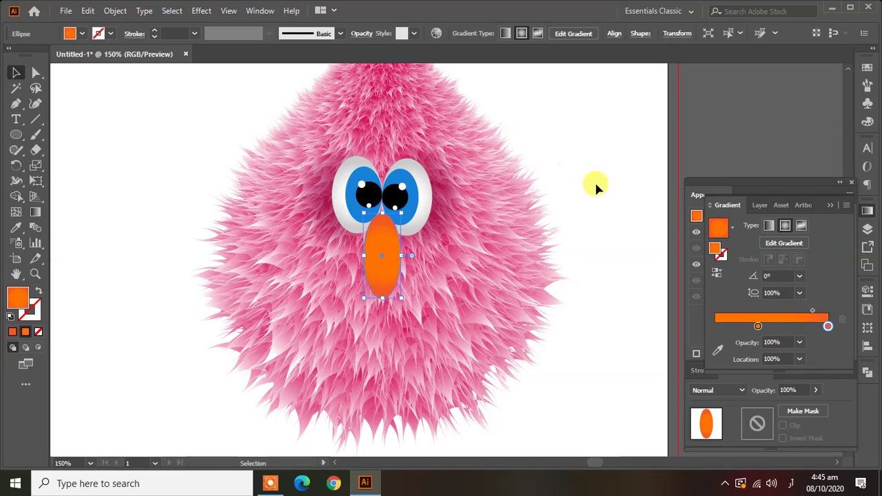
Duplicate the pink creature's eyes and nose into the empty space between the creatures
{"action": "left_click", "coordinate": [582, 206]}
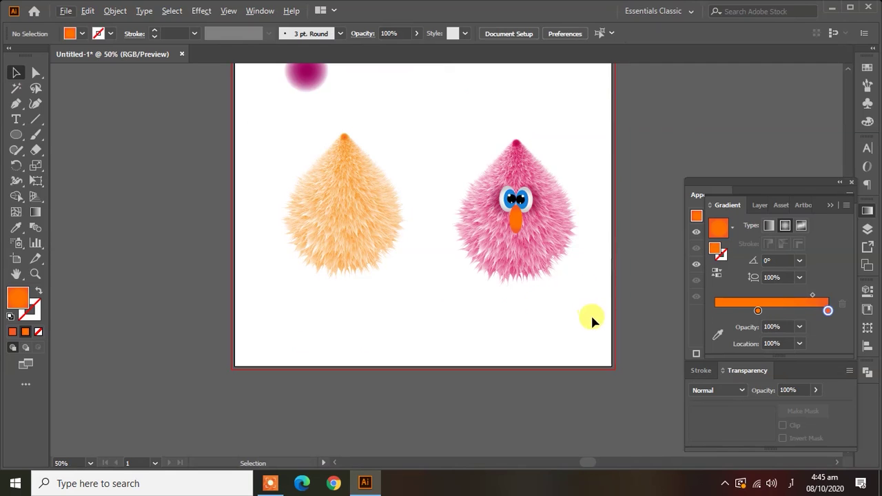
{"action": "left_click_drag", "start_coordinate": [589, 317], "coordinate": [448, 108]}
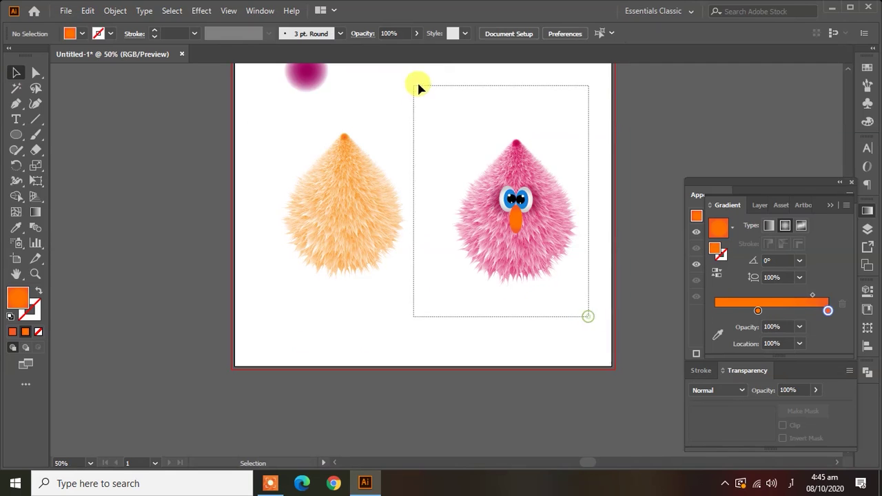
{"action": "left_click", "coordinate": [500, 324]}
{"action": "scroll", "coordinate": [503, 207], "scroll_direction": "up", "scroll_amount": 2, "text": "alt"}
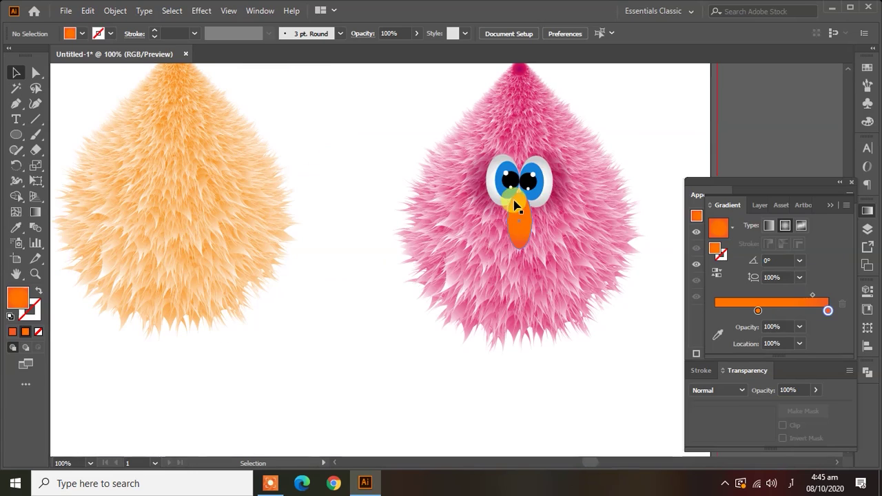
{"action": "left_click", "coordinate": [507, 194]}
{"action": "left_click", "coordinate": [525, 232], "text": "shift"}
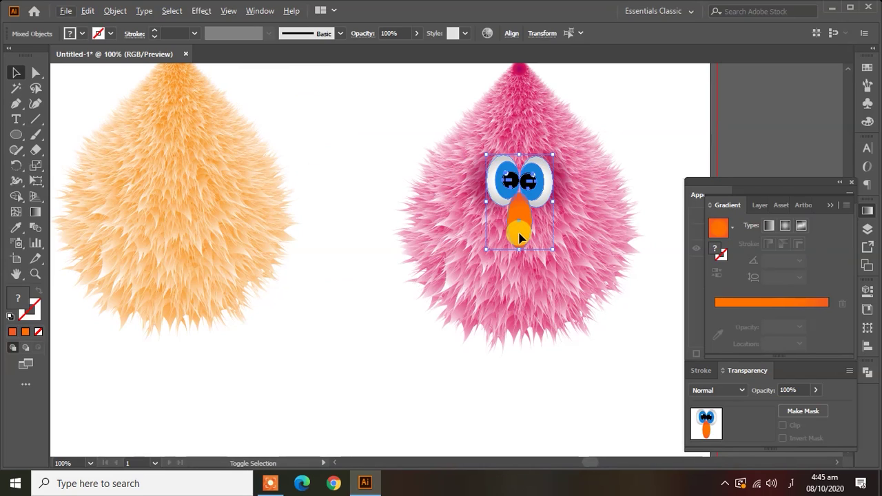
{"action": "left_click_drag", "start_coordinate": [520, 234], "coordinate": [325, 345], "text": "alt"}
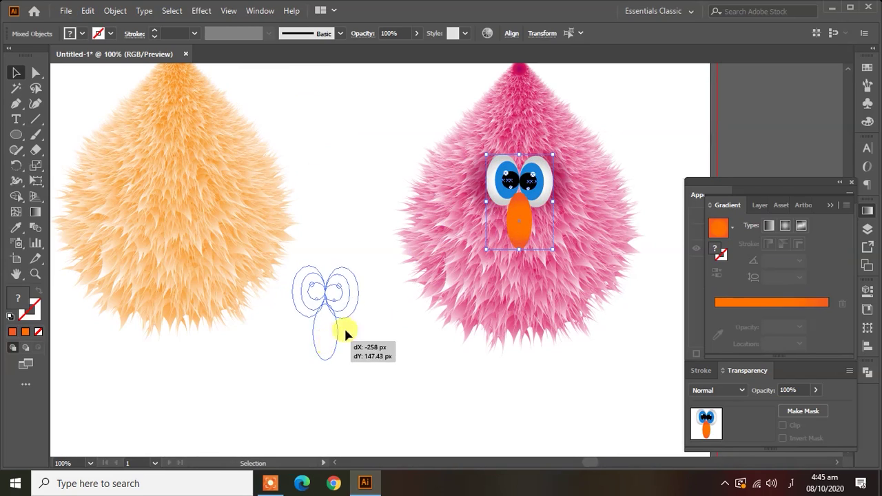
Copy both pink cheek ellipses onto the orange creature's face
{"action": "left_click", "coordinate": [486, 192]}
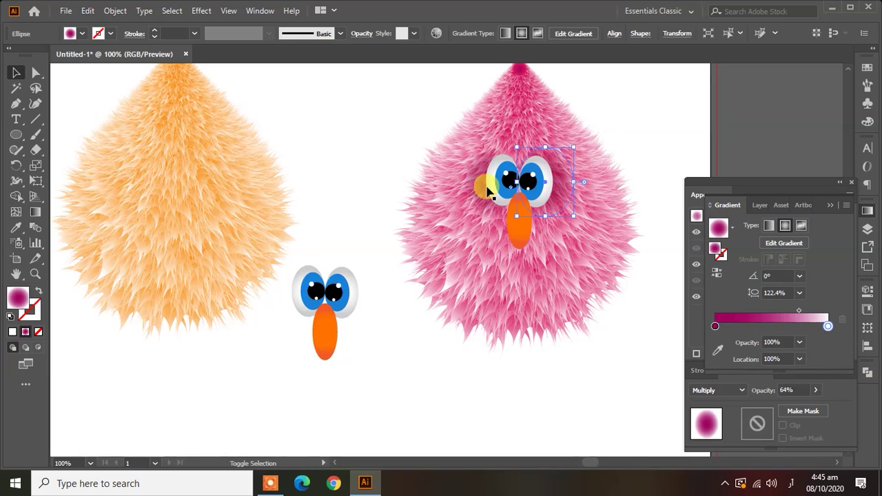
{"action": "left_click", "coordinate": [480, 190], "text": "shift"}
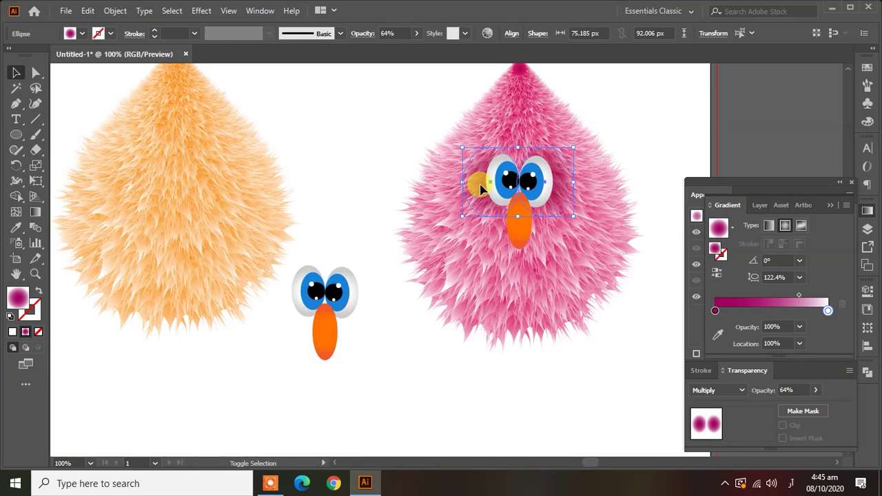
{"action": "left_click", "coordinate": [480, 192], "text": "shift"}
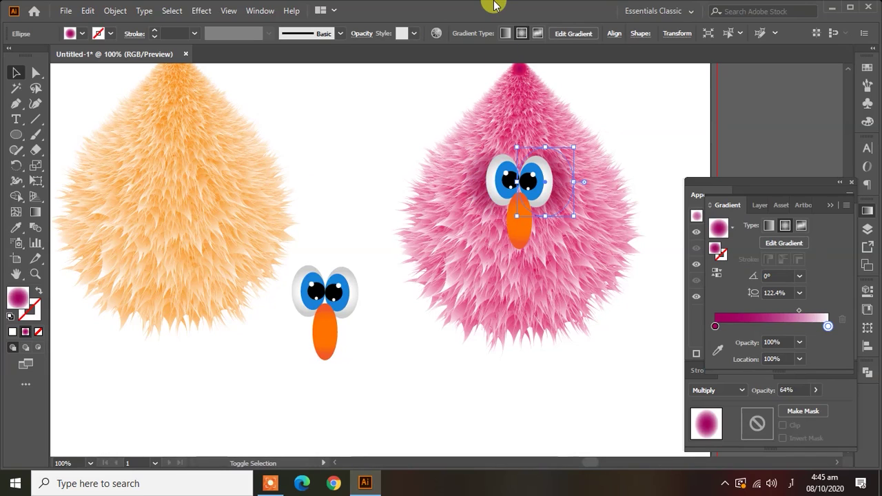
{"action": "left_click", "coordinate": [482, 206]}
{"action": "left_click", "coordinate": [481, 200], "text": "shift"}
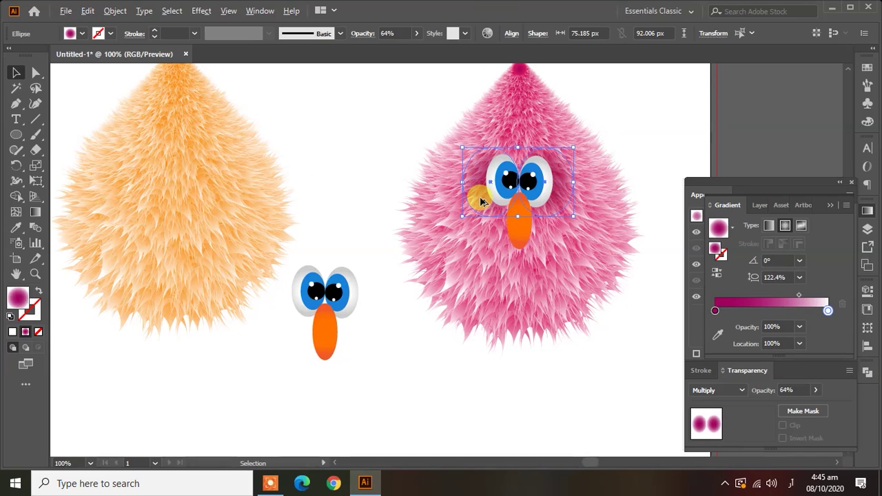
{"action": "mouse_move", "coordinate": [481, 201]}
{"action": "left_mouse_down"}
{"action": "mouse_move", "coordinate": [136, 191]}
{"action": "mouse_move", "coordinate": [138, 176]}
{"action": "mouse_move", "coordinate": [160, 196]}
{"action": "left_mouse_up"}
{"action": "scroll", "coordinate": [138, 176], "scroll_direction": "up", "scroll_amount": 1}
{"action": "scroll", "coordinate": [138, 176], "scroll_direction": "up", "scroll_amount": 1}
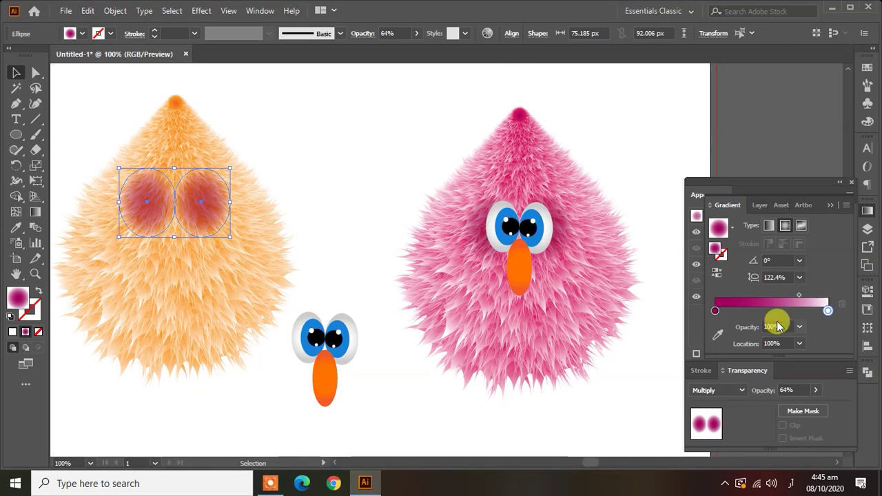
Make the copied cheek gradient start orange and set the cheeks' opacity to 83%
{"action": "double_click", "coordinate": [715, 311]}
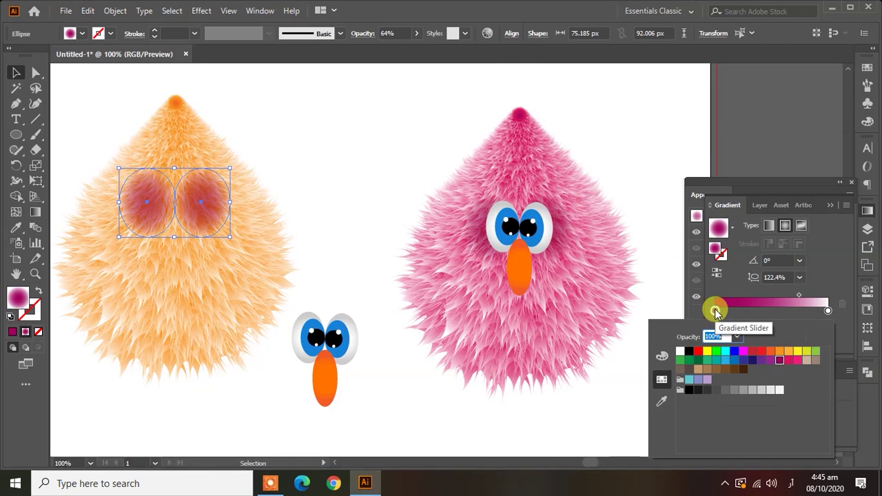
{"action": "left_click", "coordinate": [780, 357]}
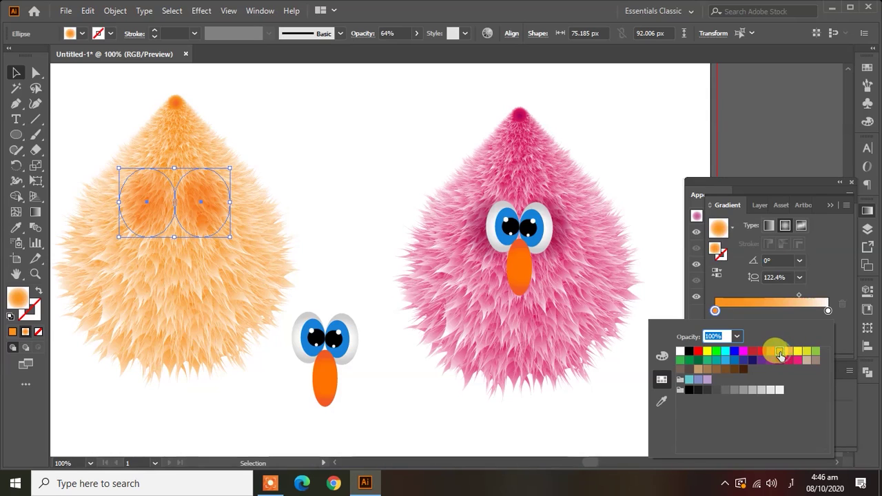
{"action": "left_click", "coordinate": [762, 187]}
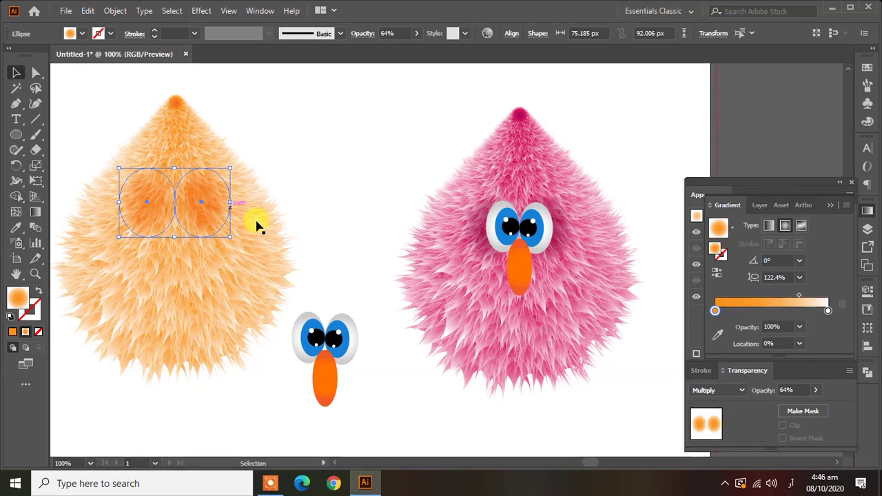
{"action": "left_click", "coordinate": [815, 390]}
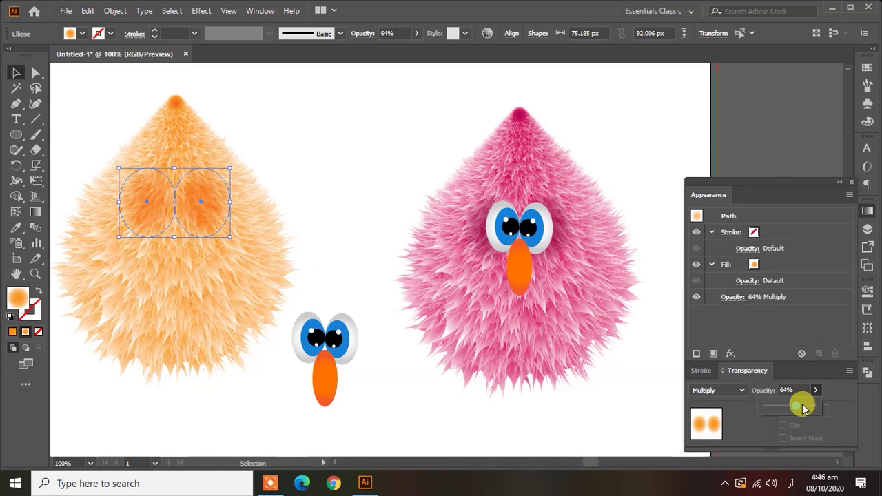
{"action": "left_click_drag", "start_coordinate": [809, 410], "coordinate": [804, 407]}
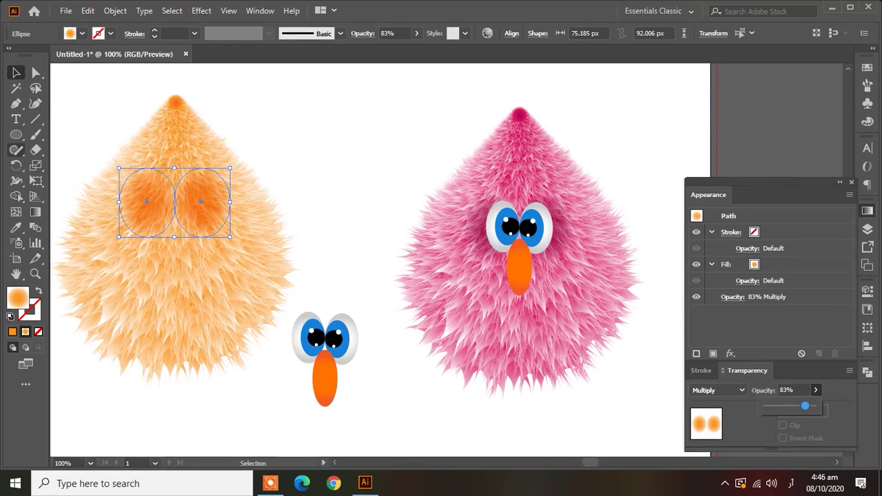
Move the copied eyes and nose onto the orange creature's face
{"action": "left_click_drag", "start_coordinate": [390, 409], "coordinate": [158, 219]}
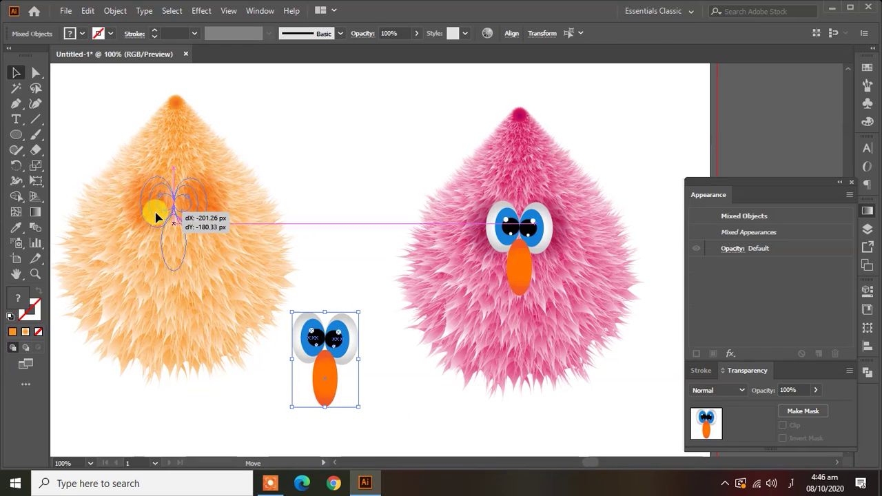
{"action": "left_click_drag", "start_coordinate": [163, 222], "coordinate": [151, 210]}
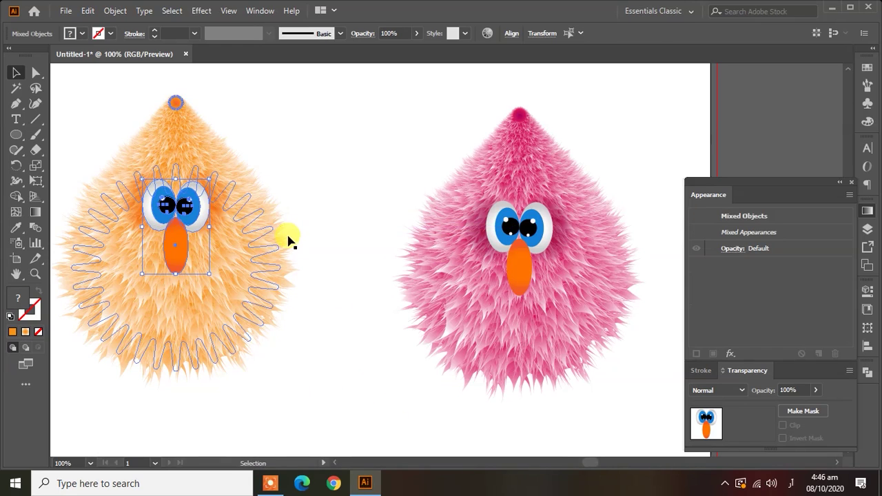
{"action": "left_click_drag", "start_coordinate": [308, 172], "coordinate": [308, 264]}
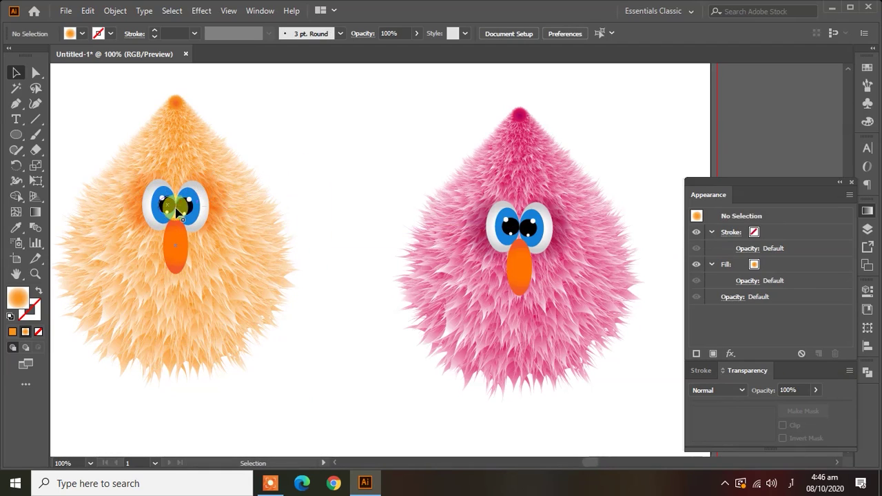
Remove the stray magenta circle from the artboard
{"action": "scroll", "coordinate": [326, 352], "scroll_direction": "down", "scroll_amount": 1, "text": "alt"}
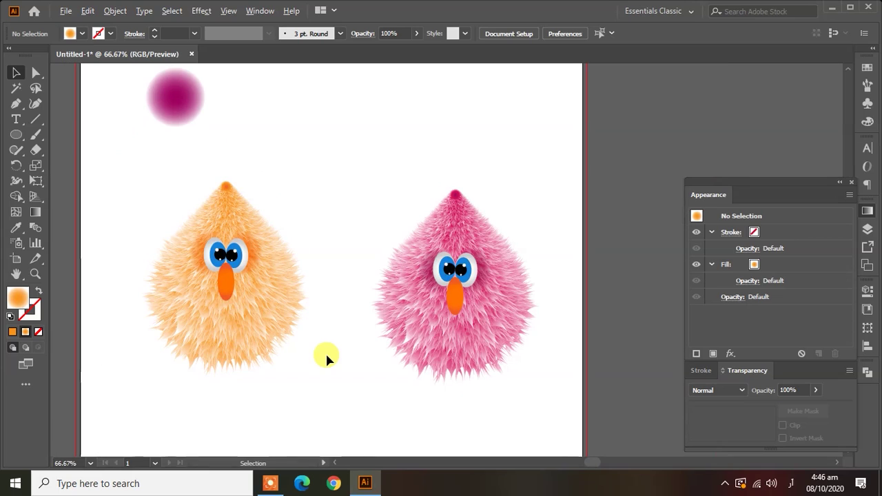
{"action": "scroll", "coordinate": [325, 357], "scroll_direction": "down", "scroll_amount": 1, "text": "alt"}
{"action": "left_click_drag", "start_coordinate": [249, 170], "coordinate": [146, 121]}
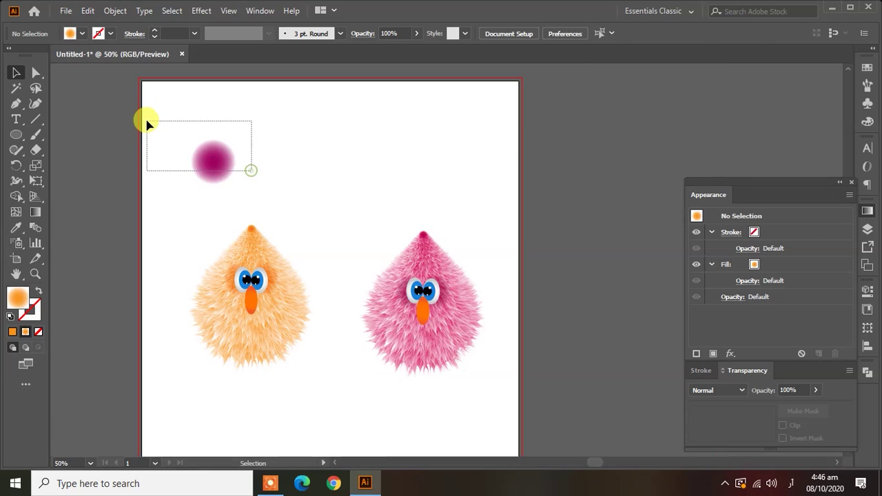
{"action": "key", "text": "ctrl+x"}
Move the pink creature up-left and the orange creature right, close beside it
{"action": "left_click_drag", "start_coordinate": [508, 404], "coordinate": [146, 204]}
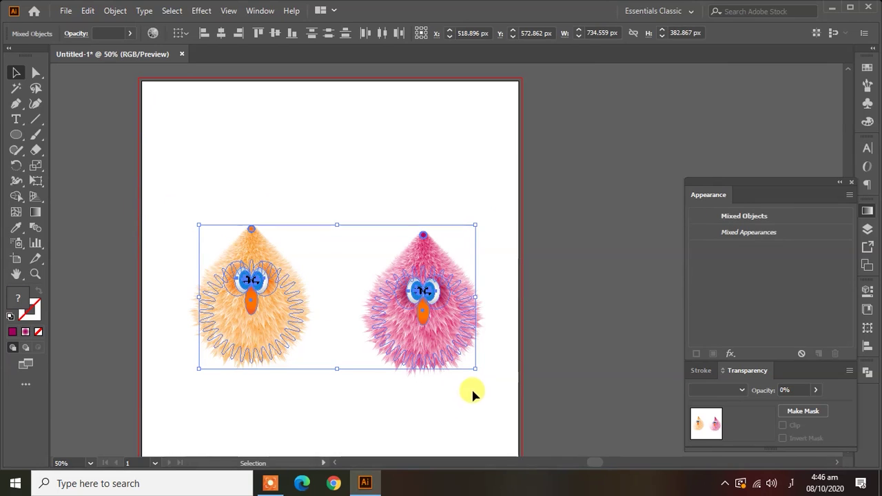
{"action": "left_click_drag", "start_coordinate": [484, 411], "coordinate": [377, 197]}
{"action": "left_click_drag", "start_coordinate": [388, 318], "coordinate": [369, 300]}
{"action": "left_click", "coordinate": [502, 268]}
{"action": "left_click_drag", "start_coordinate": [301, 388], "coordinate": [172, 201]}
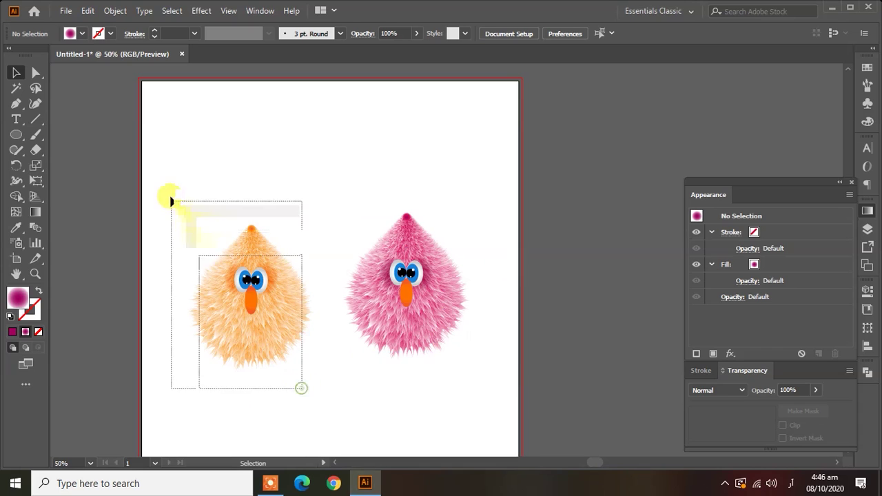
{"action": "left_click_drag", "start_coordinate": [227, 326], "coordinate": [252, 314]}
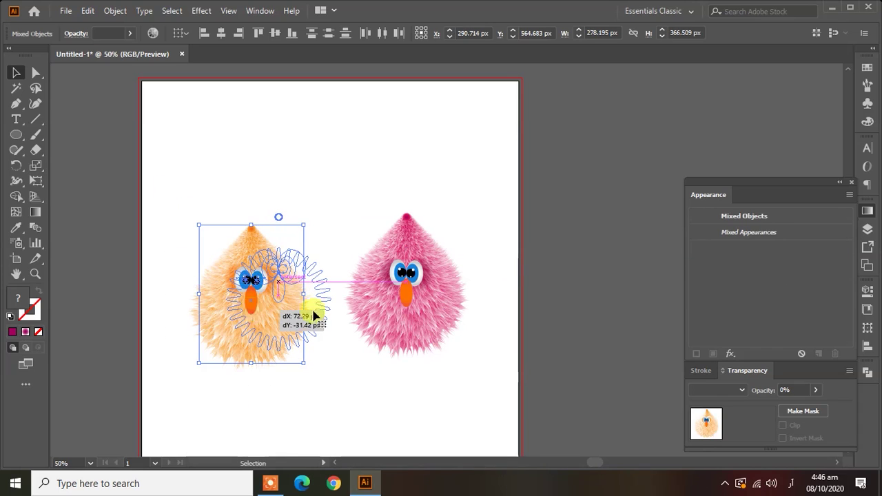
{"action": "left_click_drag", "start_coordinate": [313, 315], "coordinate": [314, 316]}
{"action": "left_click", "coordinate": [489, 252]}
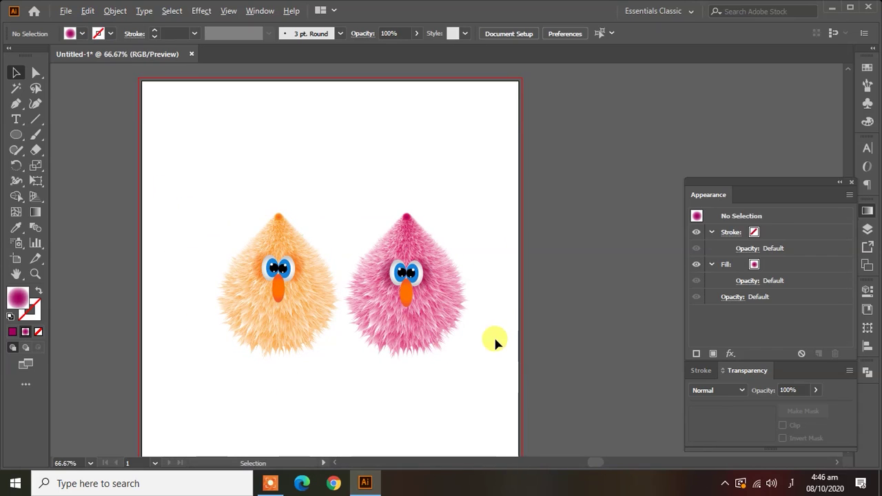
{"action": "scroll", "coordinate": [493, 336], "scroll_direction": "up", "scroll_amount": 1, "text": "alt"}
{"action": "left_click_drag", "start_coordinate": [492, 337], "coordinate": [524, 369]}
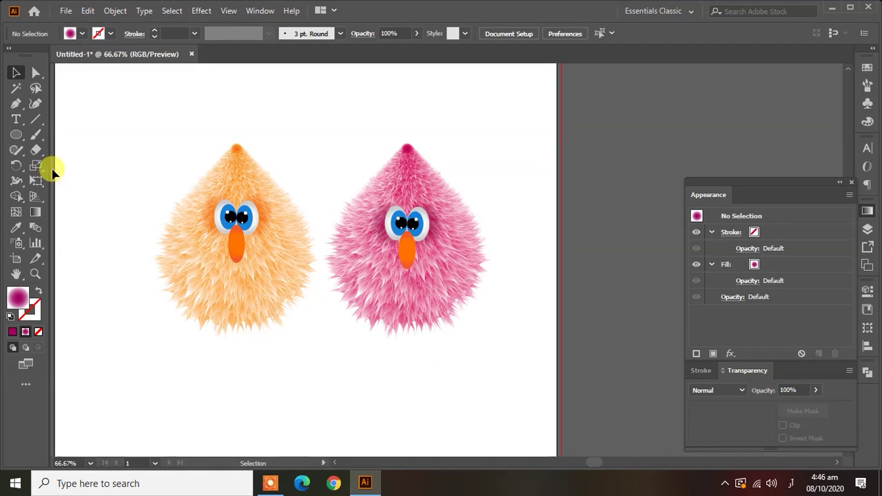
{"action": "scroll", "coordinate": [58, 176], "scroll_direction": "down", "scroll_amount": 2, "text": "alt"}
{"action": "scroll", "coordinate": [57, 176], "scroll_direction": "up", "scroll_amount": 1, "text": "alt"}
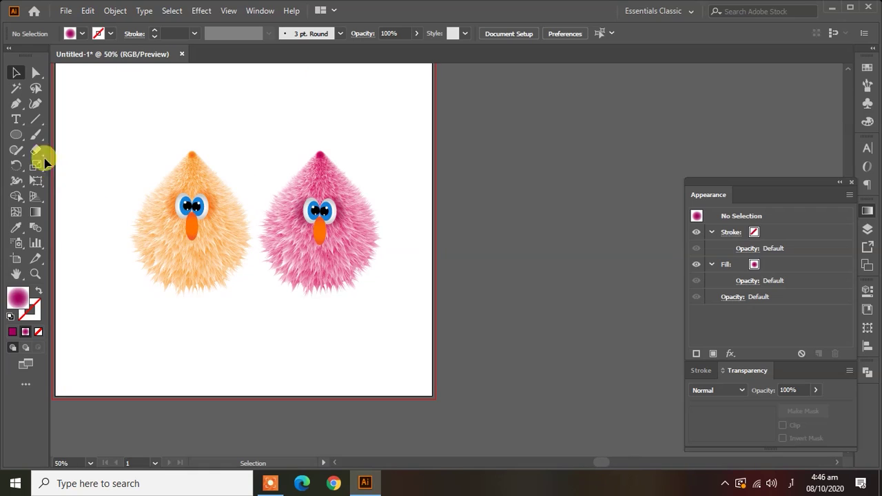
{"action": "left_click_drag", "start_coordinate": [15, 142], "coordinate": [55, 134]}
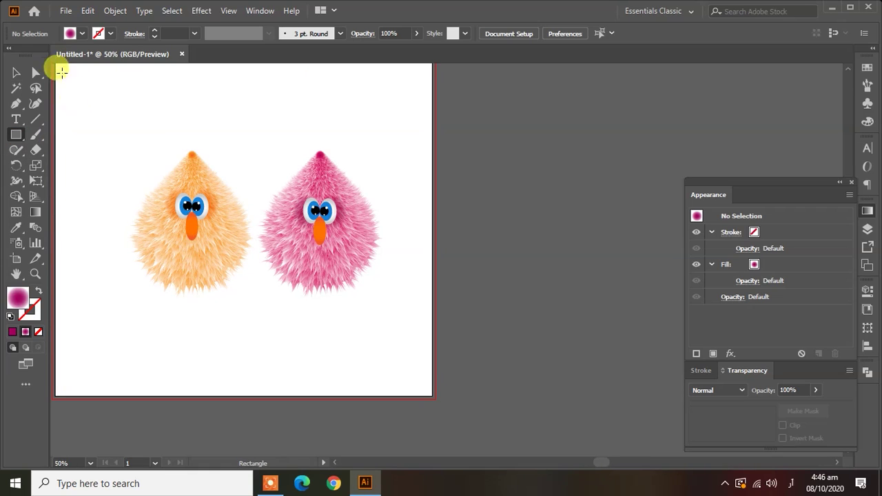
Draw a rectangle covering the whole artboard and select it
{"action": "left_click_drag", "start_coordinate": [130, 140], "coordinate": [173, 139]}
{"action": "left_click_drag", "start_coordinate": [115, 118], "coordinate": [152, 138]}
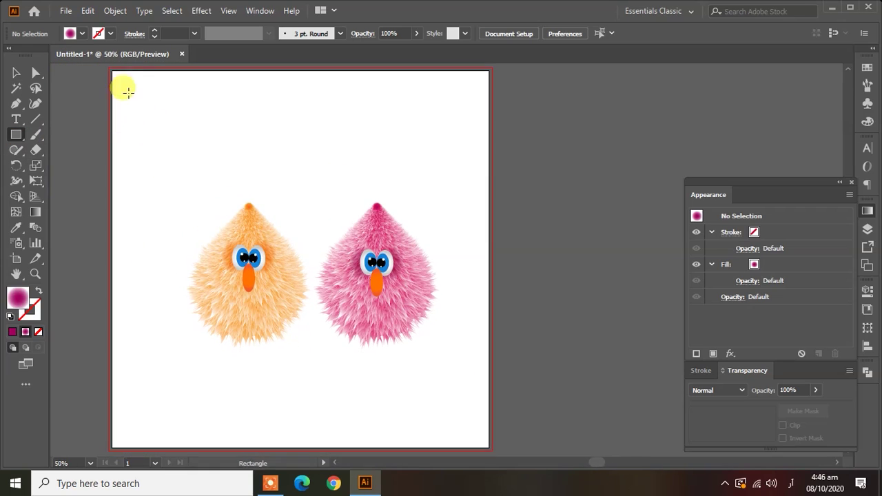
{"action": "left_click_drag", "start_coordinate": [112, 71], "coordinate": [484, 339]}
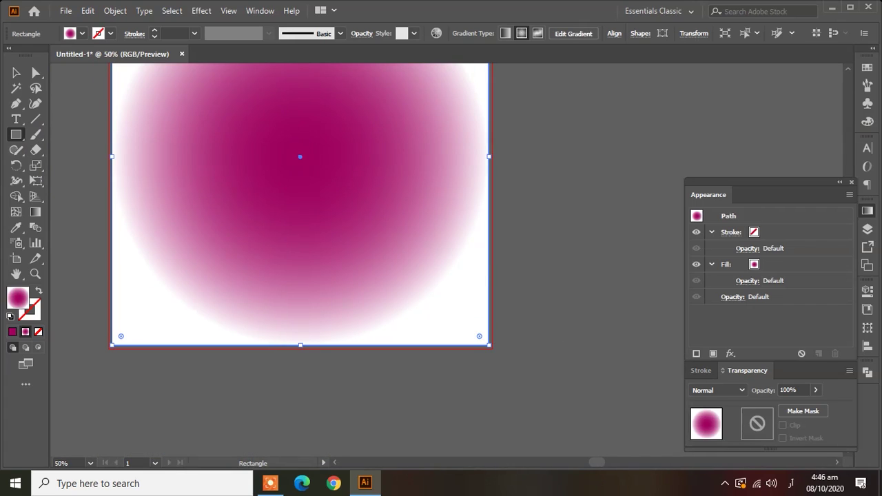
{"action": "left_click_drag", "start_coordinate": [211, 203], "coordinate": [203, 283]}
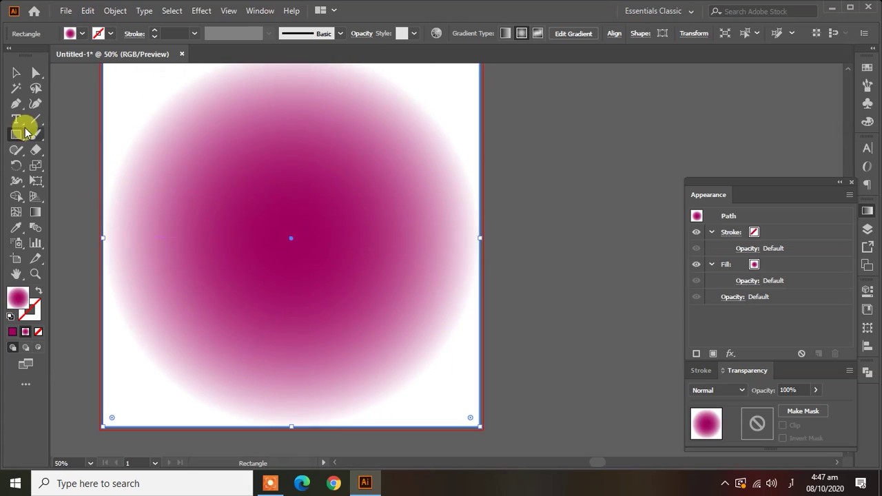
{"action": "key", "text": "v"}
{"action": "left_click", "coordinate": [312, 247]}
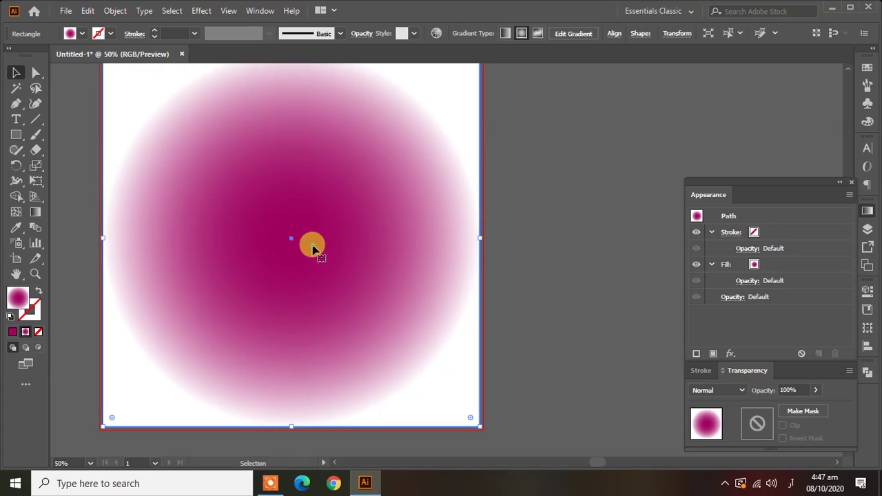
Fill the rectangle with solid light green 71F967
{"action": "left_click", "coordinate": [867, 212]}
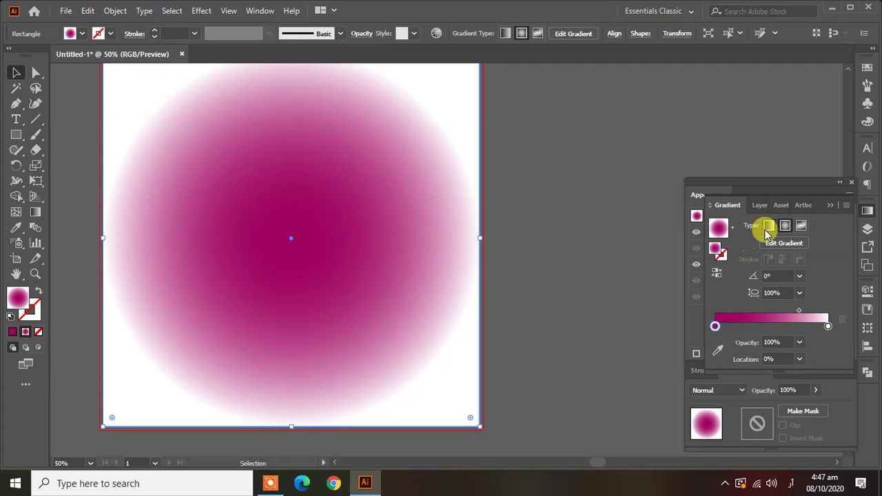
{"action": "double_click", "coordinate": [14, 297]}
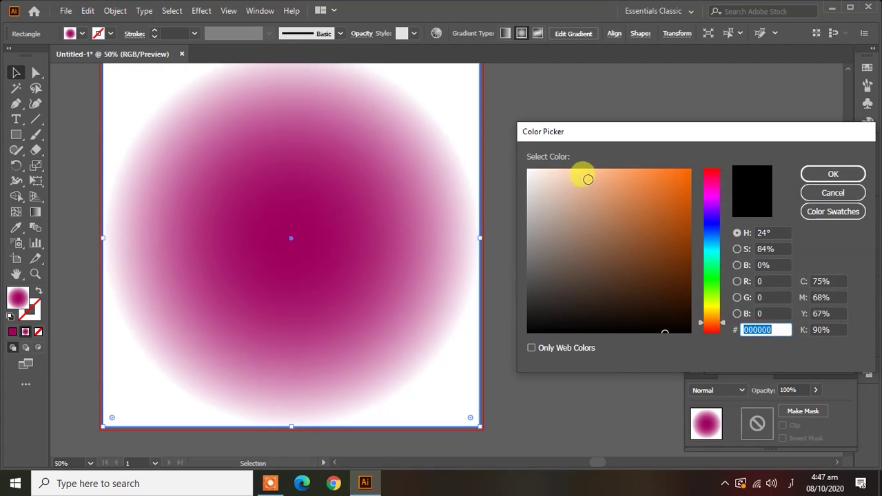
{"action": "mouse_move", "coordinate": [588, 179]}
{"action": "left_mouse_down"}
{"action": "mouse_move", "coordinate": [614, 166]}
{"action": "mouse_move", "coordinate": [675, 157]}
{"action": "mouse_move", "coordinate": [573, 160]}
{"action": "left_mouse_up"}
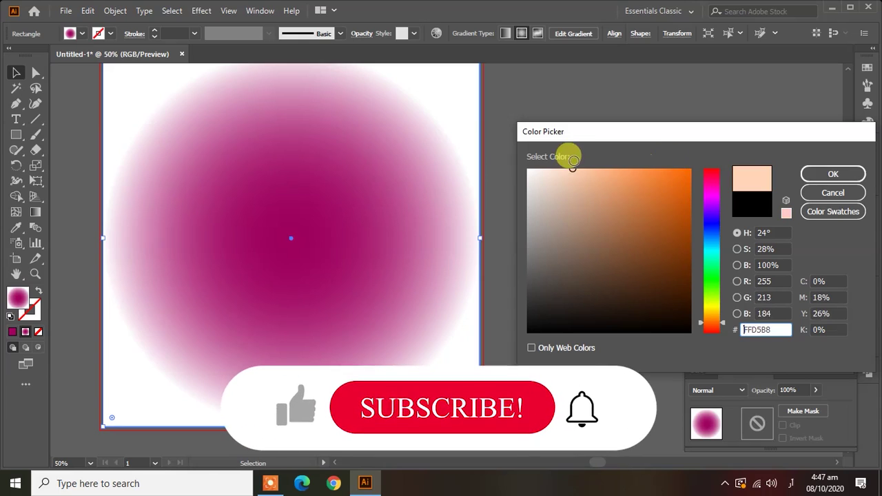
{"action": "left_click_drag", "start_coordinate": [717, 320], "coordinate": [723, 281]}
{"action": "left_click_drag", "start_coordinate": [573, 170], "coordinate": [626, 172]}
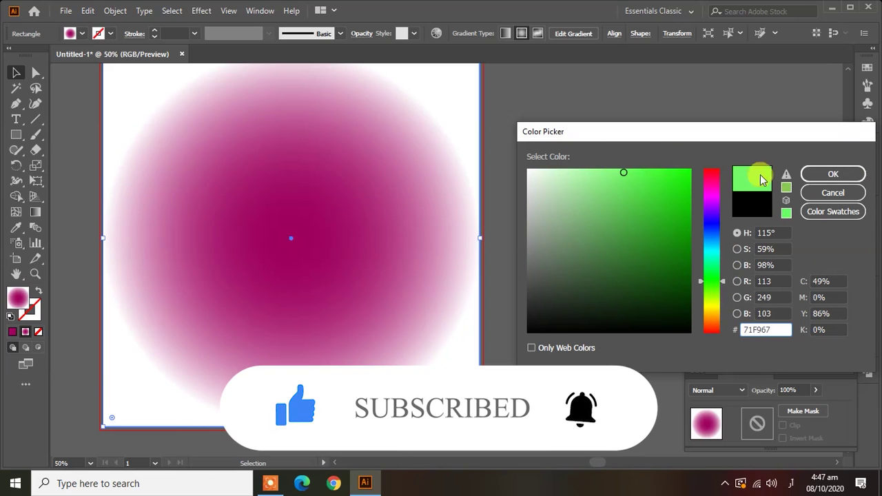
{"action": "left_click", "coordinate": [827, 174]}
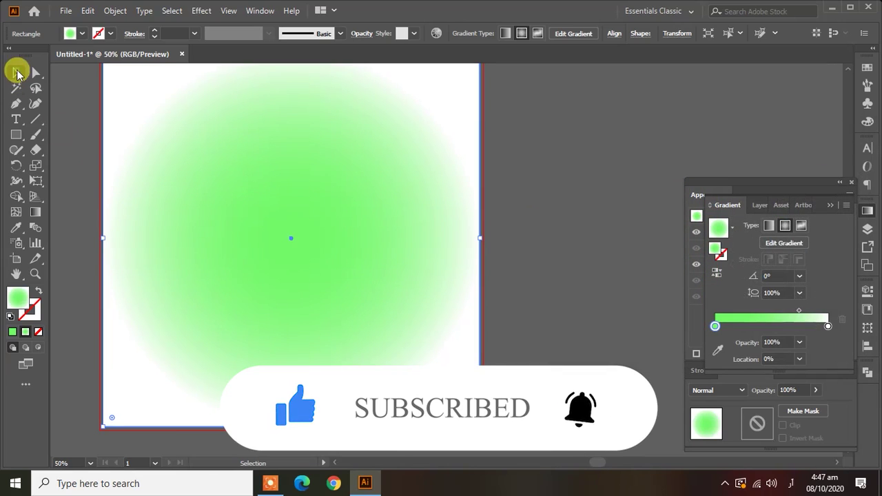
{"action": "left_click", "coordinate": [13, 331]}
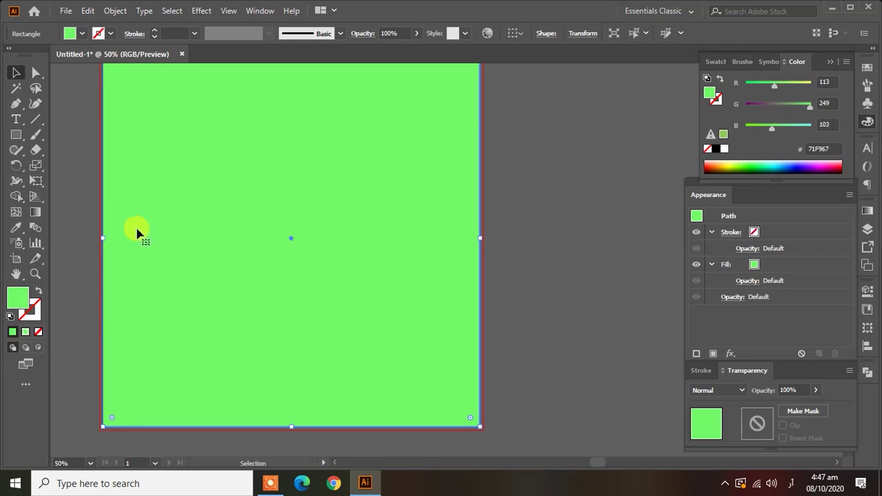
Send the green rectangle to the back behind both creatures, then deselect
{"action": "left_click", "coordinate": [581, 292]}
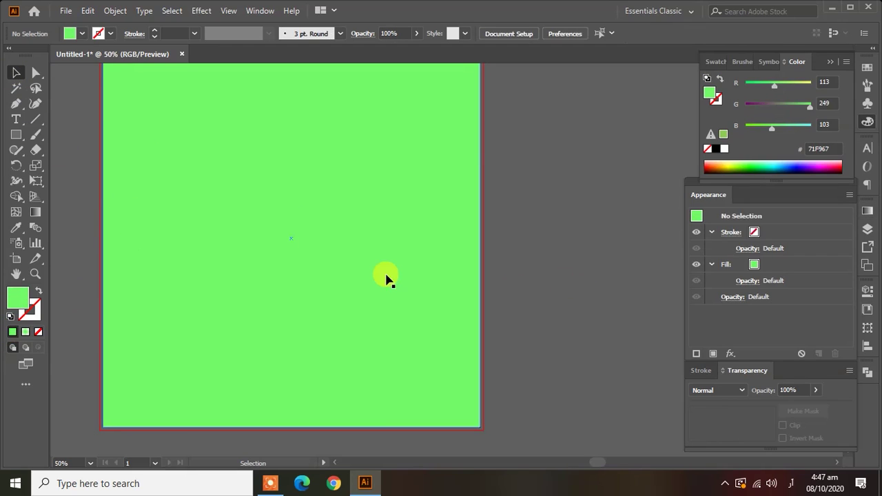
{"action": "right_click", "coordinate": [386, 278]}
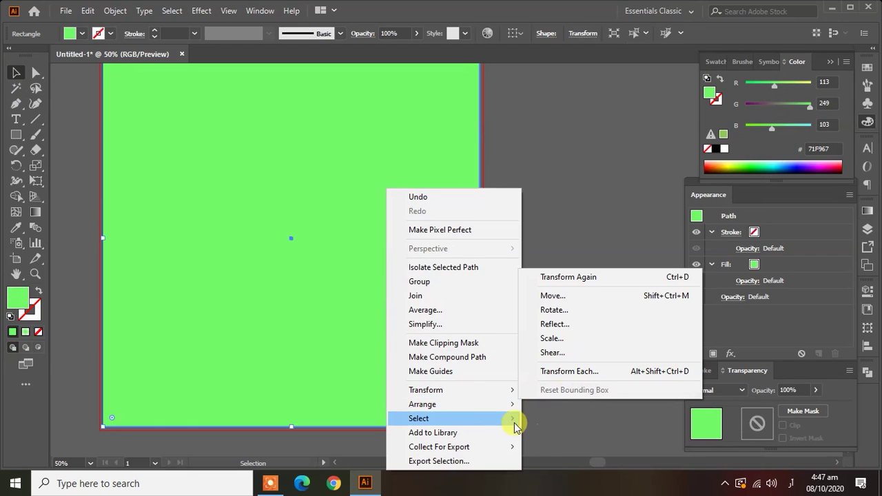
{"action": "mouse_move", "coordinate": [422, 404]}
{"action": "left_click", "coordinate": [564, 447]}
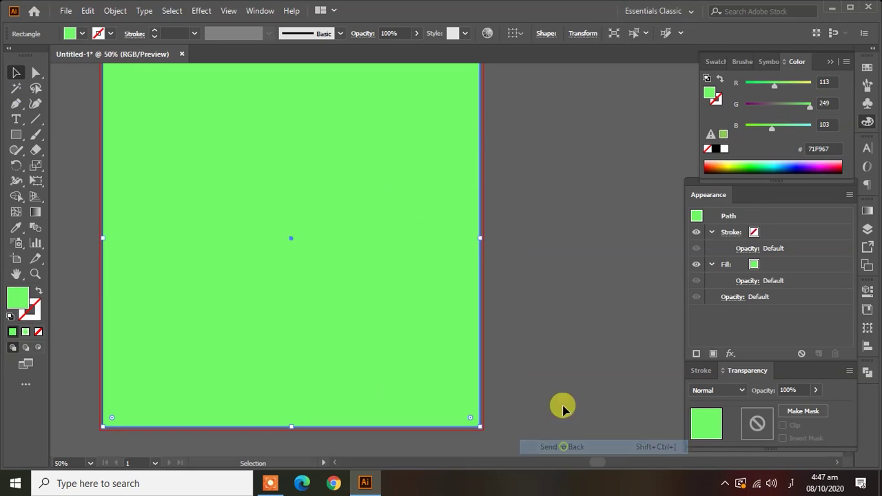
{"action": "left_click", "coordinate": [547, 337]}
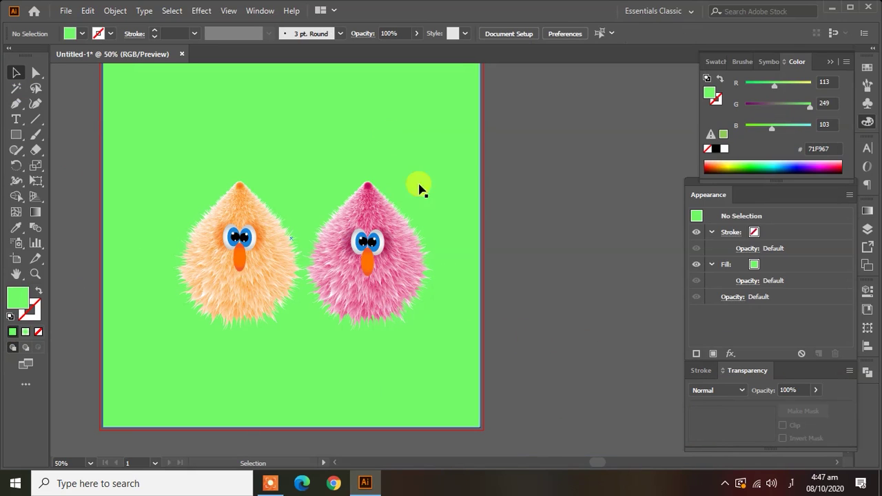